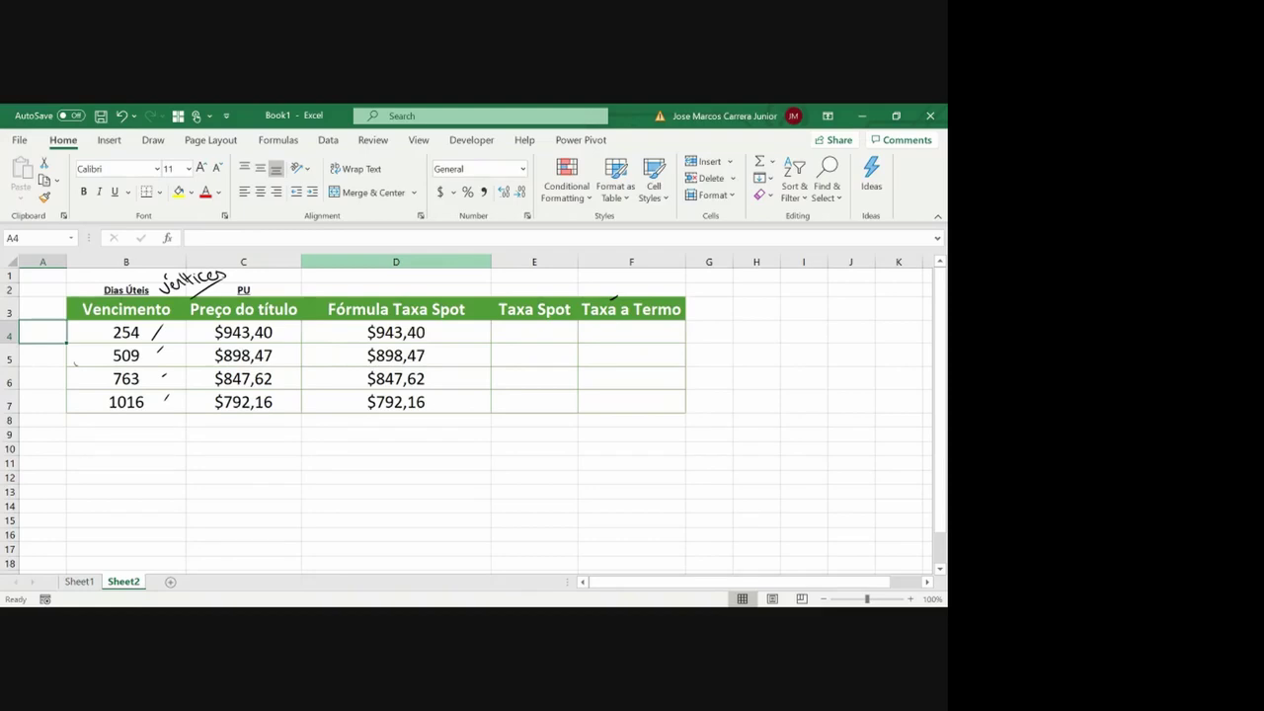
- Clear D4:D7 in the Fórmula Taxa Spot column and enter ="=(1000/"&C4&")^(252/"&B4&")-1" in D4 as a text formula
{"action": "left_click_drag", "start_coordinate": [396, 332], "coordinate": [396, 402]}
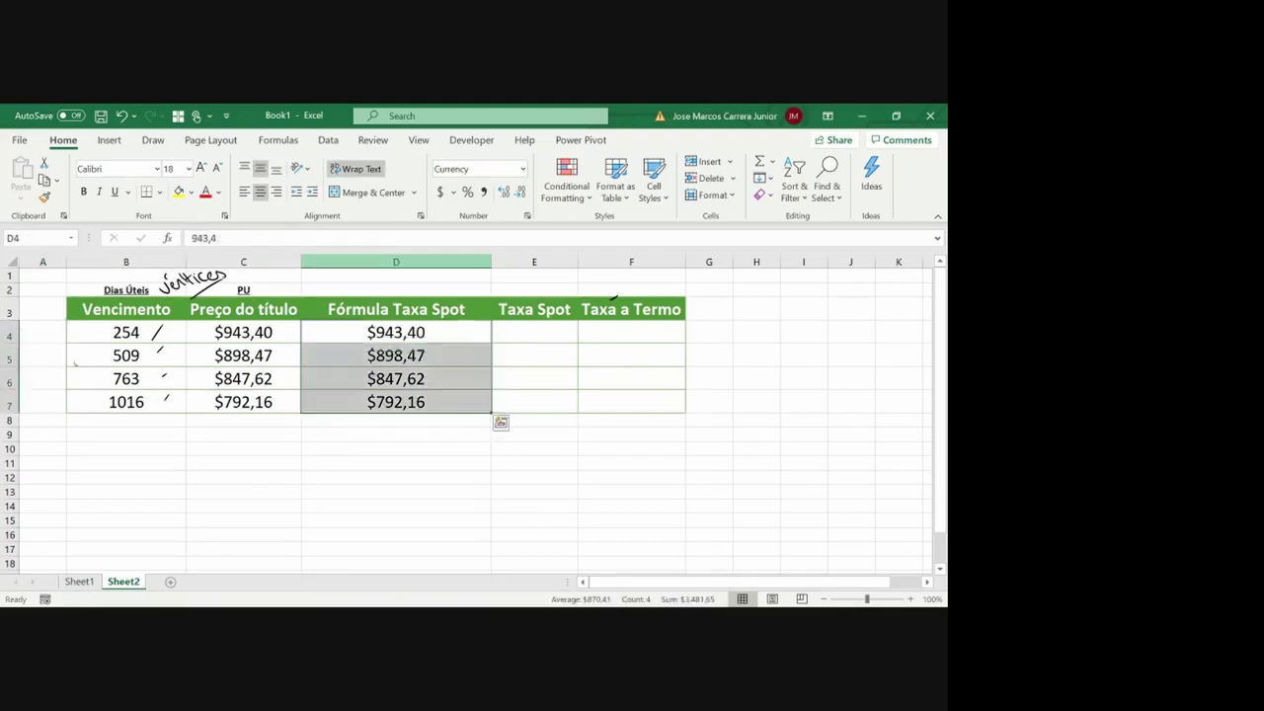
{"action": "key", "text": "Delete"}
{"action": "left_click", "coordinate": [396, 333]}
{"action": "type", "text": "="}
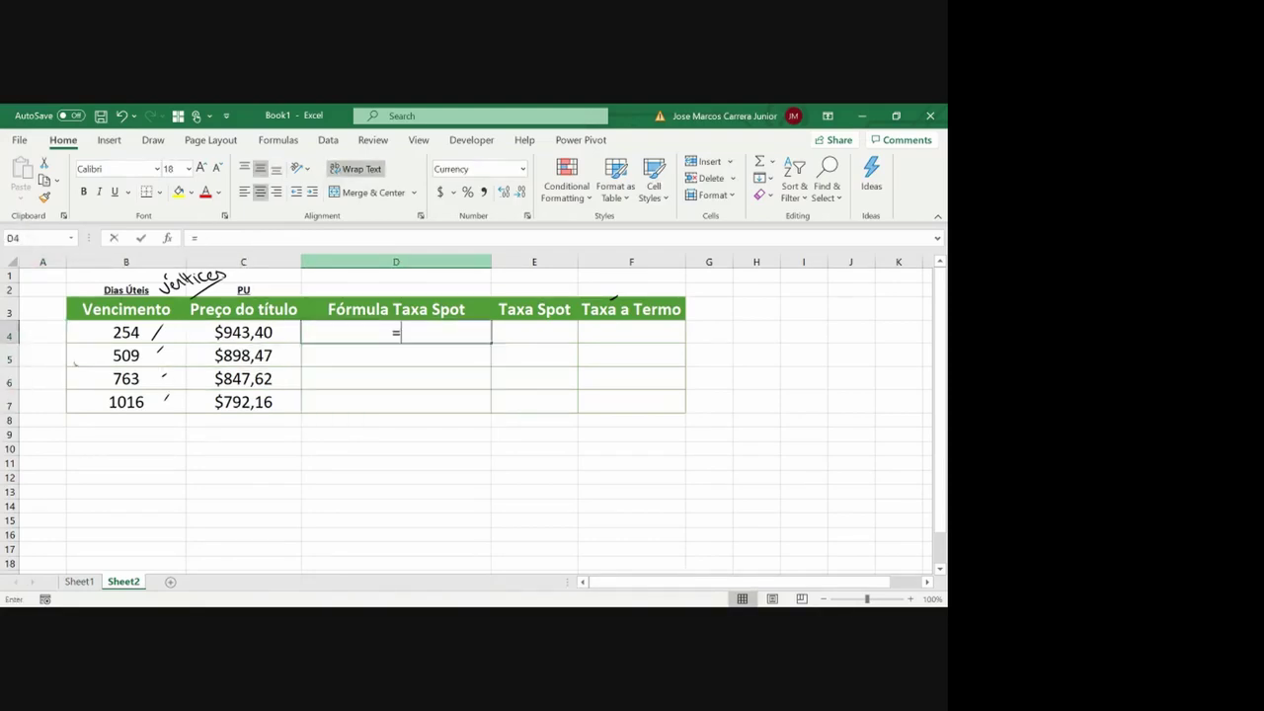
{"action": "type", "text": "\""}
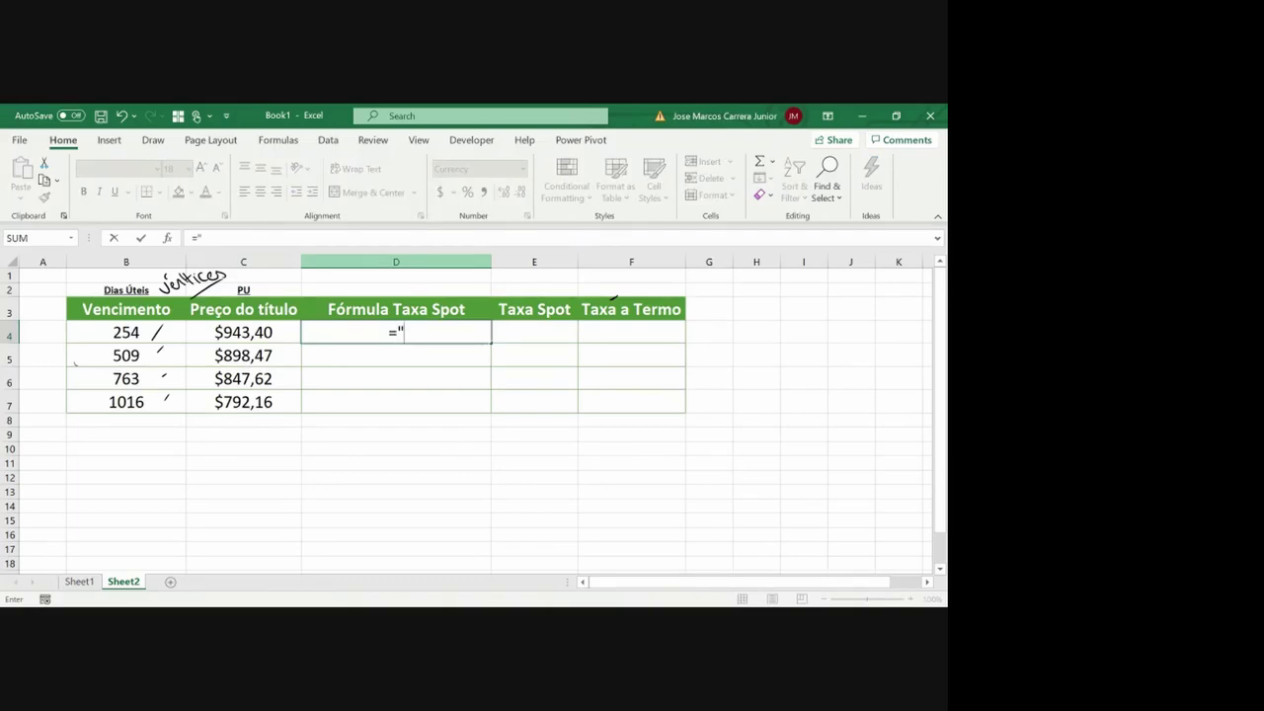
{"action": "type", "text": "=(1000"}
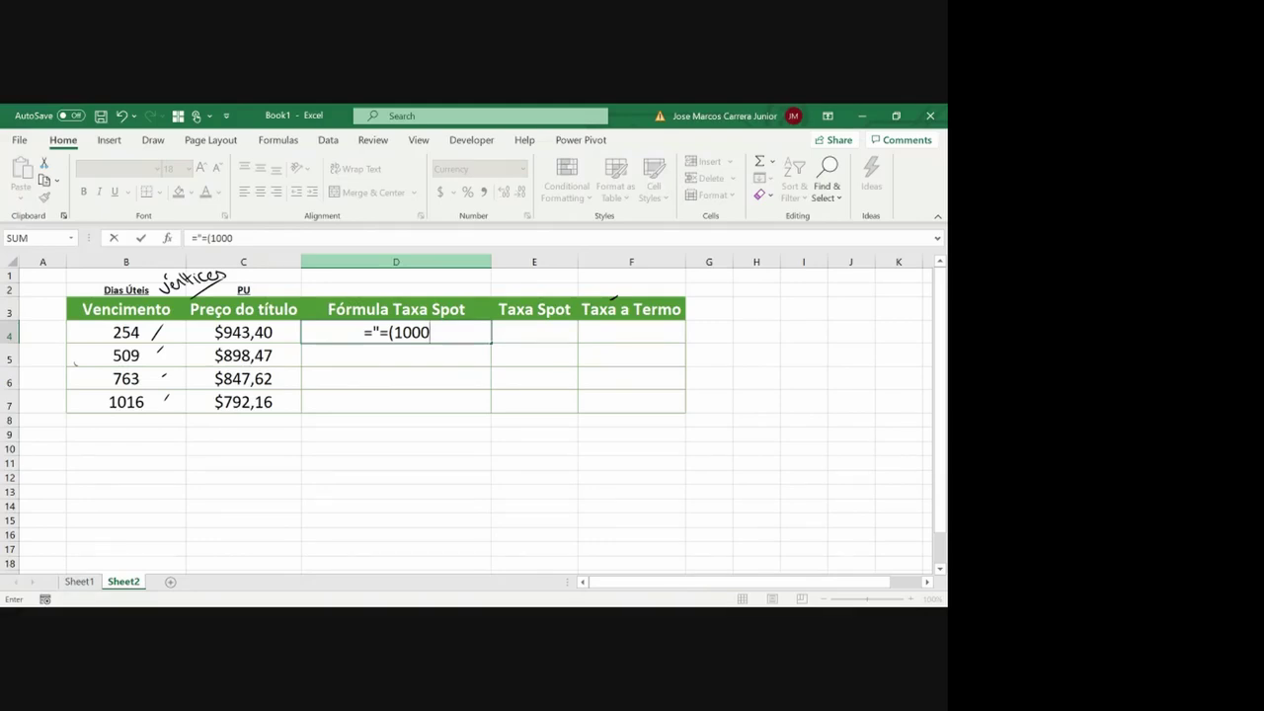
{"action": "type", "text": "/\""}
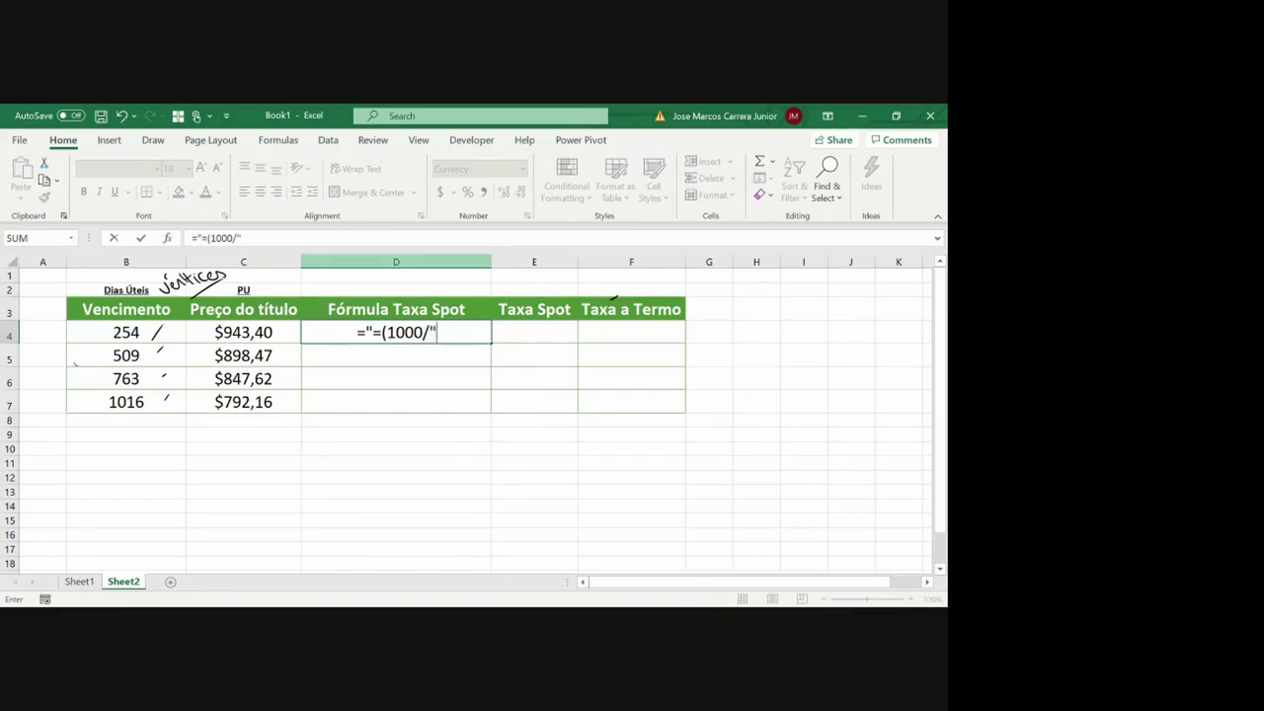
{"action": "type", "text": "&"}
{"action": "left_click", "coordinate": [243, 331]}
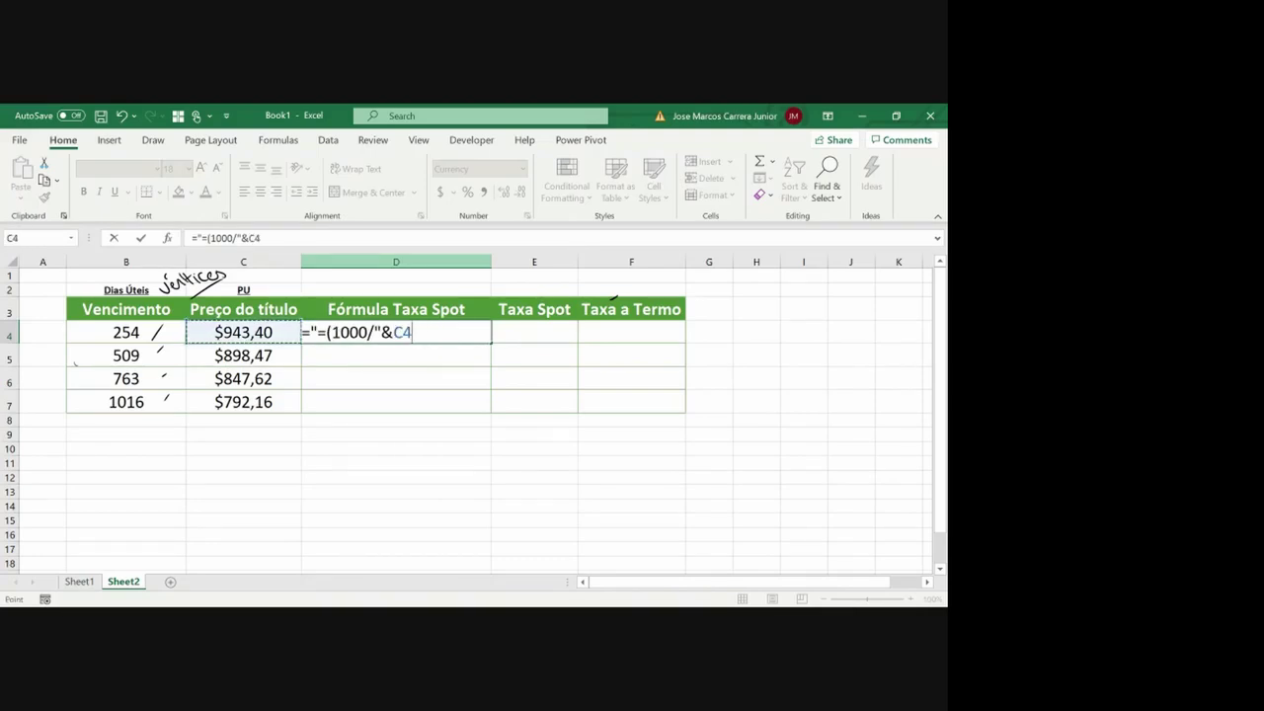
{"action": "type", "text": "&\")^(252"}
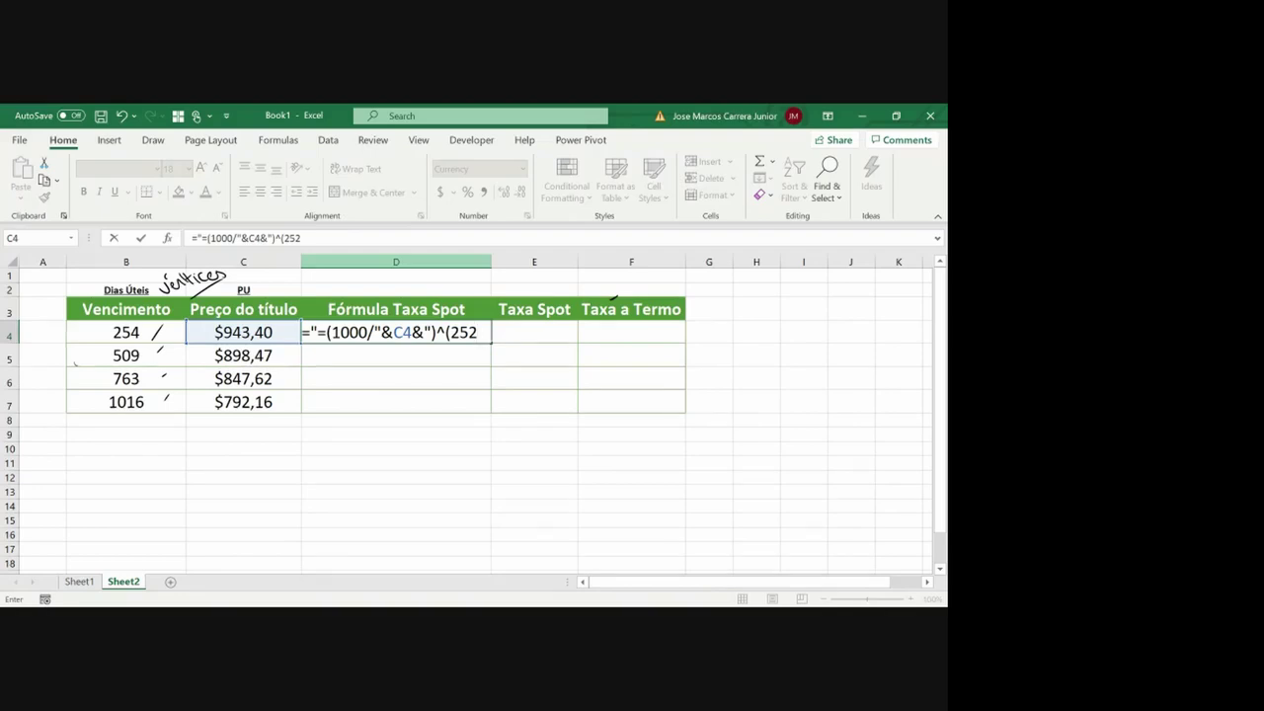
{"action": "type", "text": "/\"&"}
{"action": "key", "text": "Left"}
{"action": "key", "text": "Left"}
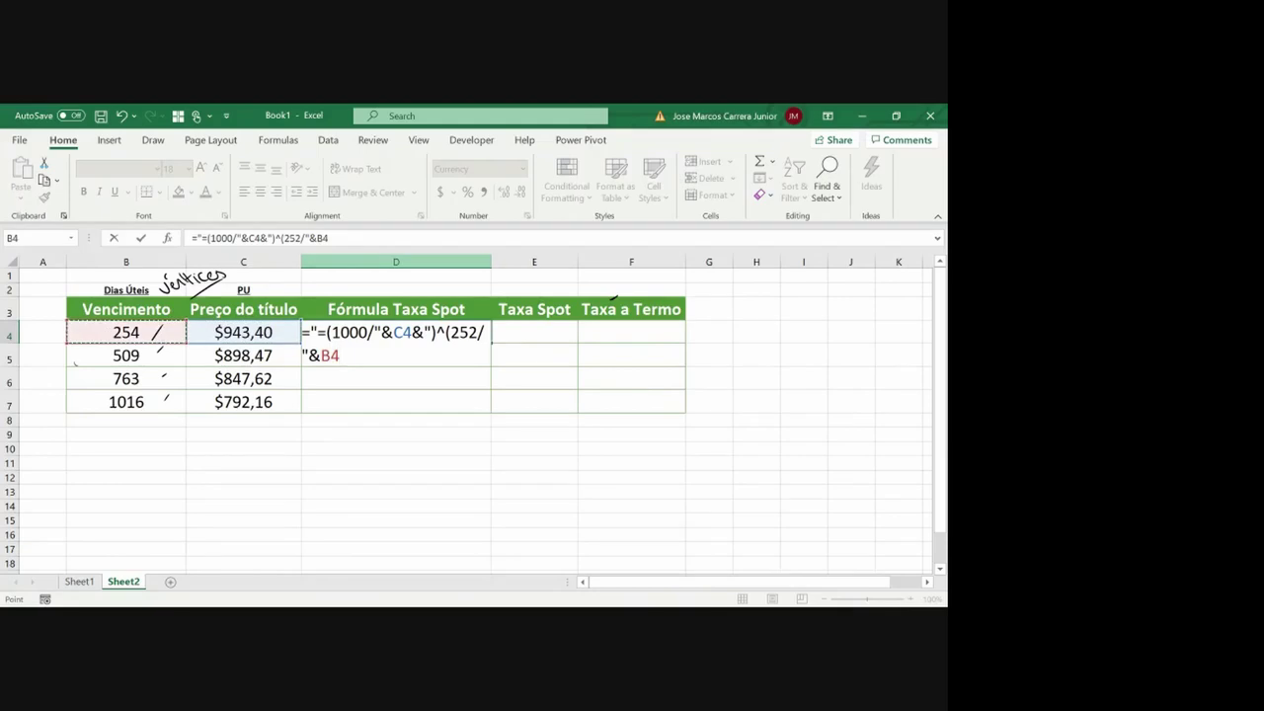
{"action": "type", "text": "&\")-1\""}
{"action": "key", "text": "Return"}
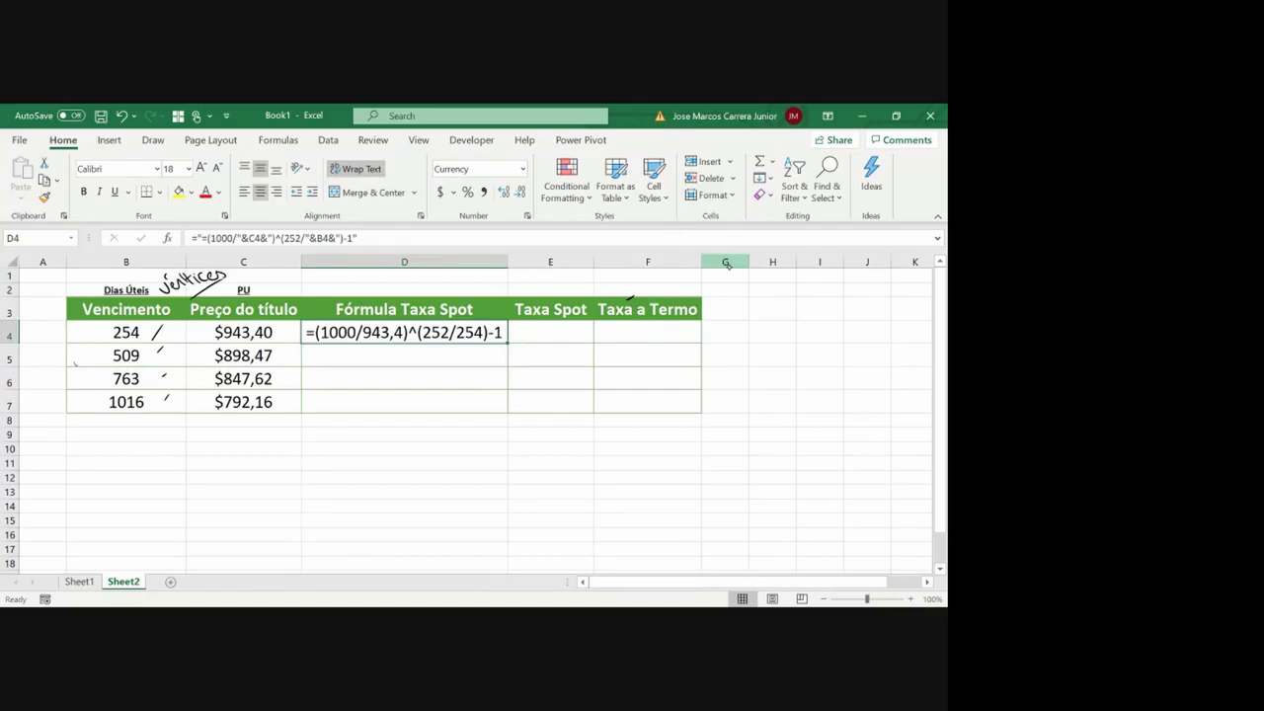
- Handwrite the note "n = du/252 = anos over" beside the table and underline it
{"action": "left_click_drag", "start_coordinate": [733, 300], "coordinate": [762, 293]}
{"action": "mouse_move", "coordinate": [755, 297]}
{"action": "left_mouse_down"}
{"action": "mouse_move", "coordinate": [792, 287]}
{"action": "mouse_move", "coordinate": [802, 298]}
{"action": "mouse_move", "coordinate": [785, 318]}
{"action": "left_mouse_up"}
{"action": "mouse_move", "coordinate": [795, 309]}
{"action": "left_mouse_down"}
{"action": "mouse_move", "coordinate": [805, 317]}
{"action": "mouse_move", "coordinate": [865, 285]}
{"action": "mouse_move", "coordinate": [849, 308]}
{"action": "mouse_move", "coordinate": [879, 296]}
{"action": "left_mouse_up"}
{"action": "left_click_drag", "start_coordinate": [843, 320], "coordinate": [899, 314]}
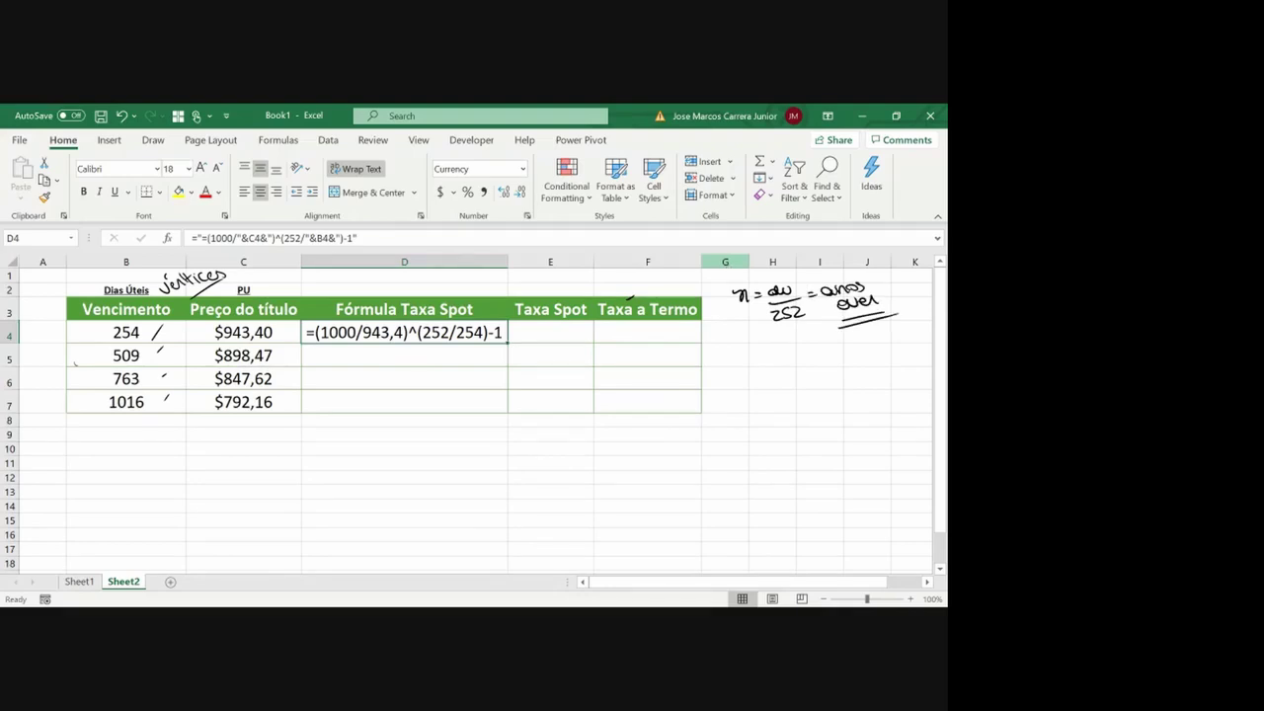
- Calculate the Taxa Spot for the 254-day maturity in E4 with =(1000/C4)^(252/B4)-1
{"action": "left_click", "coordinate": [550, 333]}
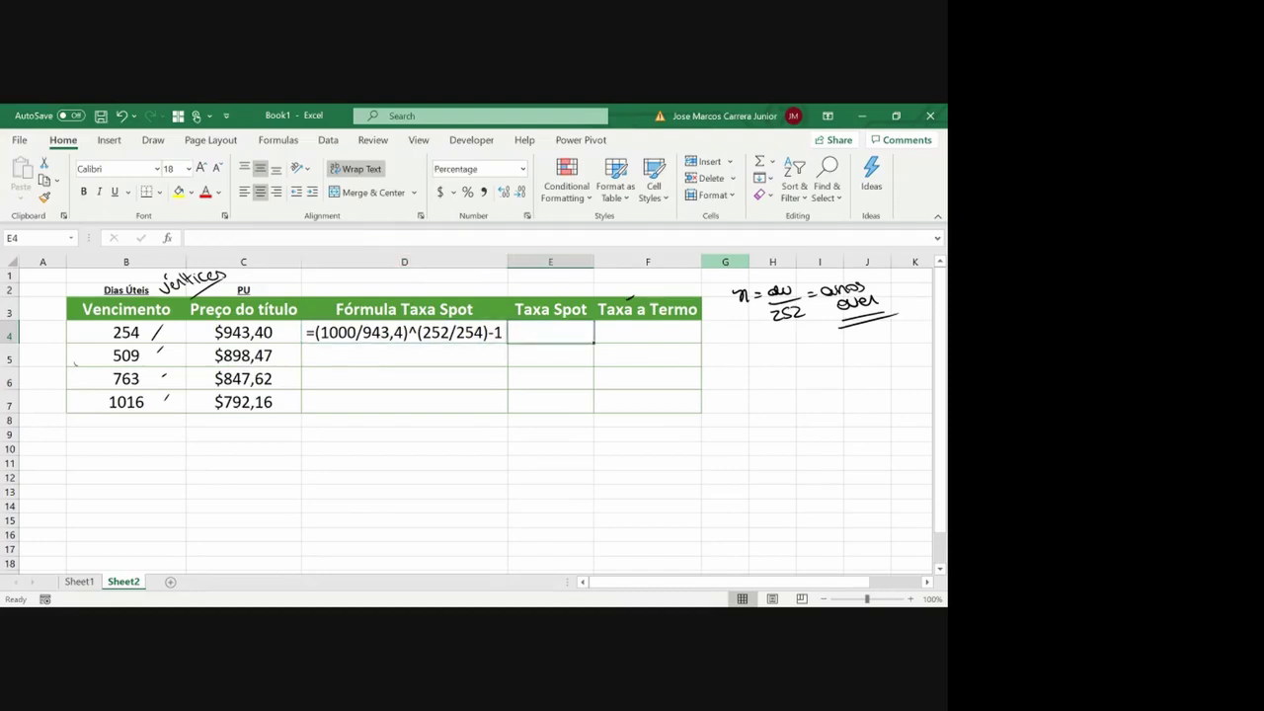
{"action": "type", "text": "=("}
{"action": "key", "text": "Left"}
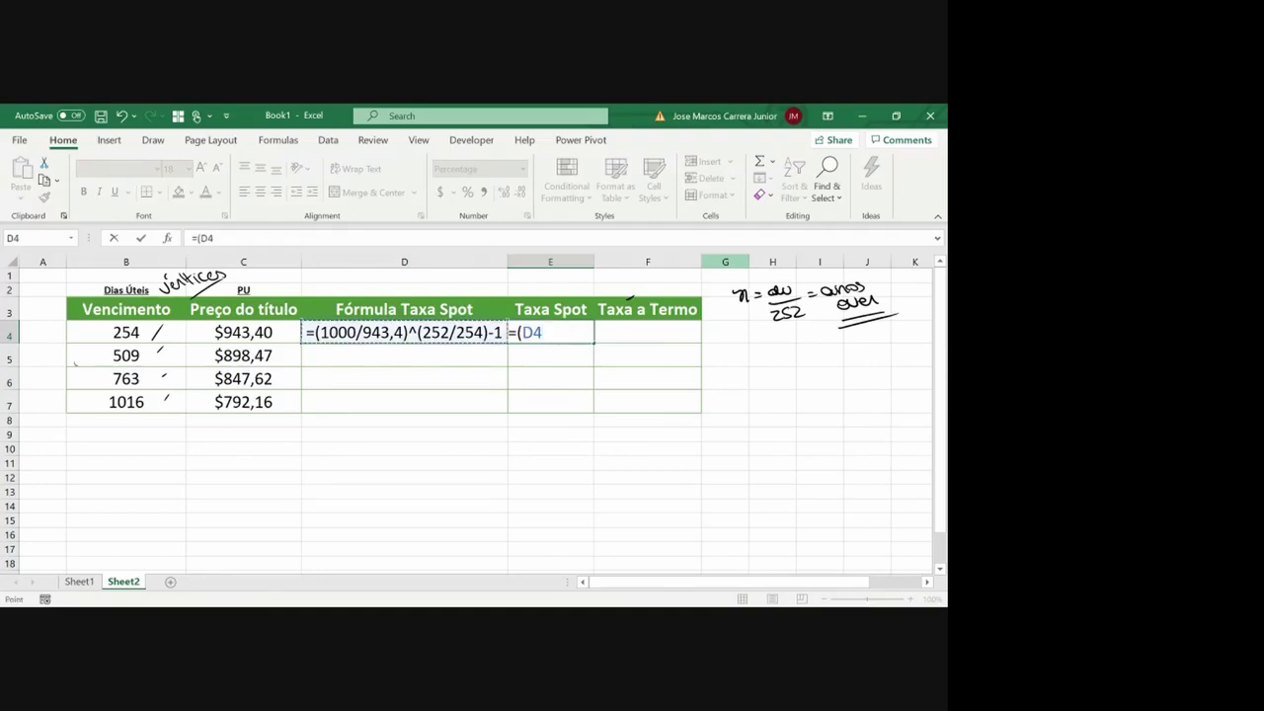
{"action": "key", "text": "Right"}
{"action": "key", "text": "BackSpace"}
{"action": "key", "text": "BackSpace"}
{"action": "type", "text": "1000/"}
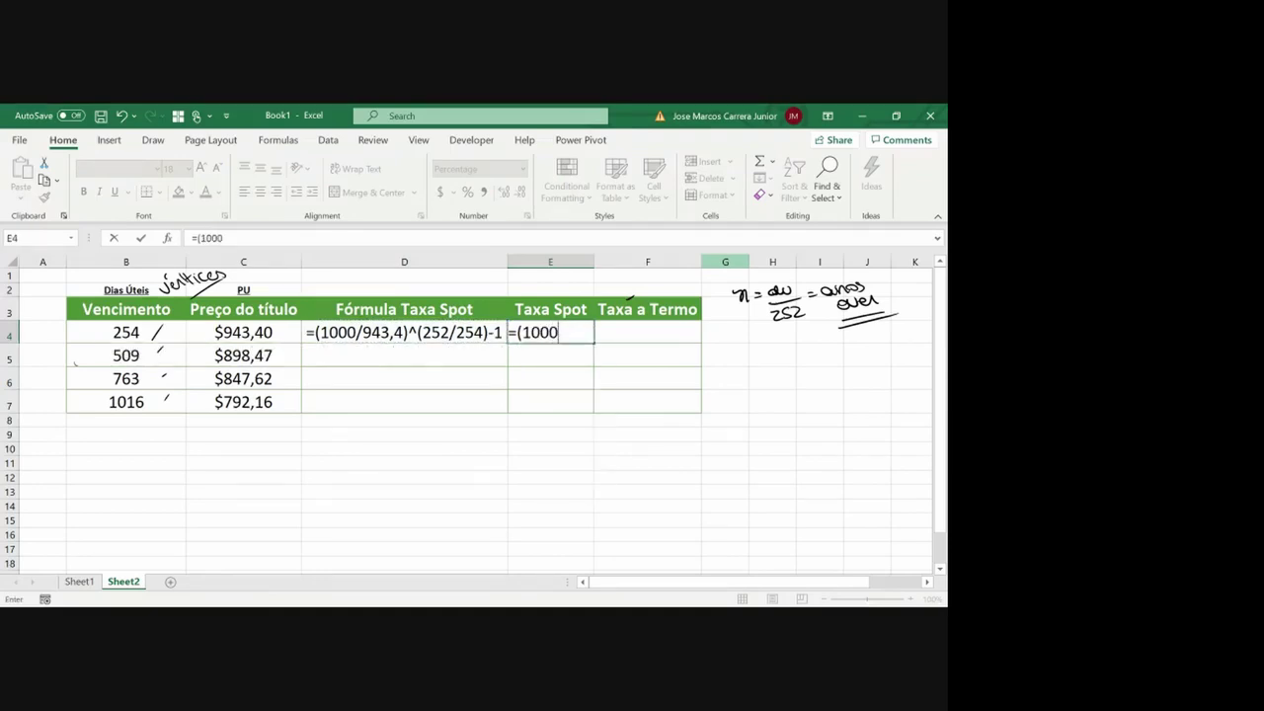
{"action": "key", "text": "Left"}
{"action": "key", "text": "Left"}
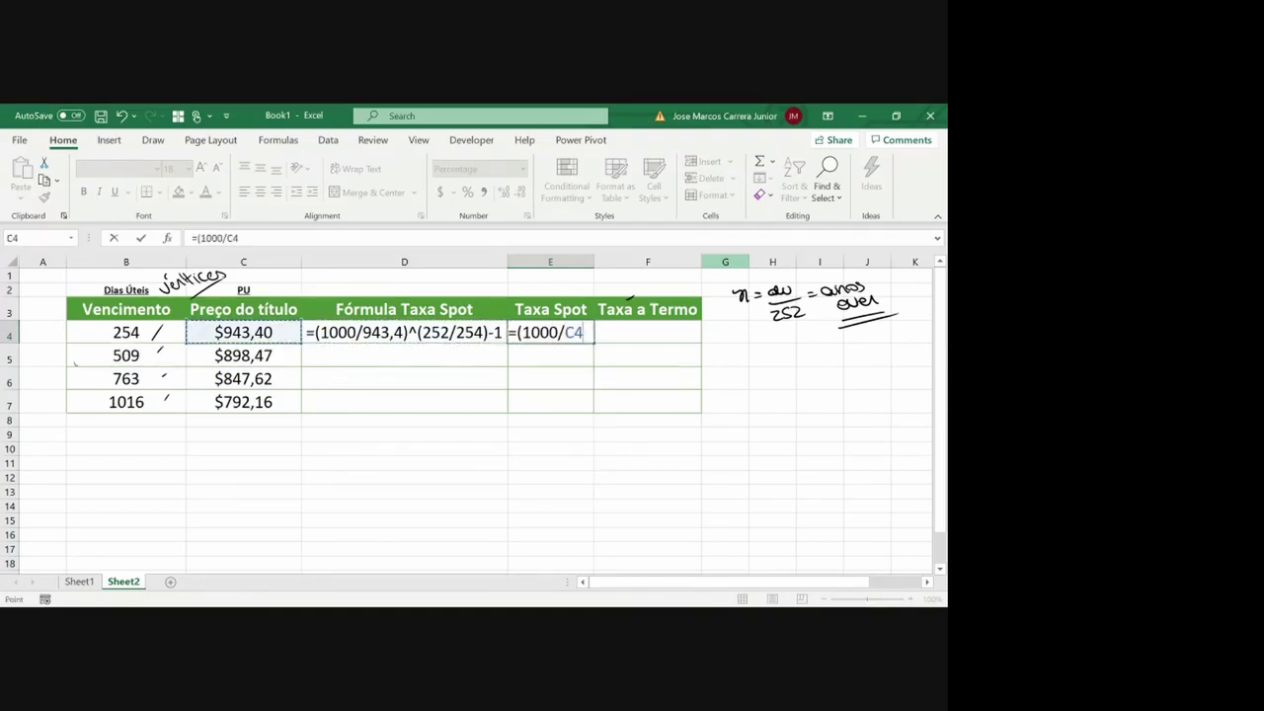
{"action": "type", "text": ")"}
{"action": "type", "text": "^(252/"}
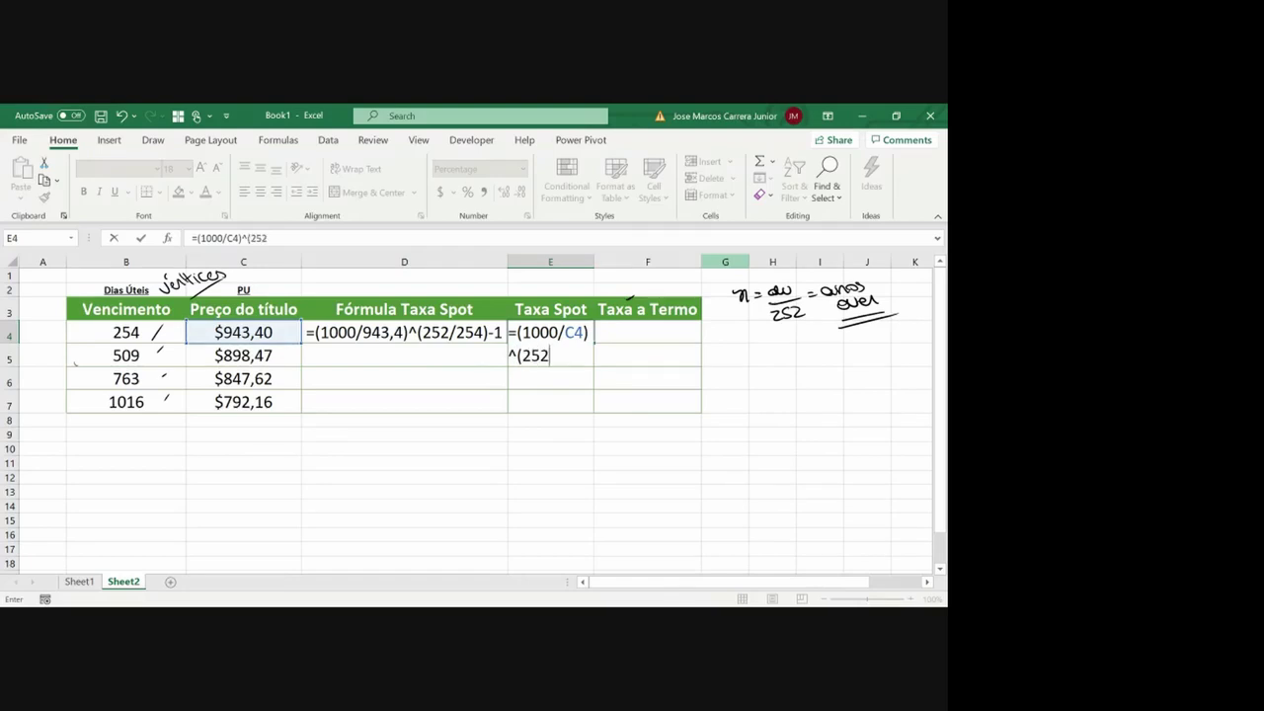
{"action": "left_click", "coordinate": [125, 333]}
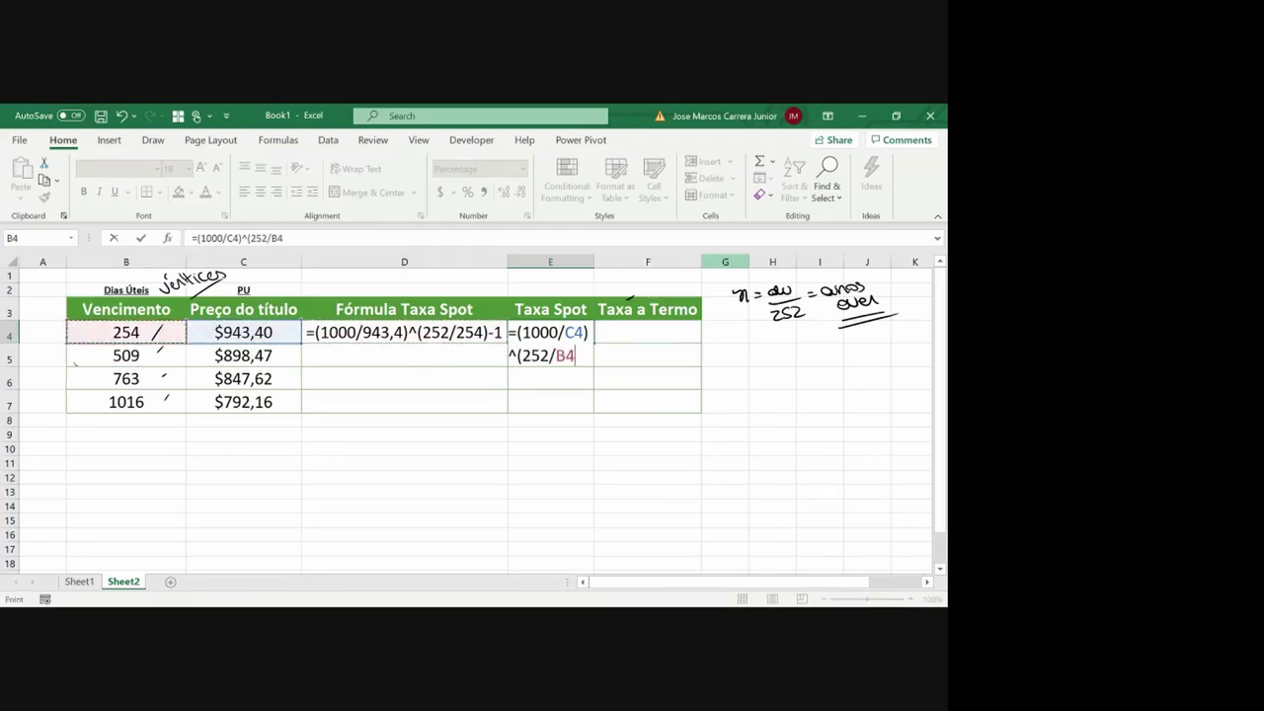
{"action": "type", "text": ")-1"}
{"action": "key", "text": "ctrl+Return"}
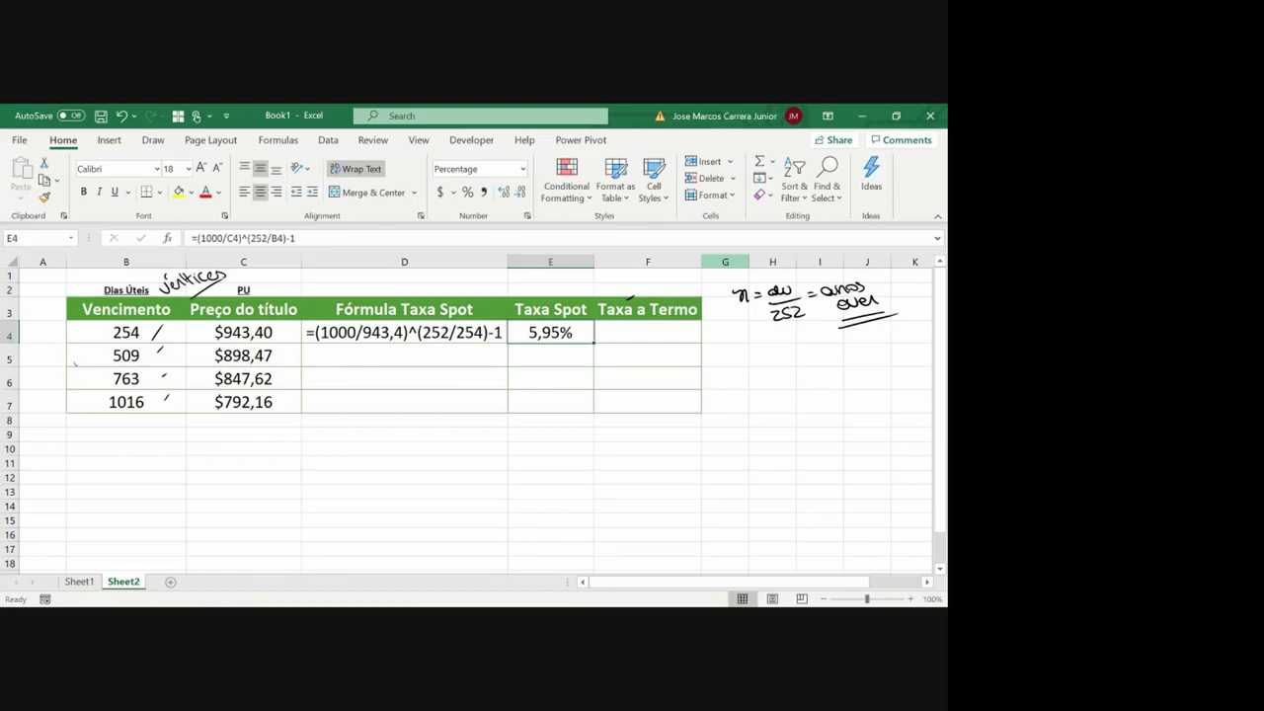
- Copy the D4:E4 formulas down to rows 5 to 7 and fit column D's width to its contents
{"action": "key", "text": "shift+Left"}
{"action": "key", "text": "ctrl+c"}
{"action": "key", "text": "Down"}
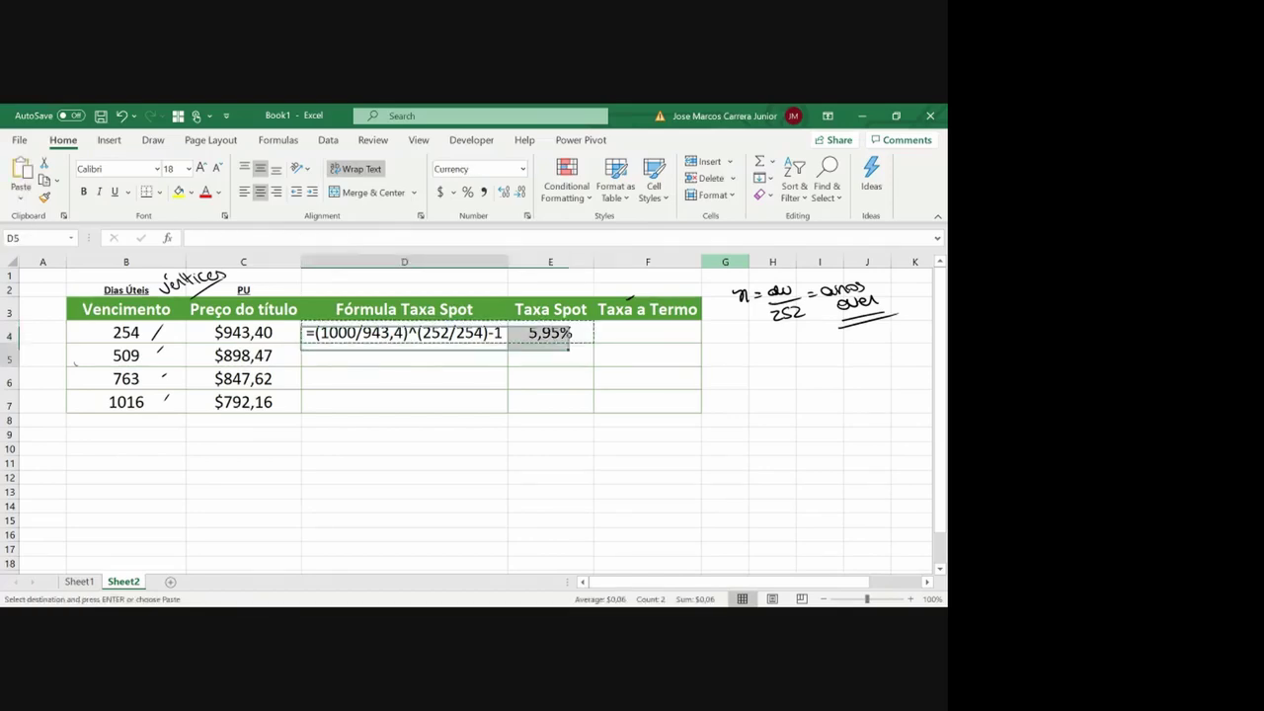
{"action": "key", "text": "ctrl+v"}
{"action": "key", "text": "Down"}
{"action": "key", "text": "ctrl+v"}
{"action": "key", "text": "Down"}
{"action": "key", "text": "ctrl+v"}
{"action": "key", "text": "Escape"}
{"action": "key", "text": "Up"}
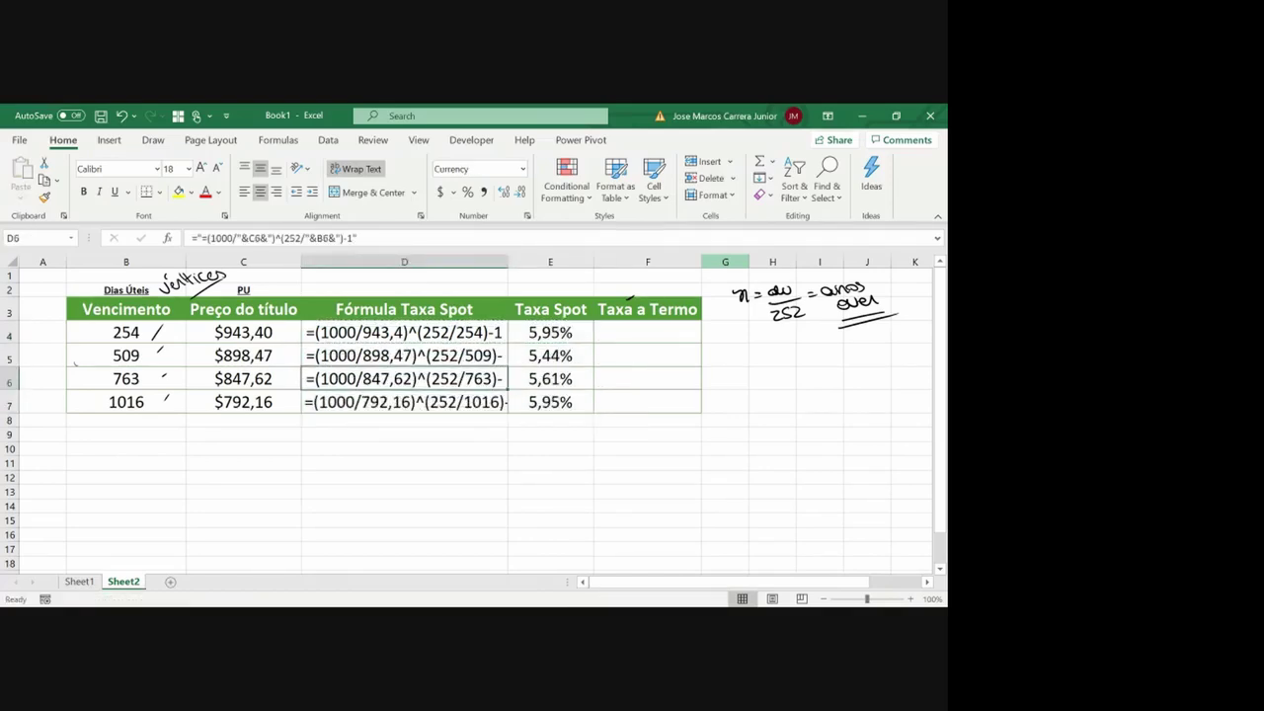
{"action": "double_click", "coordinate": [507, 260]}
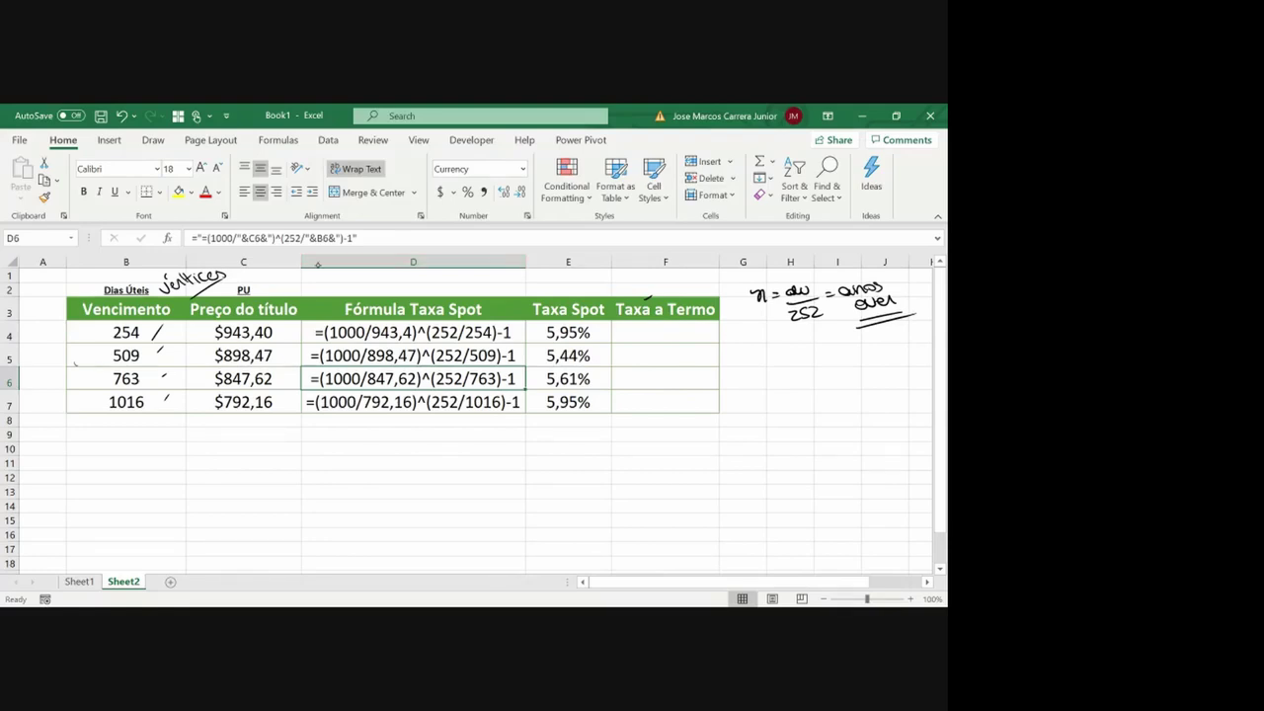
- Draw a timeline labelled "tempo" below the table, marking the four maturities from 254 to 1016 du
{"action": "left_click_drag", "start_coordinate": [127, 479], "coordinate": [462, 482]}
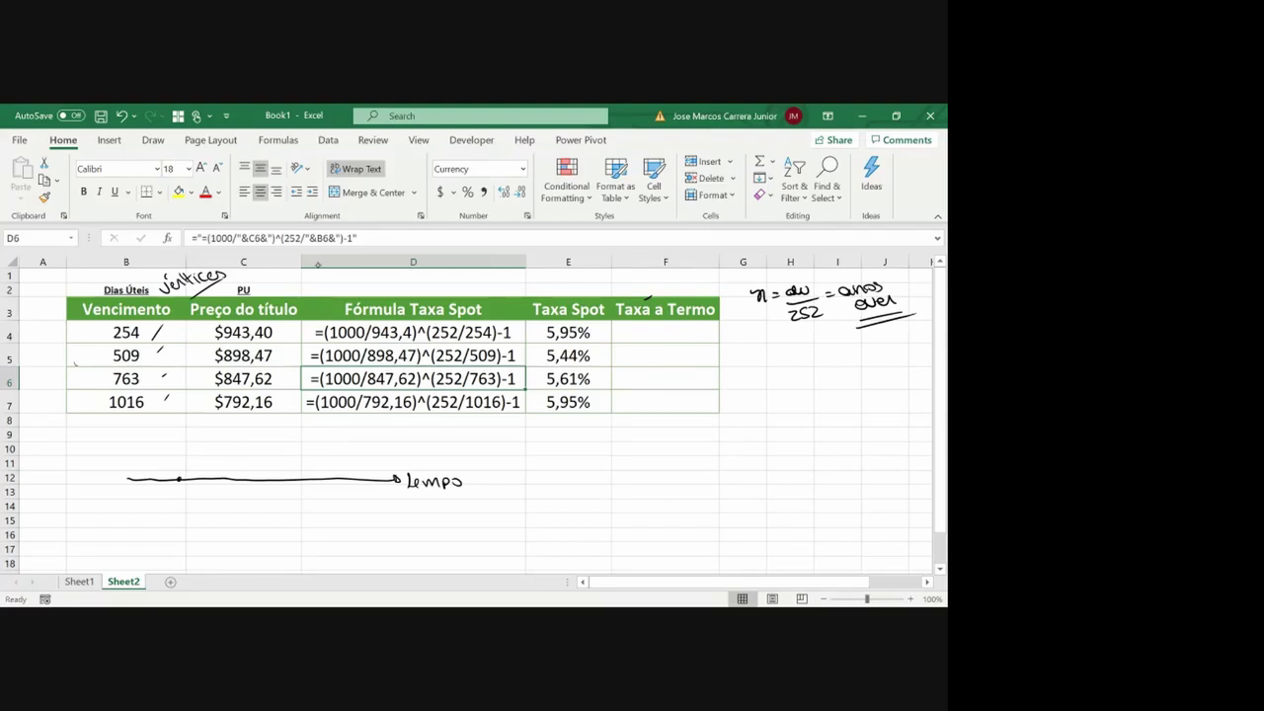
{"action": "mouse_move", "coordinate": [167, 487]}
{"action": "left_mouse_down"}
{"action": "mouse_move", "coordinate": [192, 491]}
{"action": "mouse_move", "coordinate": [175, 509]}
{"action": "mouse_move", "coordinate": [189, 509]}
{"action": "left_mouse_up"}
{"action": "mouse_move", "coordinate": [227, 488]}
{"action": "left_mouse_down"}
{"action": "mouse_move", "coordinate": [247, 500]}
{"action": "mouse_move", "coordinate": [238, 512]}
{"action": "mouse_move", "coordinate": [306, 498]}
{"action": "left_mouse_up"}
{"action": "mouse_move", "coordinate": [292, 507]}
{"action": "left_mouse_down"}
{"action": "mouse_move", "coordinate": [344, 489]}
{"action": "mouse_move", "coordinate": [363, 498]}
{"action": "left_mouse_up"}
{"action": "left_click_drag", "start_coordinate": [350, 506], "coordinate": [353, 514]}
{"action": "left_click_drag", "start_coordinate": [358, 508], "coordinate": [366, 514]}
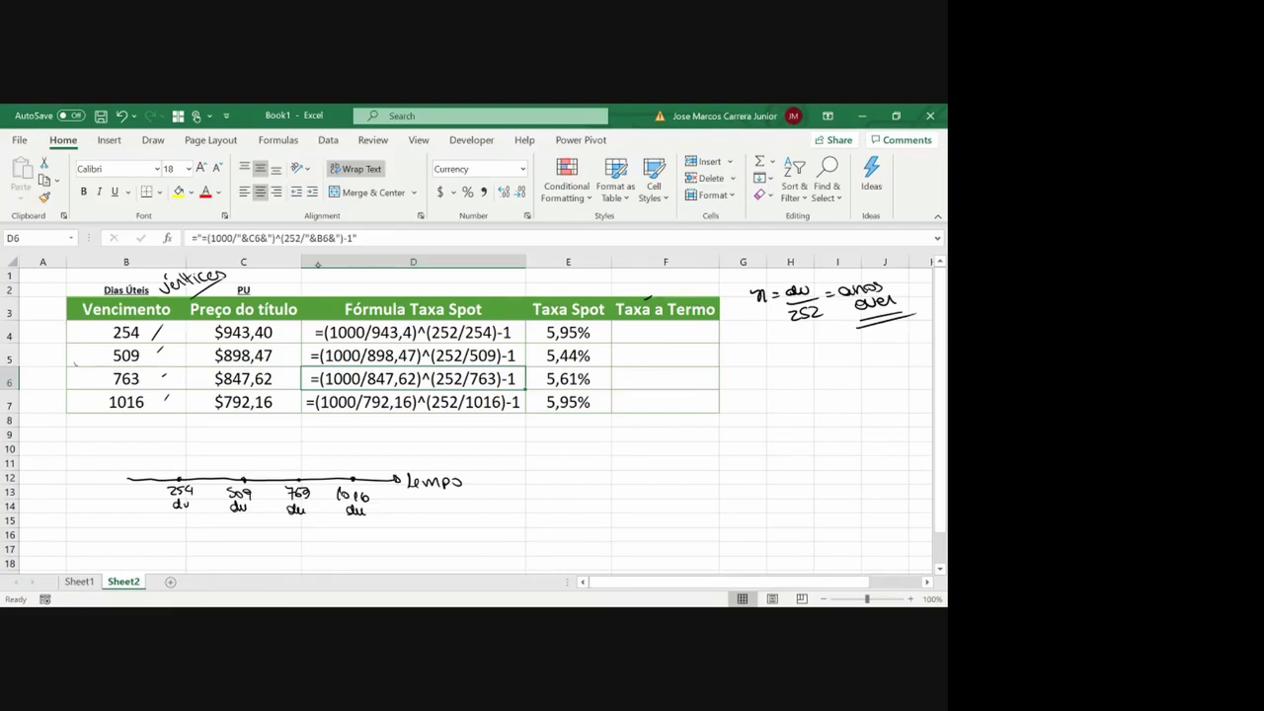
- Mark the timeline's origin as 0, Hoje, and draw arrows from it to 254 du labelled 5,95% and to 509 du labelled 5,44%
{"action": "mouse_move", "coordinate": [130, 458]}
{"action": "left_mouse_down"}
{"action": "mouse_move", "coordinate": [178, 459]}
{"action": "mouse_move", "coordinate": [136, 454]}
{"action": "mouse_move", "coordinate": [164, 457]}
{"action": "mouse_move", "coordinate": [123, 486]}
{"action": "mouse_move", "coordinate": [116, 507]}
{"action": "mouse_move", "coordinate": [134, 511]}
{"action": "left_mouse_up"}
{"action": "left_click_drag", "start_coordinate": [131, 430], "coordinate": [245, 436]}
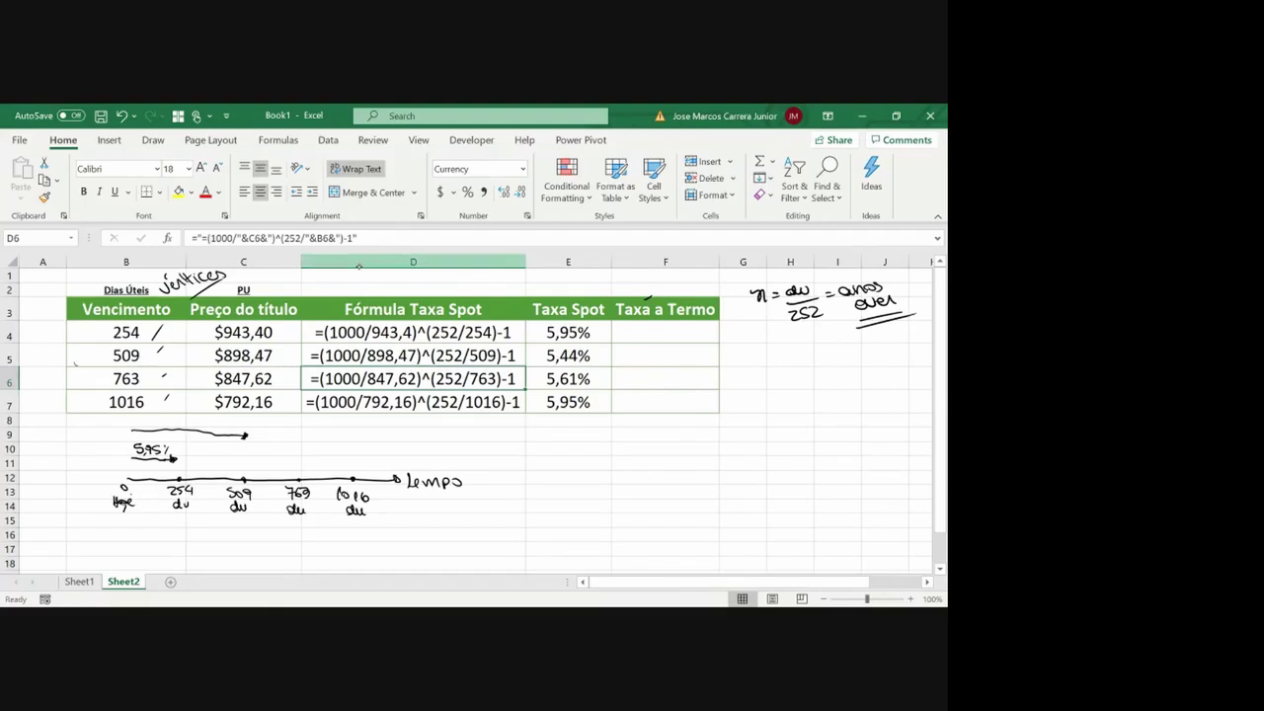
{"action": "mouse_move", "coordinate": [181, 415]}
{"action": "left_mouse_down"}
{"action": "mouse_move", "coordinate": [206, 428]}
{"action": "mouse_move", "coordinate": [217, 415]}
{"action": "mouse_move", "coordinate": [231, 431]}
{"action": "left_mouse_up"}
{"action": "key", "text": "ctrl+z"}
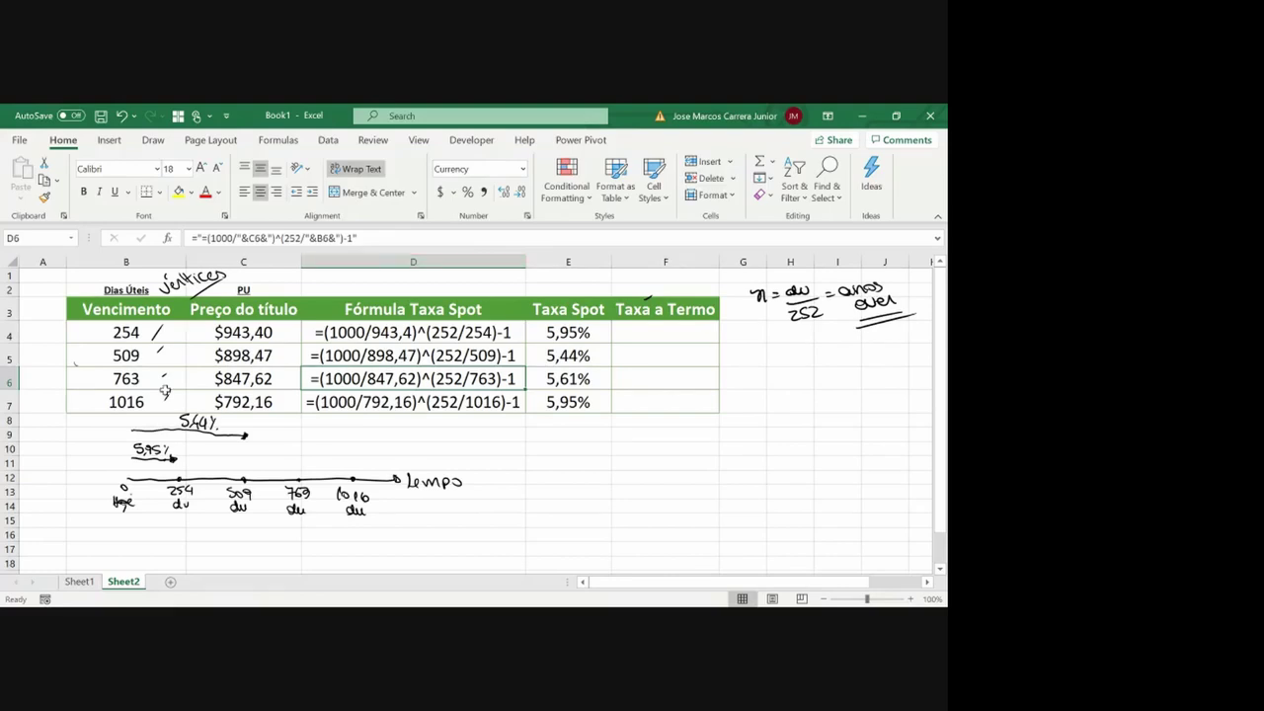
- Insert two blank rows at row 8 and draw a third arrow from the origin to the 763-day mark, labelled 5,61%
{"action": "left_click", "coordinate": [6, 421]}
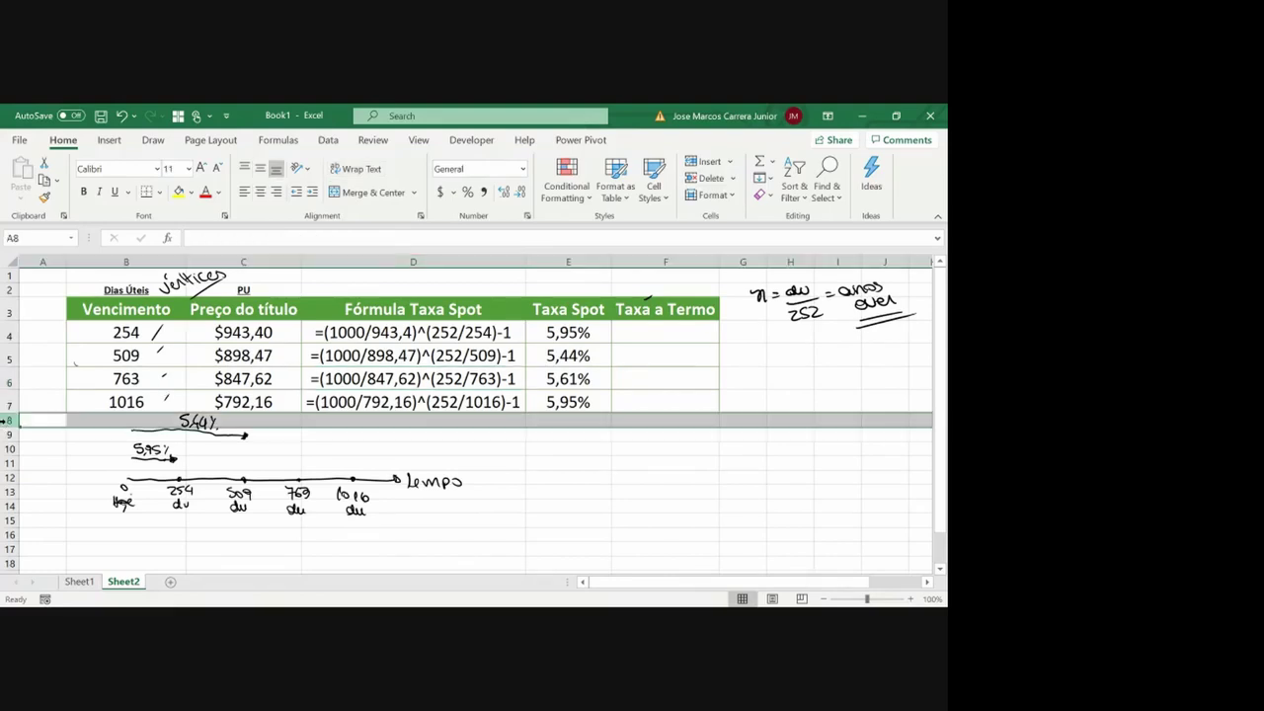
{"action": "left_click_drag", "start_coordinate": [6, 427], "coordinate": [6, 436]}
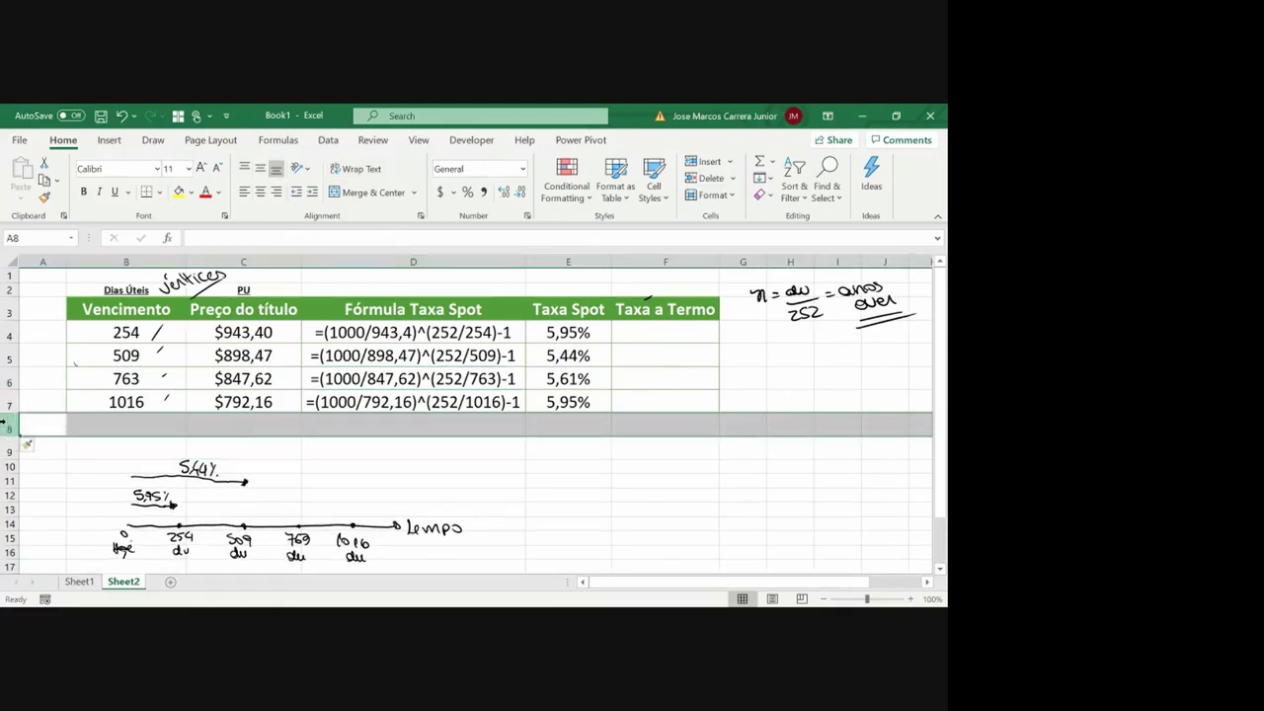
{"action": "left_click_drag", "start_coordinate": [134, 446], "coordinate": [299, 451]}
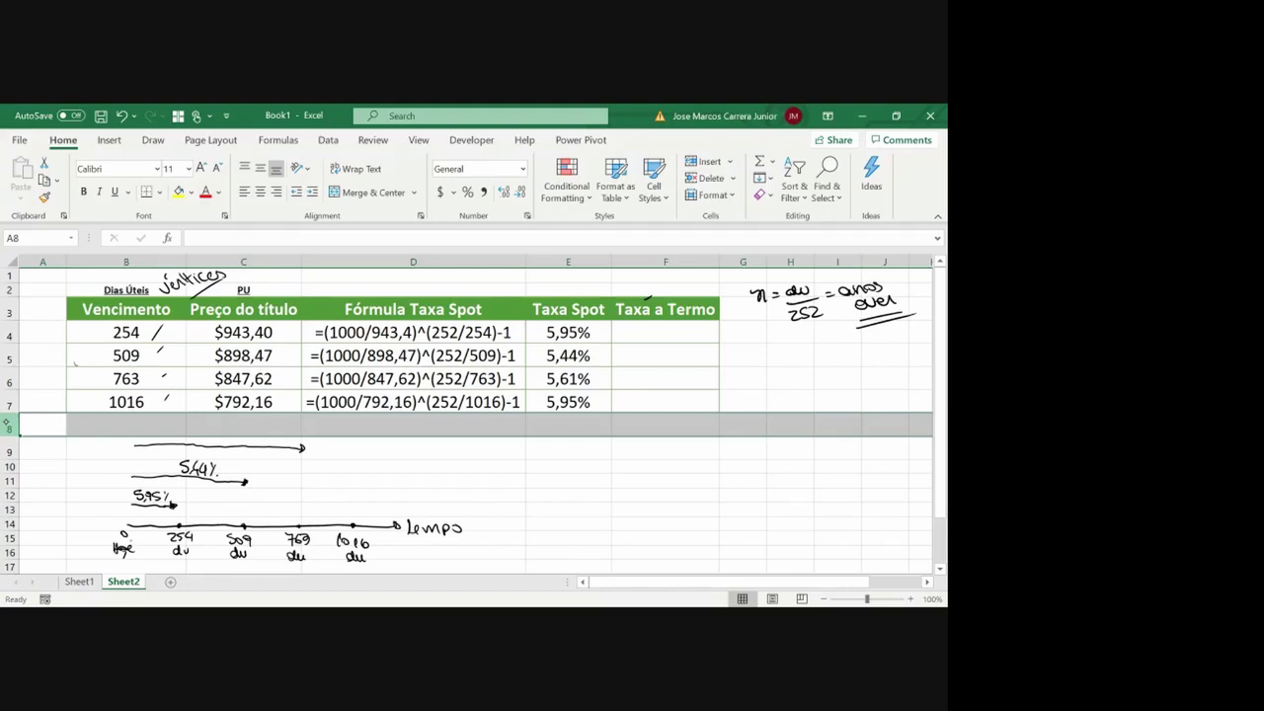
{"action": "left_click_drag", "start_coordinate": [197, 426], "coordinate": [239, 438]}
{"action": "left_click_drag", "start_coordinate": [240, 479], "coordinate": [251, 484]}
- Insert another blank row at row 8 and draw a fourth arrow from the origin to 1016 du, labelled 5,95%
{"action": "key", "text": "ctrl+plus"}
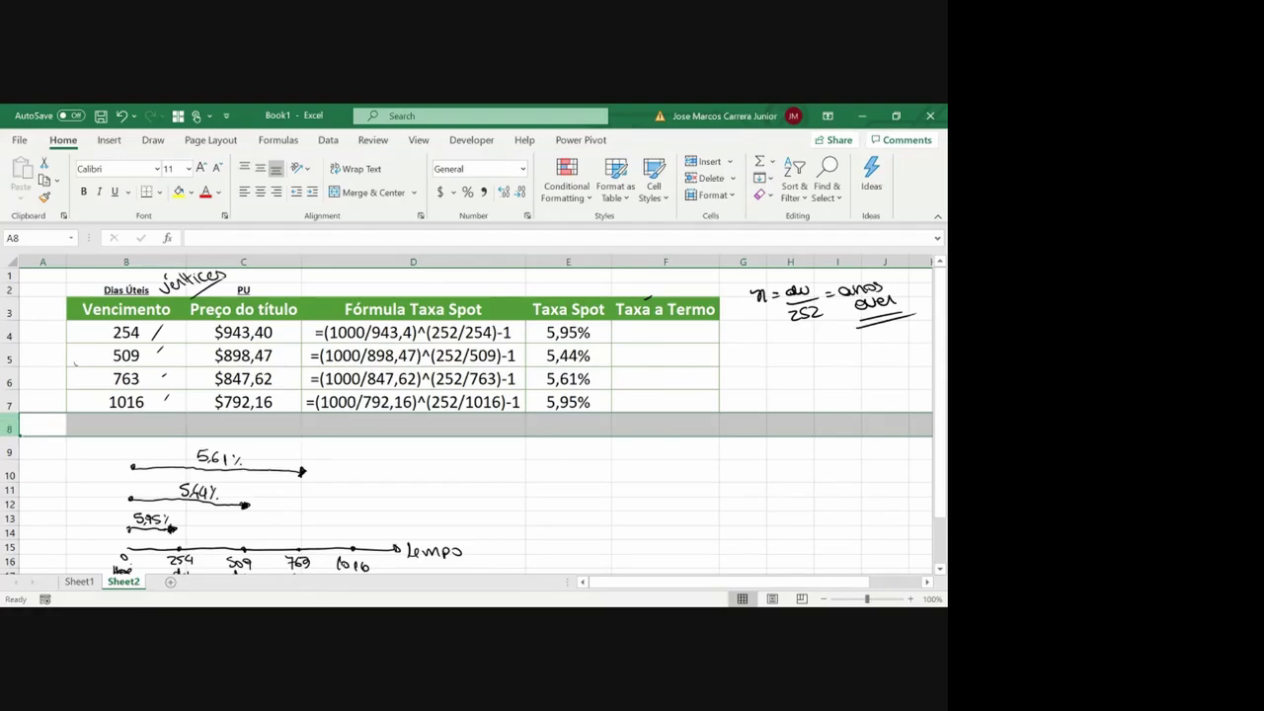
{"action": "left_click_drag", "start_coordinate": [134, 440], "coordinate": [358, 446]}
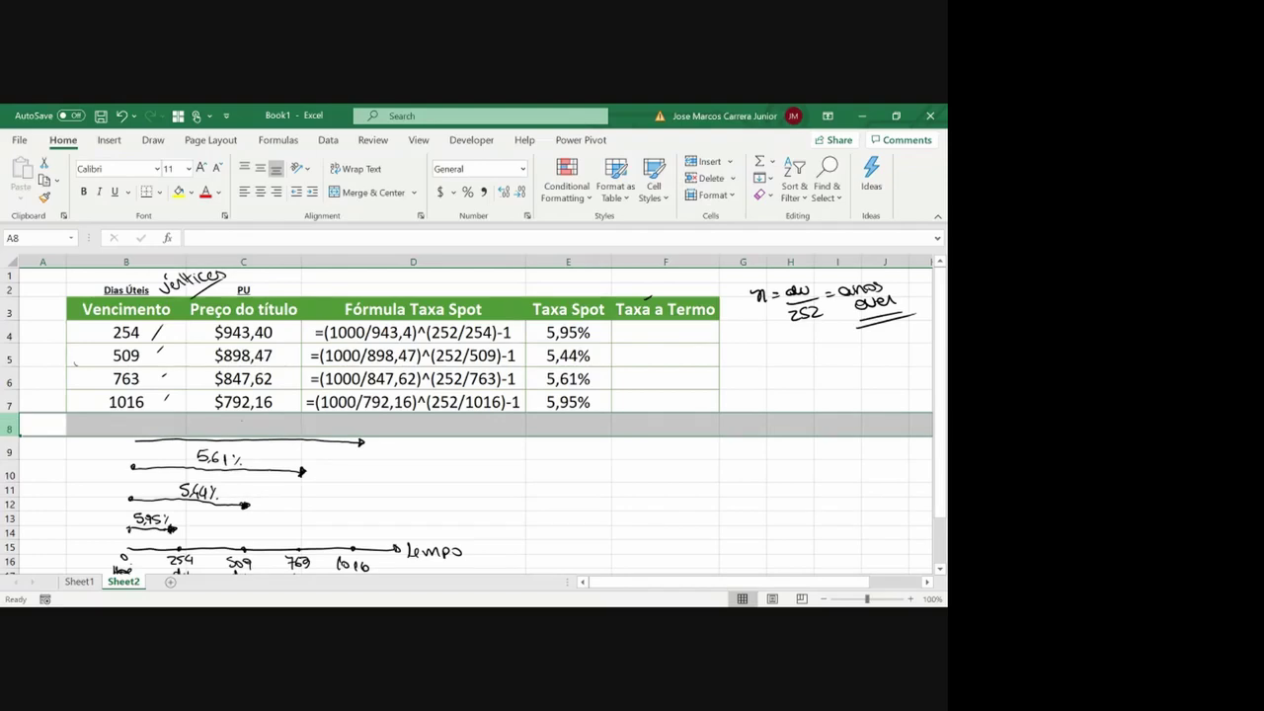
{"action": "mouse_move", "coordinate": [243, 421]}
{"action": "left_mouse_down"}
{"action": "mouse_move", "coordinate": [236, 431]}
{"action": "mouse_move", "coordinate": [277, 430]}
{"action": "left_mouse_up"}
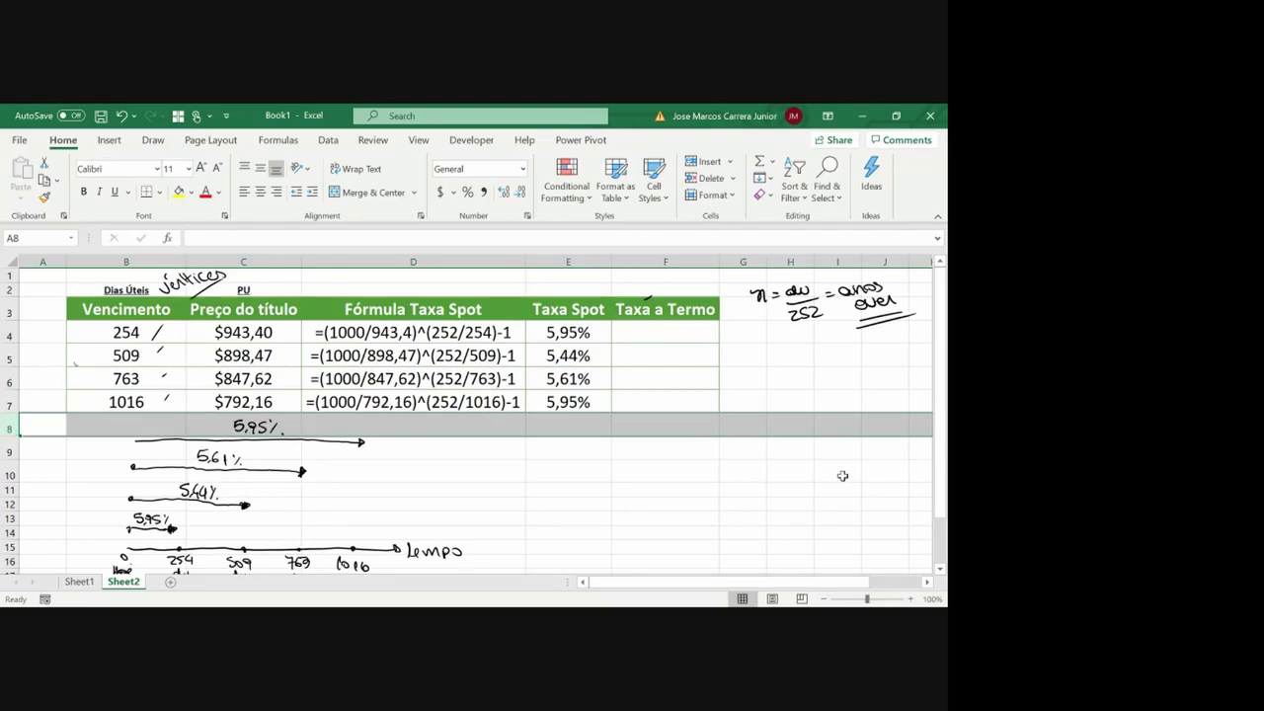
- Circle the Taxa a Termo header and draw a bracket under the timeline from the origin to 254 du
{"action": "left_click", "coordinate": [824, 598]}
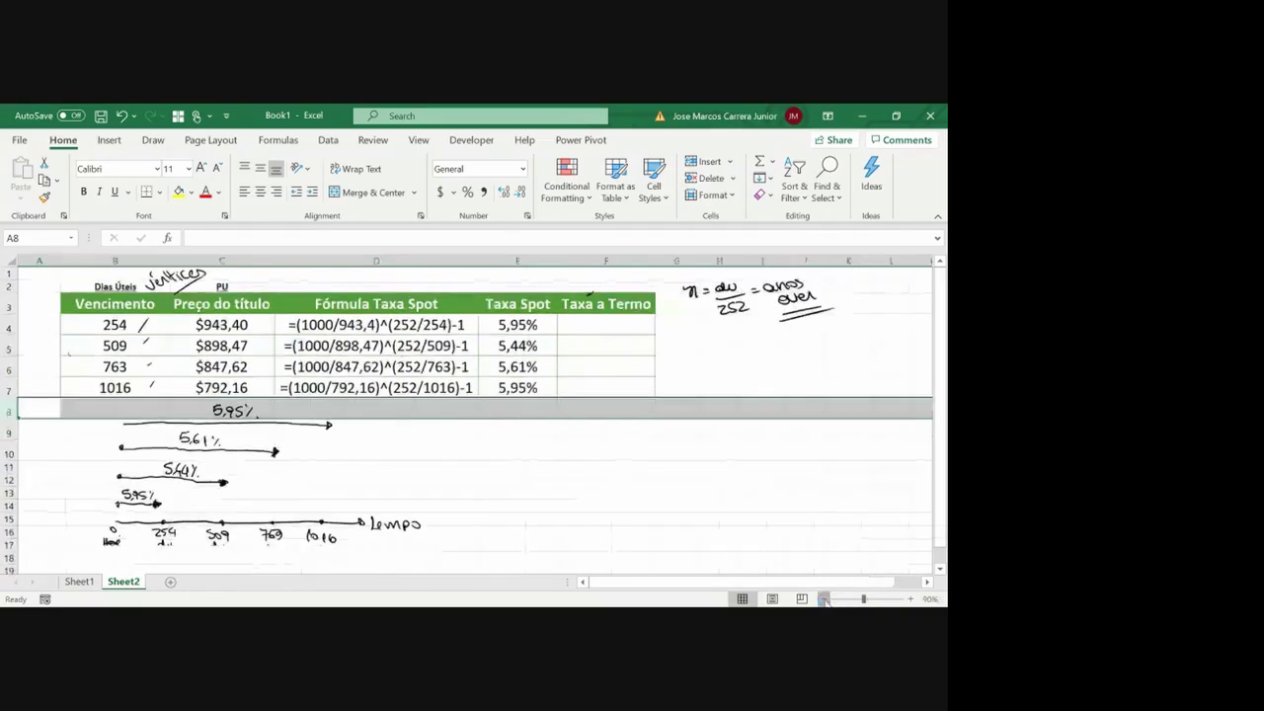
{"action": "left_click", "coordinate": [824, 599]}
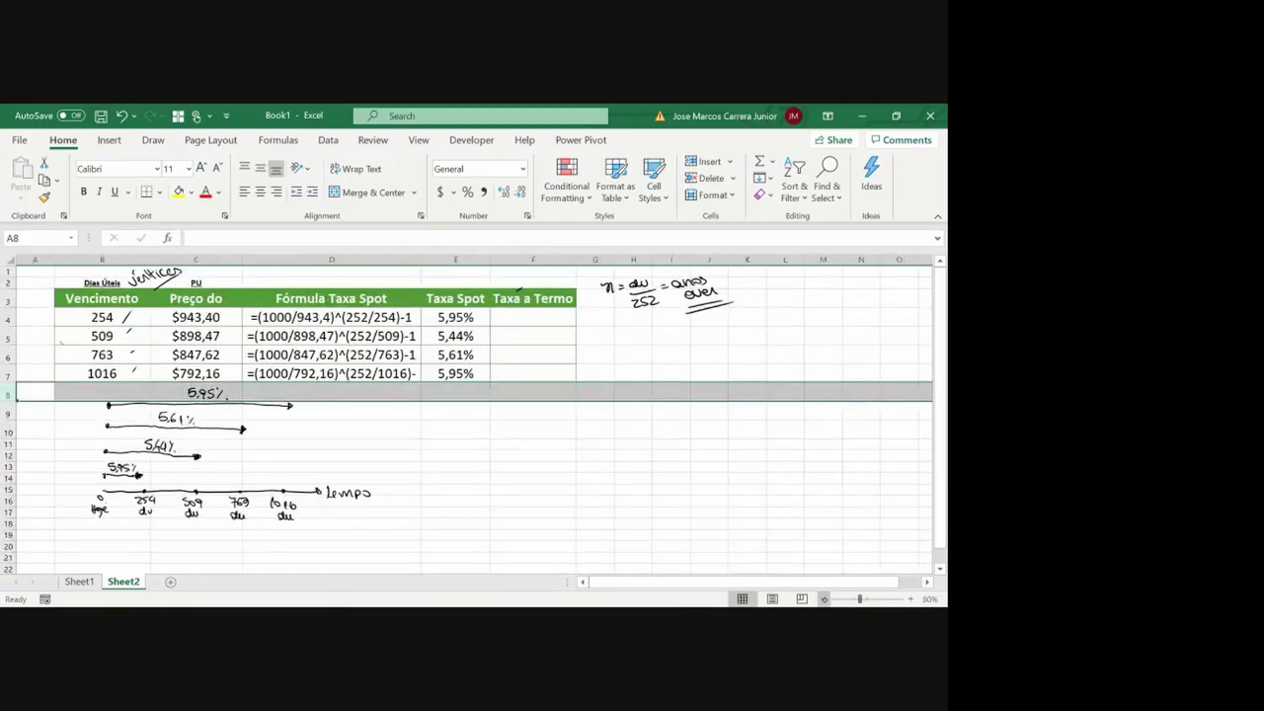
{"action": "mouse_move", "coordinate": [520, 280]}
{"action": "left_mouse_down"}
{"action": "mouse_move", "coordinate": [529, 305]}
{"action": "mouse_move", "coordinate": [541, 279]}
{"action": "left_mouse_up"}
{"action": "left_click_drag", "start_coordinate": [103, 524], "coordinate": [139, 522]}
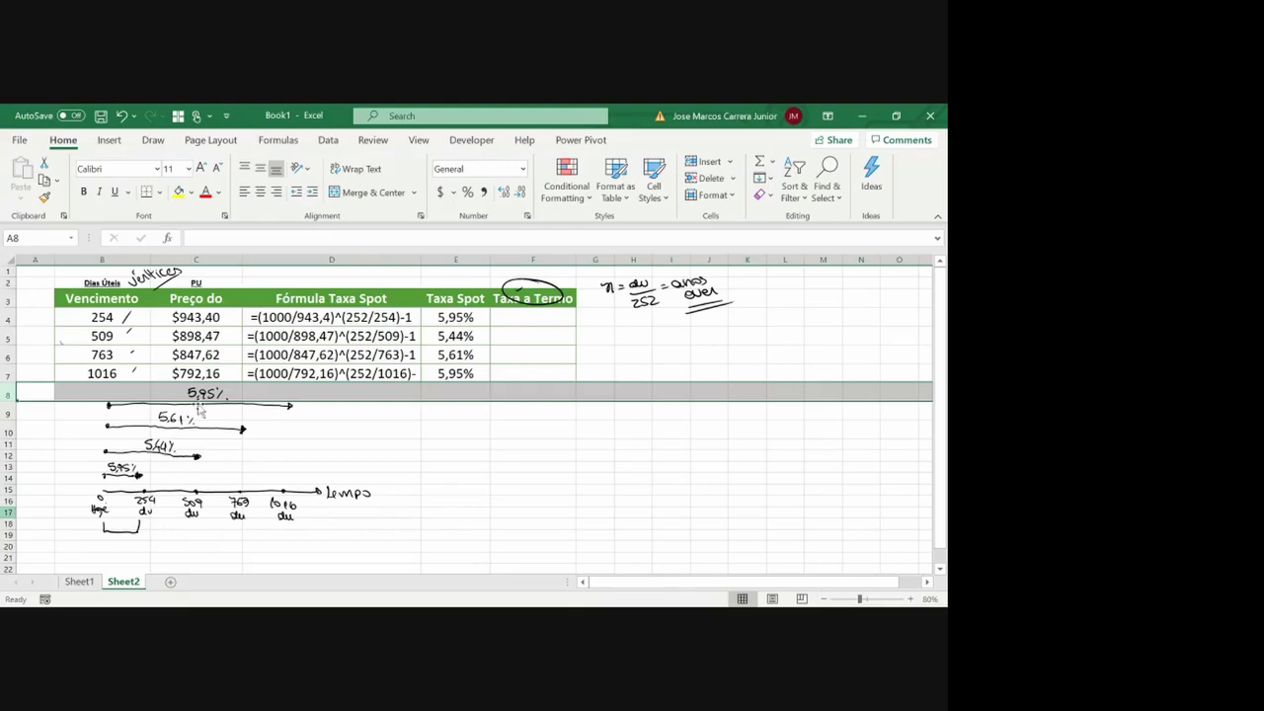
- Set the first Taxa a Termo in F4 equal to the spot rate with =E4
{"action": "left_click", "coordinate": [550, 316]}
{"action": "type", "text": "="}
{"action": "key", "text": "Left"}
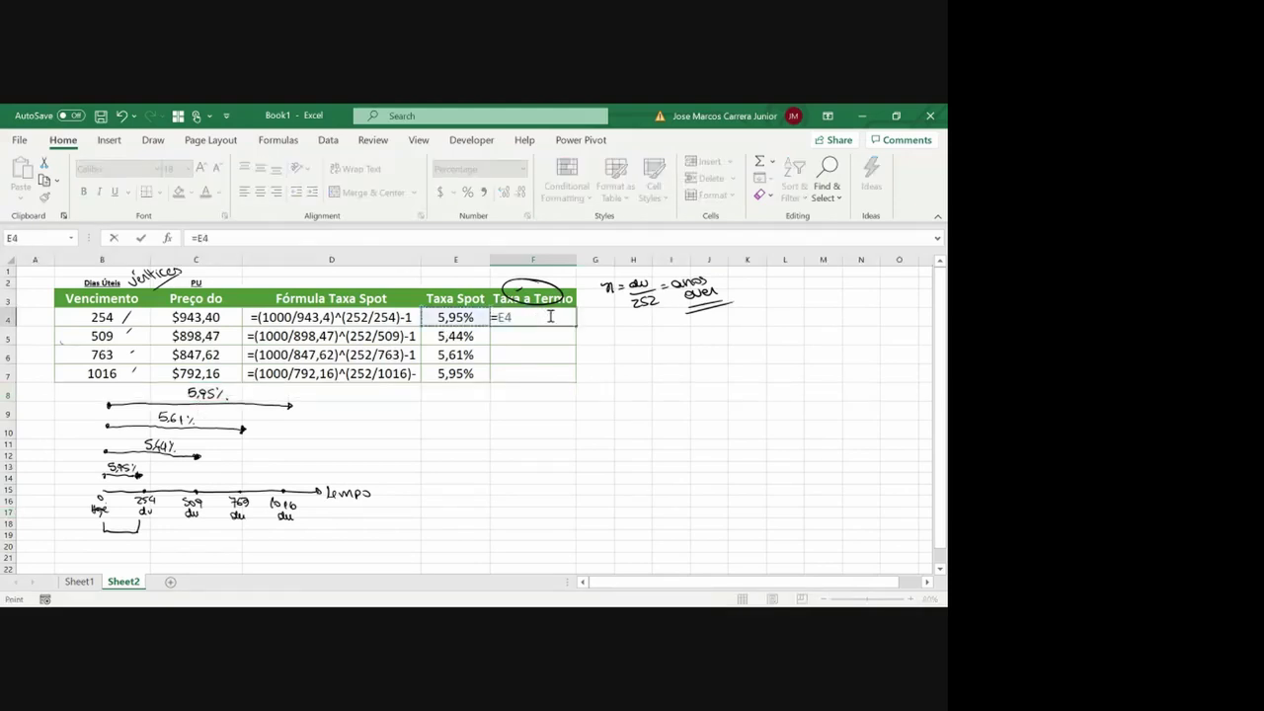
{"action": "key", "text": "Return"}
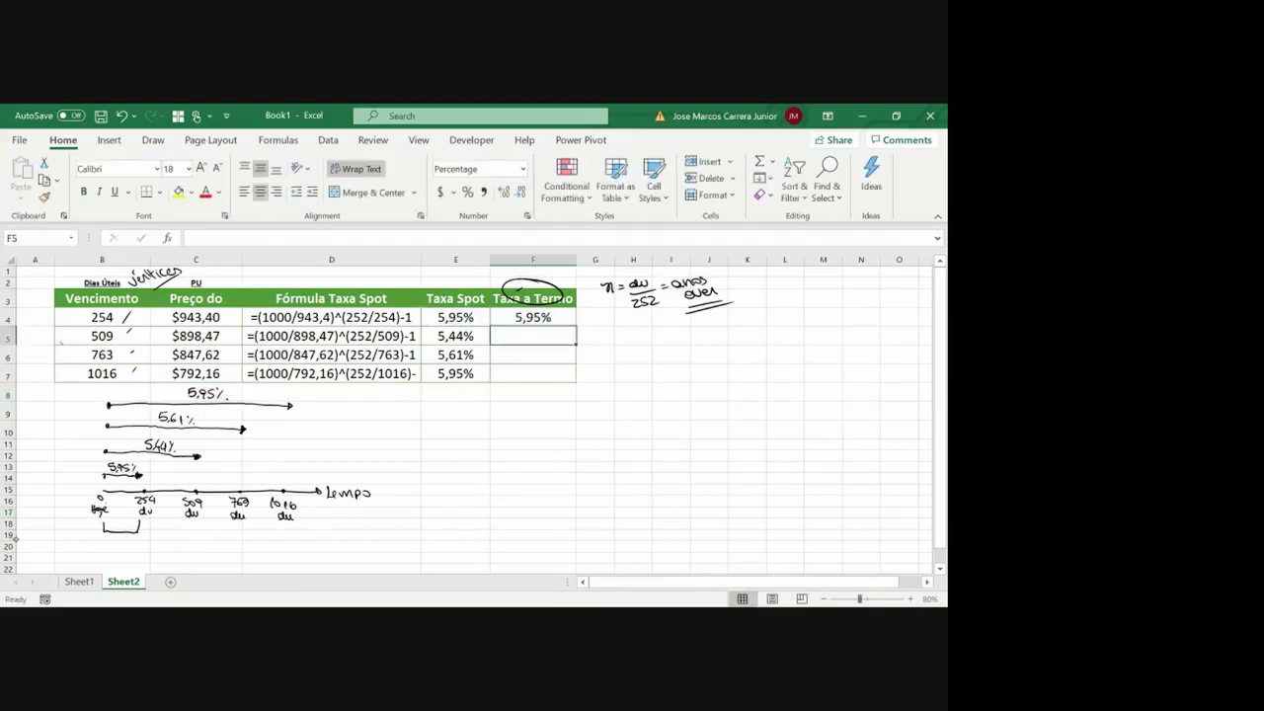
- Label the first timeline bracket 5,95% and draw a second bracket from 254 to 509 du marked with a question mark
{"action": "left_click_drag", "start_coordinate": [104, 540], "coordinate": [138, 546]}
{"action": "mouse_move", "coordinate": [146, 535]}
{"action": "left_mouse_down"}
{"action": "mouse_move", "coordinate": [188, 524]}
{"action": "mouse_move", "coordinate": [164, 523]}
{"action": "left_mouse_up"}
{"action": "left_click", "coordinate": [164, 527]}
- Calculate the days between the first two maturities in A5 with =B5-B4
{"action": "left_click", "coordinate": [105, 312]}
{"action": "key", "text": "ctrl+shift+Down"}
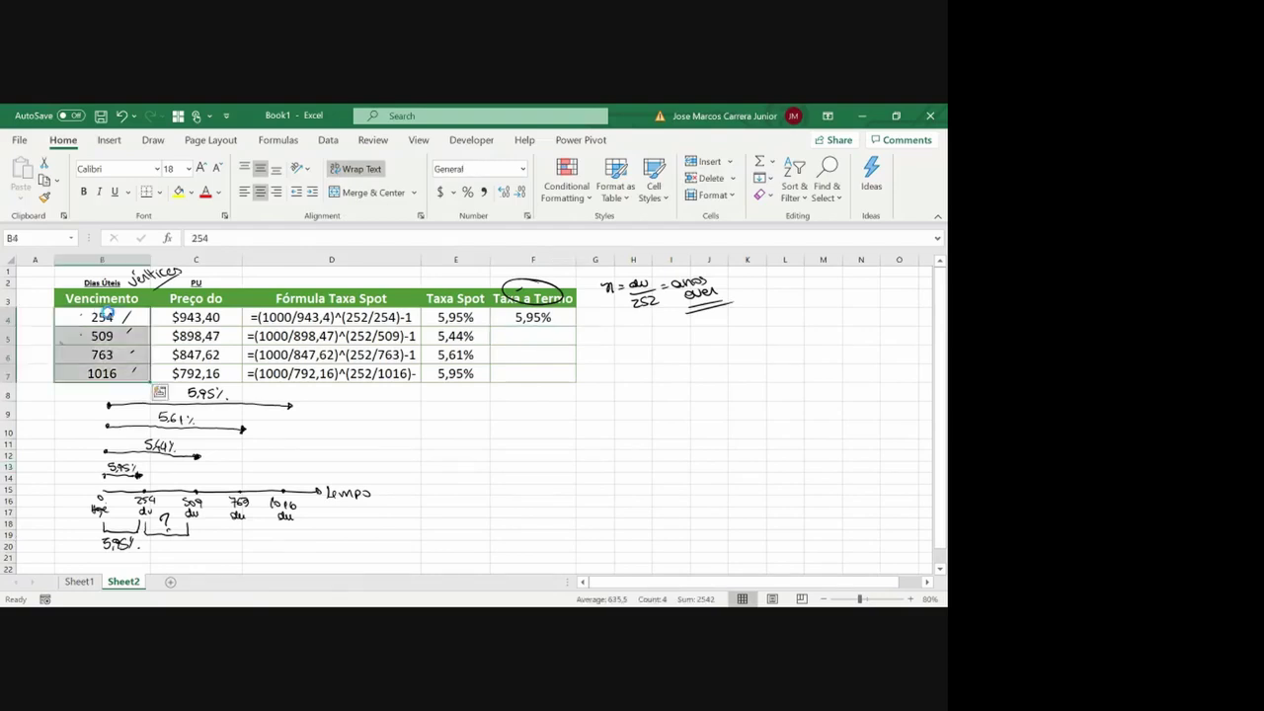
{"action": "key", "text": "Left"}
{"action": "key", "text": "Down"}
{"action": "type", "text": "="}
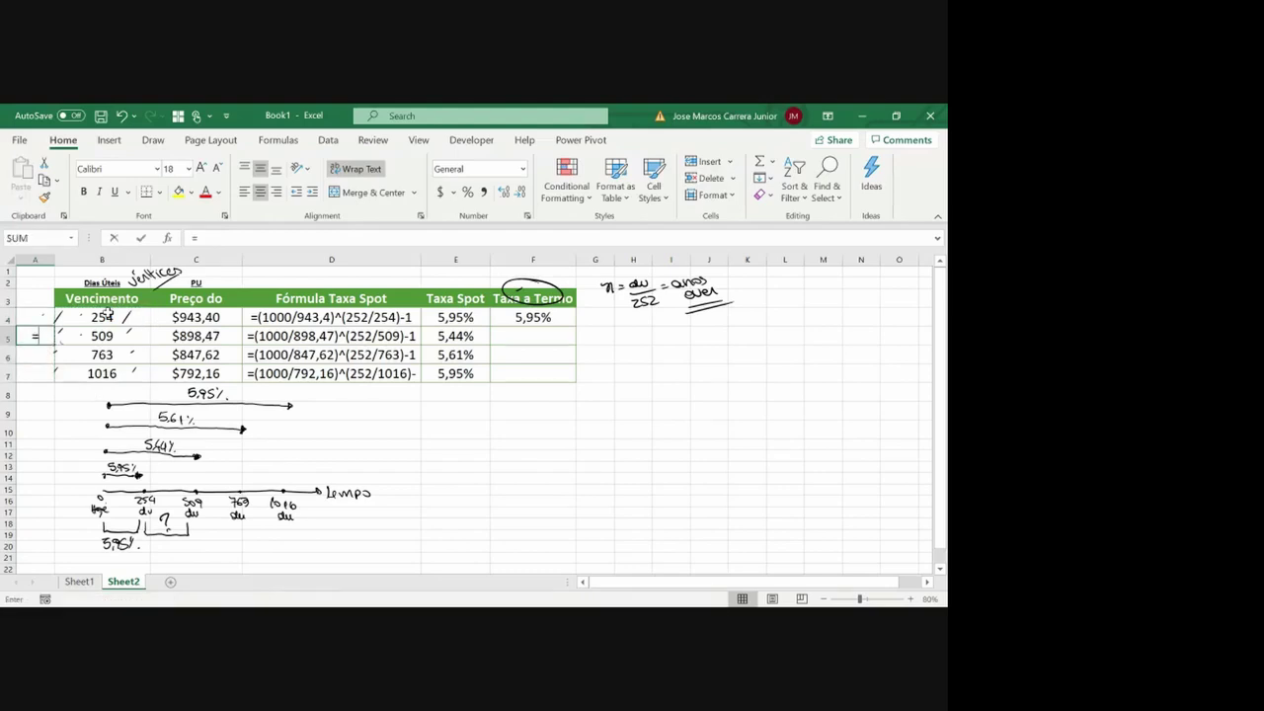
{"action": "key", "text": "Right"}
{"action": "type", "text": "-"}
{"action": "key", "text": "Up"}
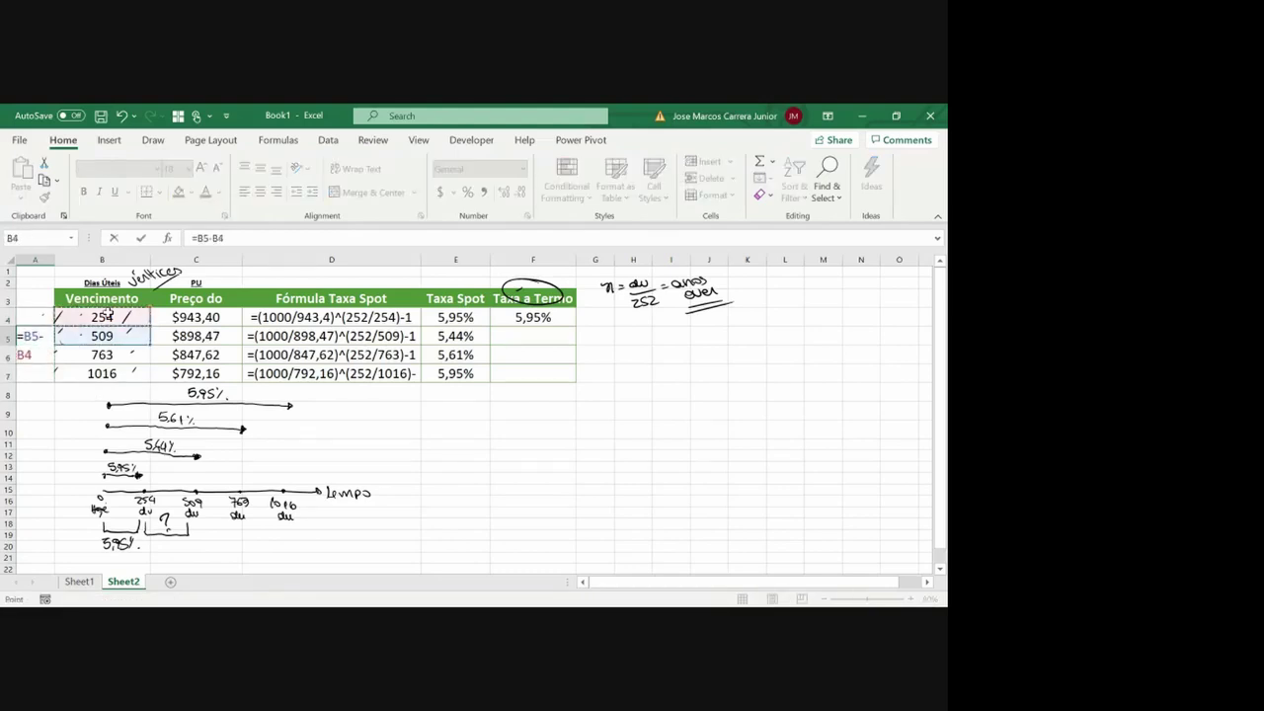
{"action": "key", "text": "ctrl+Return"}
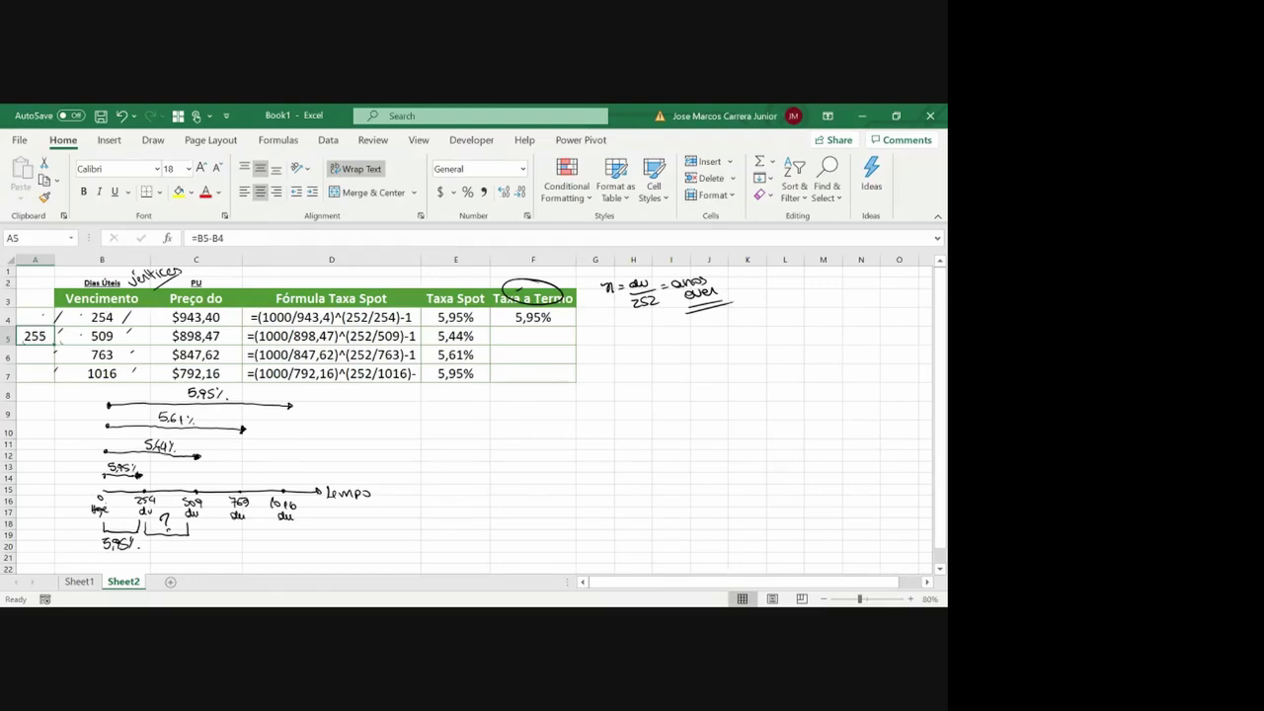
- Relabel the second bracket 255 du and mark the dotted segment between 254 and 509 du with a question mark
{"action": "mouse_move", "coordinate": [160, 513]}
{"action": "left_mouse_down"}
{"action": "mouse_move", "coordinate": [160, 530]}
{"action": "mouse_move", "coordinate": [180, 531]}
{"action": "left_mouse_up"}
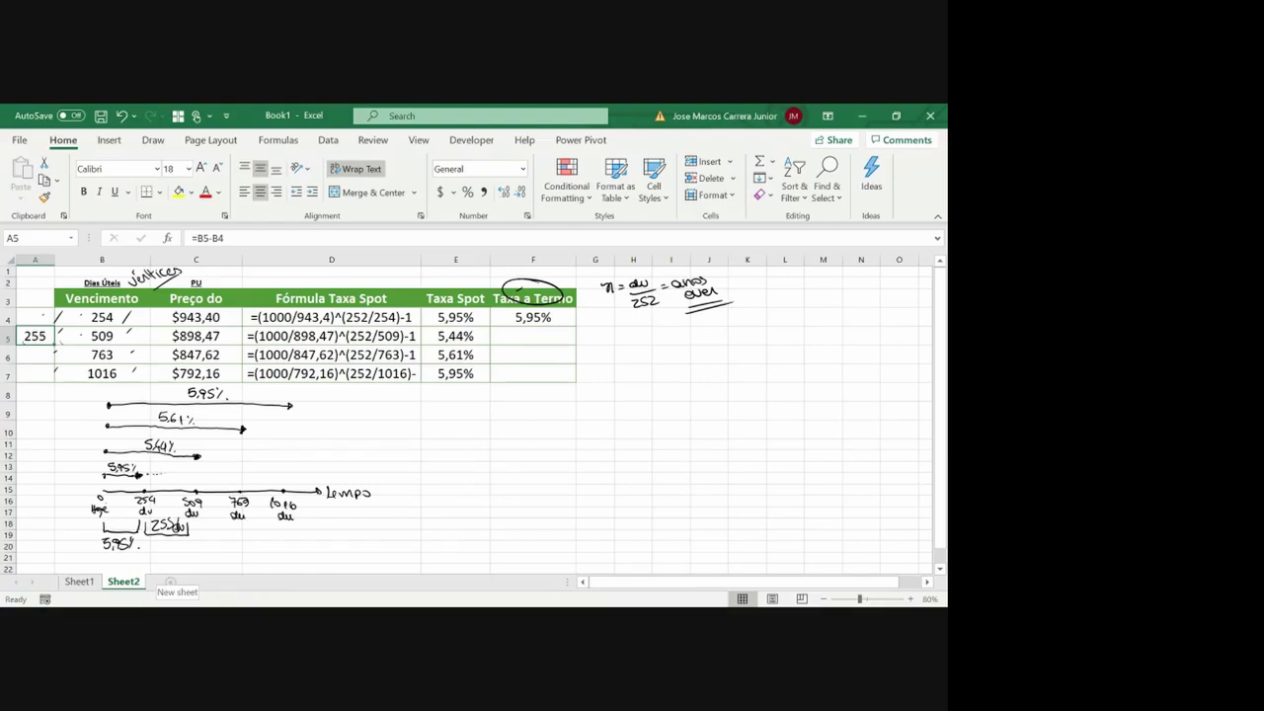
{"action": "left_click_drag", "start_coordinate": [167, 461], "coordinate": [171, 471]}
- Handwrite (1+5,95%)^(254/252) · (1+x)^(255/252) below the table and underline n in the days-to-years note
{"action": "mouse_move", "coordinate": [425, 419]}
{"action": "left_mouse_down"}
{"action": "mouse_move", "coordinate": [422, 439]}
{"action": "mouse_move", "coordinate": [456, 442]}
{"action": "left_mouse_up"}
{"action": "mouse_move", "coordinate": [472, 425]}
{"action": "left_mouse_down"}
{"action": "mouse_move", "coordinate": [468, 441]}
{"action": "mouse_move", "coordinate": [508, 441]}
{"action": "left_mouse_up"}
{"action": "left_click_drag", "start_coordinate": [497, 395], "coordinate": [514, 405]}
{"action": "mouse_move", "coordinate": [519, 391]}
{"action": "left_mouse_down"}
{"action": "mouse_move", "coordinate": [522, 407]}
{"action": "mouse_move", "coordinate": [543, 398]}
{"action": "mouse_move", "coordinate": [522, 415]}
{"action": "left_mouse_up"}
{"action": "mouse_move", "coordinate": [532, 408]}
{"action": "left_mouse_down"}
{"action": "mouse_move", "coordinate": [549, 441]}
{"action": "mouse_move", "coordinate": [597, 439]}
{"action": "mouse_move", "coordinate": [584, 439]}
{"action": "left_mouse_up"}
{"action": "left_click_drag", "start_coordinate": [601, 417], "coordinate": [604, 441]}
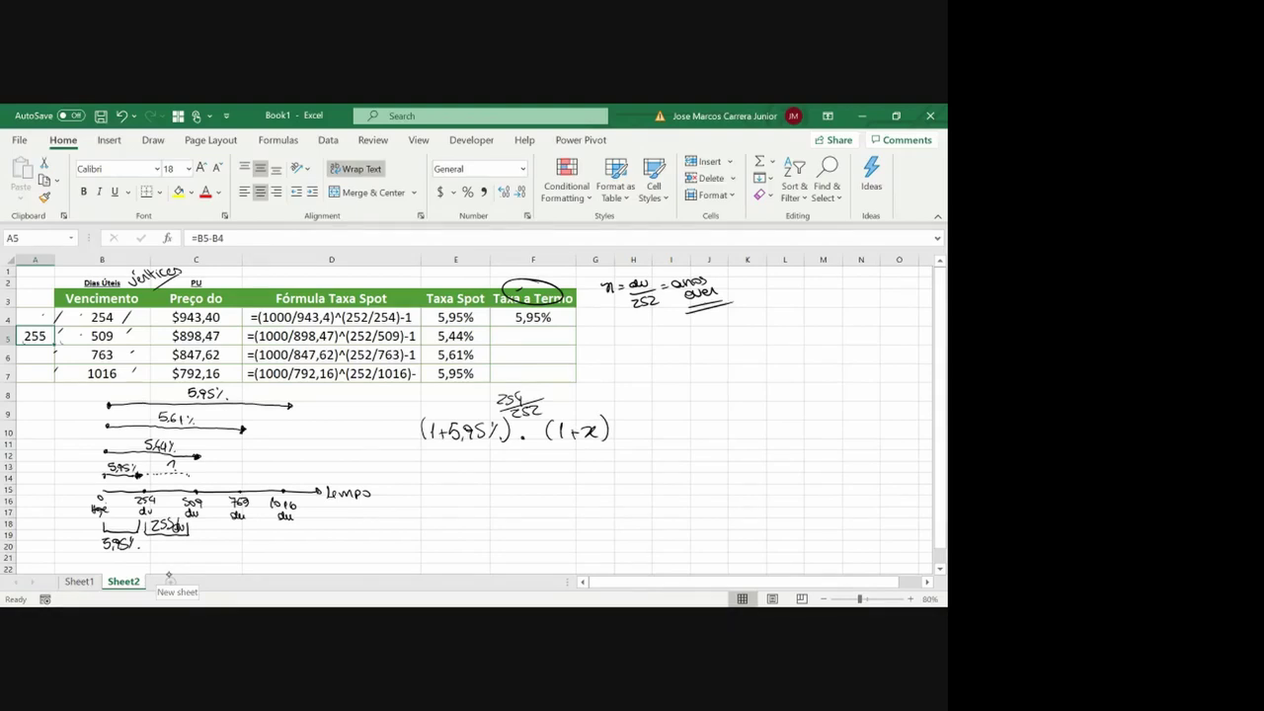
{"action": "mouse_move", "coordinate": [601, 388]}
{"action": "left_mouse_down"}
{"action": "mouse_move", "coordinate": [636, 393]}
{"action": "mouse_move", "coordinate": [619, 408]}
{"action": "left_mouse_up"}
{"action": "left_click_drag", "start_coordinate": [625, 399], "coordinate": [634, 409]}
{"action": "left_click_drag", "start_coordinate": [602, 302], "coordinate": [618, 306]}
- Complete the handwritten equation with = (1+5,44%)^(509/252), correcting the stray strokes
{"action": "mouse_move", "coordinate": [662, 415]}
{"action": "left_mouse_down"}
{"action": "mouse_move", "coordinate": [654, 436]}
{"action": "mouse_move", "coordinate": [687, 424]}
{"action": "mouse_move", "coordinate": [682, 435]}
{"action": "mouse_move", "coordinate": [695, 435]}
{"action": "left_mouse_up"}
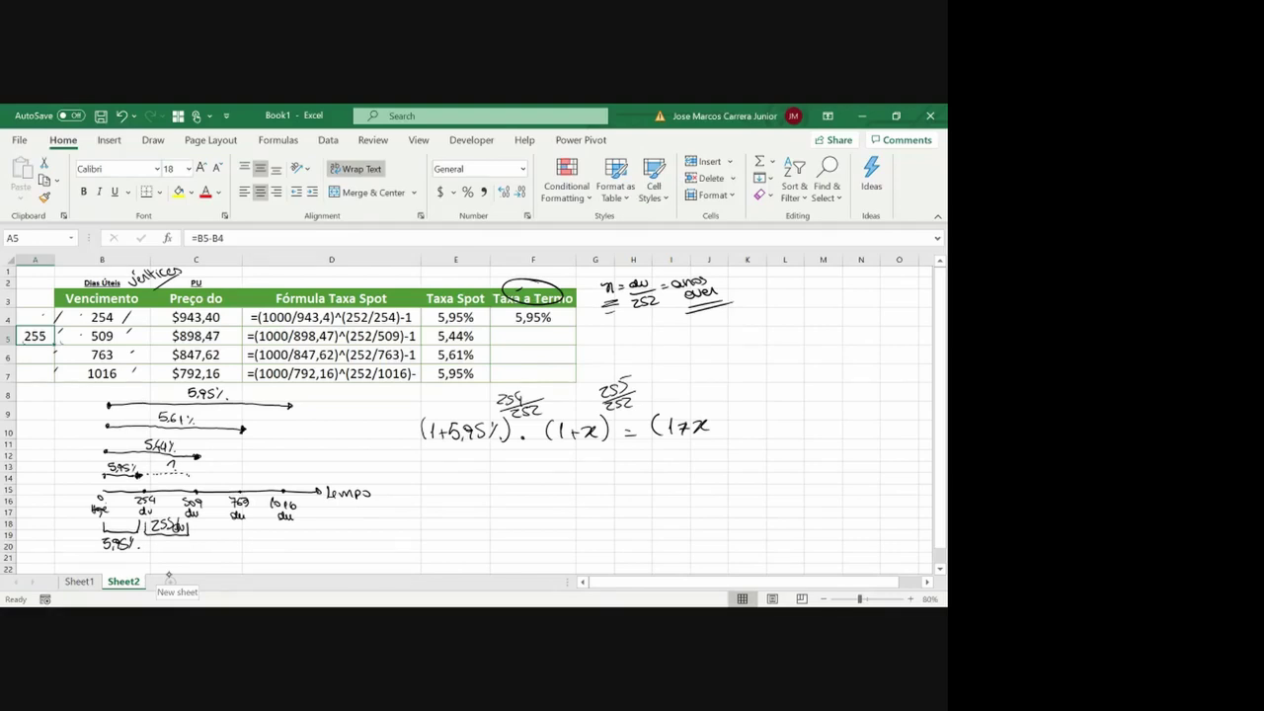
{"action": "key", "text": "ctrl+z"}
{"action": "key", "text": "ctrl+z"}
{"action": "key", "text": "ctrl+z"}
{"action": "key", "text": "ctrl+z"}
{"action": "left_click_drag", "start_coordinate": [680, 421], "coordinate": [679, 434]}
{"action": "left_click_drag", "start_coordinate": [675, 428], "coordinate": [696, 436]}
{"action": "left_click_drag", "start_coordinate": [695, 415], "coordinate": [713, 437]}
{"action": "left_click_drag", "start_coordinate": [720, 419], "coordinate": [723, 437]}
{"action": "left_click_drag", "start_coordinate": [732, 418], "coordinate": [736, 437]}
{"action": "mouse_move", "coordinate": [740, 415]}
{"action": "left_mouse_down"}
{"action": "mouse_move", "coordinate": [742, 442]}
{"action": "mouse_move", "coordinate": [743, 424]}
{"action": "left_mouse_up"}
{"action": "key", "text": "ctrl+z"}
{"action": "left_click_drag", "start_coordinate": [750, 430], "coordinate": [759, 438]}
{"action": "mouse_move", "coordinate": [767, 376]}
{"action": "left_mouse_down"}
{"action": "mouse_move", "coordinate": [759, 388]}
{"action": "mouse_move", "coordinate": [784, 387]}
{"action": "left_mouse_up"}
{"action": "left_click_drag", "start_coordinate": [760, 393], "coordinate": [798, 405]}
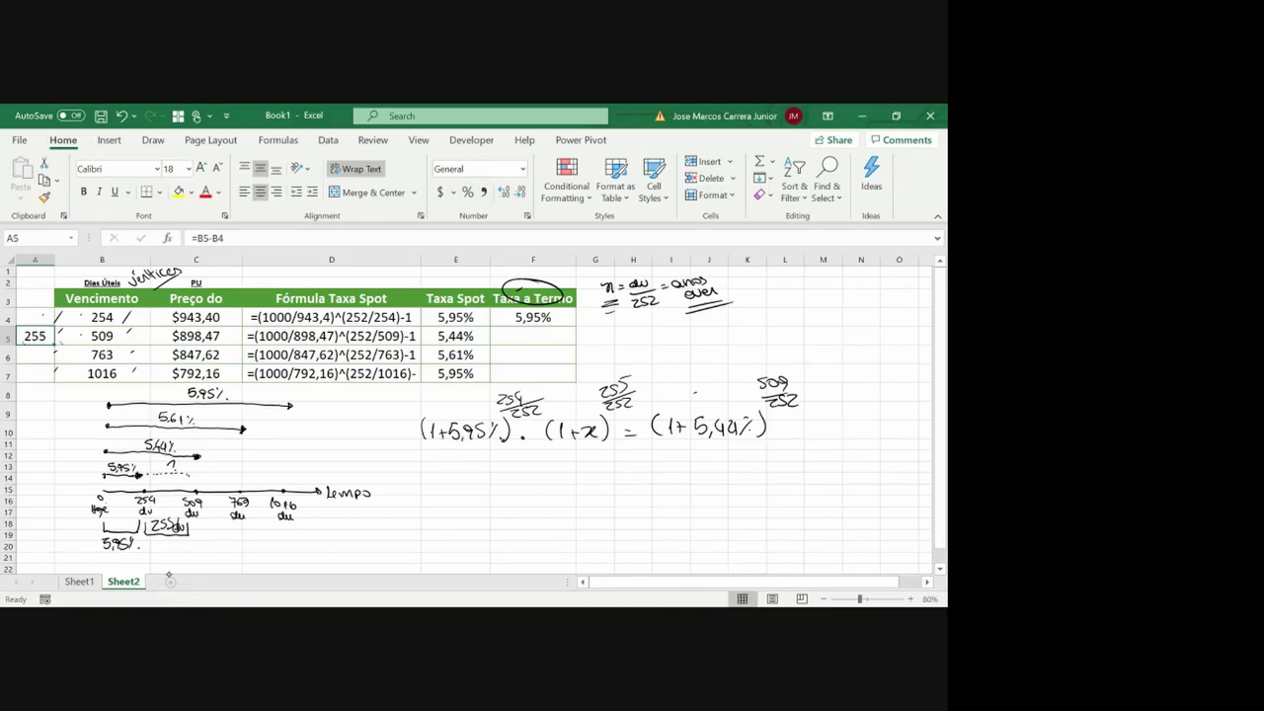
- Start a second equation line by handwriting (1+x)^(255/252) followed by an equals sign
{"action": "left_click_drag", "start_coordinate": [478, 460], "coordinate": [475, 480]}
{"action": "mouse_move", "coordinate": [489, 463]}
{"action": "left_mouse_down"}
{"action": "mouse_move", "coordinate": [491, 478]}
{"action": "mouse_move", "coordinate": [509, 471]}
{"action": "left_mouse_up"}
{"action": "left_click_drag", "start_coordinate": [504, 466], "coordinate": [525, 478]}
{"action": "mouse_move", "coordinate": [525, 465]}
{"action": "left_mouse_down"}
{"action": "mouse_move", "coordinate": [515, 478]}
{"action": "mouse_move", "coordinate": [534, 480]}
{"action": "left_mouse_up"}
{"action": "left_click_drag", "start_coordinate": [534, 444], "coordinate": [565, 455]}
{"action": "left_click_drag", "start_coordinate": [555, 458], "coordinate": [589, 475]}
- Handwrite (1+5,44%)^(509/252) as the numerator on the second equation line
{"action": "left_click_drag", "start_coordinate": [577, 479], "coordinate": [611, 481]}
{"action": "mouse_move", "coordinate": [625, 467]}
{"action": "left_mouse_down"}
{"action": "mouse_move", "coordinate": [626, 481]}
{"action": "mouse_move", "coordinate": [648, 476]}
{"action": "left_mouse_up"}
{"action": "mouse_move", "coordinate": [642, 471]}
{"action": "left_mouse_down"}
{"action": "mouse_move", "coordinate": [642, 482]}
{"action": "mouse_move", "coordinate": [668, 481]}
{"action": "left_mouse_up"}
{"action": "mouse_move", "coordinate": [676, 465]}
{"action": "left_mouse_down"}
{"action": "mouse_move", "coordinate": [679, 480]}
{"action": "mouse_move", "coordinate": [712, 480]}
{"action": "left_mouse_up"}
{"action": "mouse_move", "coordinate": [725, 460]}
{"action": "left_mouse_down"}
{"action": "mouse_move", "coordinate": [729, 484]}
{"action": "mouse_move", "coordinate": [730, 456]}
{"action": "mouse_move", "coordinate": [754, 460]}
{"action": "left_mouse_up"}
{"action": "mouse_move", "coordinate": [762, 452]}
{"action": "left_mouse_down"}
{"action": "mouse_move", "coordinate": [755, 462]}
{"action": "mouse_move", "coordinate": [792, 464]}
{"action": "left_mouse_up"}
- Handwrite the denominator (1+5,95%)^(254/252) under the second line's numerator
{"action": "mouse_move", "coordinate": [594, 488]}
{"action": "left_mouse_down"}
{"action": "mouse_move", "coordinate": [759, 488]}
{"action": "mouse_move", "coordinate": [625, 515]}
{"action": "mouse_move", "coordinate": [687, 517]}
{"action": "left_mouse_up"}
{"action": "mouse_move", "coordinate": [703, 502]}
{"action": "left_mouse_down"}
{"action": "mouse_move", "coordinate": [700, 518]}
{"action": "mouse_move", "coordinate": [722, 517]}
{"action": "left_mouse_up"}
{"action": "left_click_drag", "start_coordinate": [739, 497], "coordinate": [742, 524]}
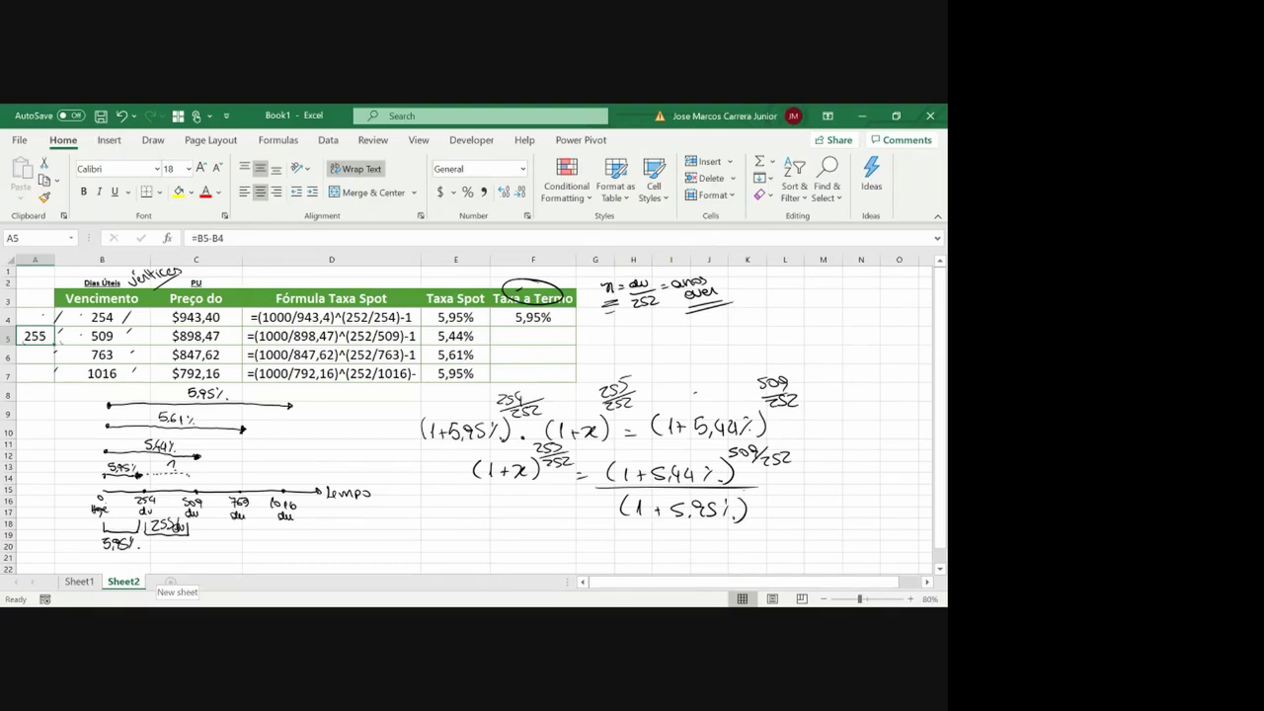
{"action": "left_click_drag", "start_coordinate": [745, 491], "coordinate": [753, 500]}
{"action": "left_click_drag", "start_coordinate": [758, 491], "coordinate": [767, 502]}
{"action": "mouse_move", "coordinate": [745, 502]}
{"action": "left_mouse_down"}
{"action": "mouse_move", "coordinate": [772, 502]}
{"action": "mouse_move", "coordinate": [764, 514]}
{"action": "left_mouse_up"}
{"action": "left_click_drag", "start_coordinate": [775, 505], "coordinate": [783, 514]}
- Start the solution line below with x = and draw large square brackets around a fraction bar
{"action": "mouse_move", "coordinate": [515, 543]}
{"action": "left_mouse_down"}
{"action": "mouse_move", "coordinate": [521, 556]}
{"action": "mouse_move", "coordinate": [553, 548]}
{"action": "left_mouse_up"}
{"action": "left_click_drag", "start_coordinate": [543, 553], "coordinate": [553, 553]}
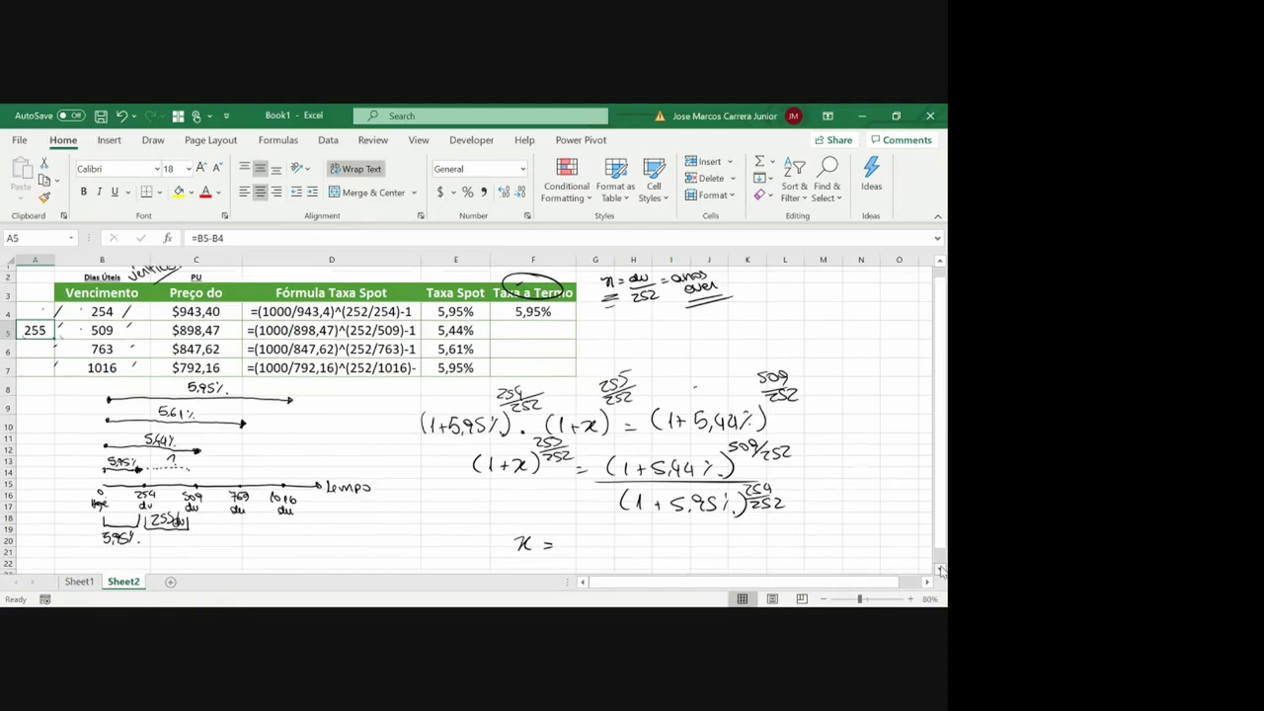
{"action": "scroll", "coordinate": [941, 571], "scroll_direction": "down", "scroll_amount": 2}
{"action": "mouse_move", "coordinate": [515, 451]}
{"action": "left_mouse_down"}
{"action": "mouse_move", "coordinate": [553, 453]}
{"action": "mouse_move", "coordinate": [538, 478]}
{"action": "left_mouse_up"}
{"action": "mouse_move", "coordinate": [538, 461]}
{"action": "left_mouse_down"}
{"action": "mouse_move", "coordinate": [521, 478]}
{"action": "mouse_move", "coordinate": [560, 471]}
{"action": "left_mouse_up"}
{"action": "mouse_move", "coordinate": [548, 478]}
{"action": "left_mouse_down"}
{"action": "mouse_move", "coordinate": [573, 474]}
{"action": "mouse_move", "coordinate": [581, 531]}
{"action": "mouse_move", "coordinate": [743, 497]}
{"action": "mouse_move", "coordinate": [762, 509]}
{"action": "mouse_move", "coordinate": [742, 524]}
{"action": "left_mouse_up"}
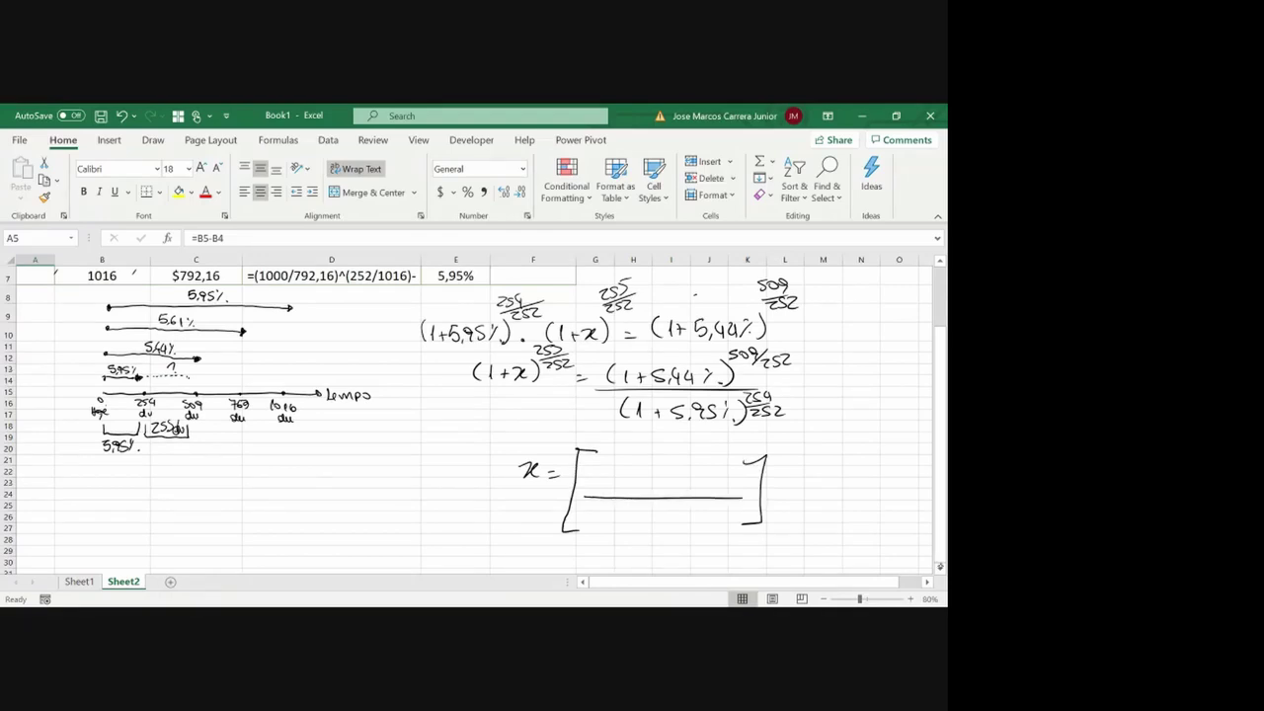
- Handwrite (1+5,44%)^(509/252) above the fraction bar inside the brackets
{"action": "mouse_move", "coordinate": [602, 469]}
{"action": "left_mouse_down"}
{"action": "mouse_move", "coordinate": [600, 490]}
{"action": "mouse_move", "coordinate": [610, 488]}
{"action": "left_mouse_up"}
{"action": "left_click_drag", "start_coordinate": [619, 482], "coordinate": [629, 482]}
{"action": "mouse_move", "coordinate": [624, 476]}
{"action": "left_mouse_down"}
{"action": "mouse_move", "coordinate": [639, 488]}
{"action": "mouse_move", "coordinate": [648, 475]}
{"action": "left_mouse_up"}
{"action": "left_click_drag", "start_coordinate": [653, 486], "coordinate": [650, 492]}
{"action": "mouse_move", "coordinate": [661, 471]}
{"action": "left_mouse_down"}
{"action": "mouse_move", "coordinate": [667, 488]}
{"action": "mouse_move", "coordinate": [697, 480]}
{"action": "mouse_move", "coordinate": [704, 496]}
{"action": "left_mouse_up"}
{"action": "mouse_move", "coordinate": [707, 452]}
{"action": "left_mouse_down"}
{"action": "mouse_move", "coordinate": [700, 462]}
{"action": "mouse_move", "coordinate": [719, 464]}
{"action": "left_mouse_up"}
{"action": "left_click_drag", "start_coordinate": [714, 469], "coordinate": [723, 478]}
{"action": "left_click_drag", "start_coordinate": [724, 464], "coordinate": [742, 476]}
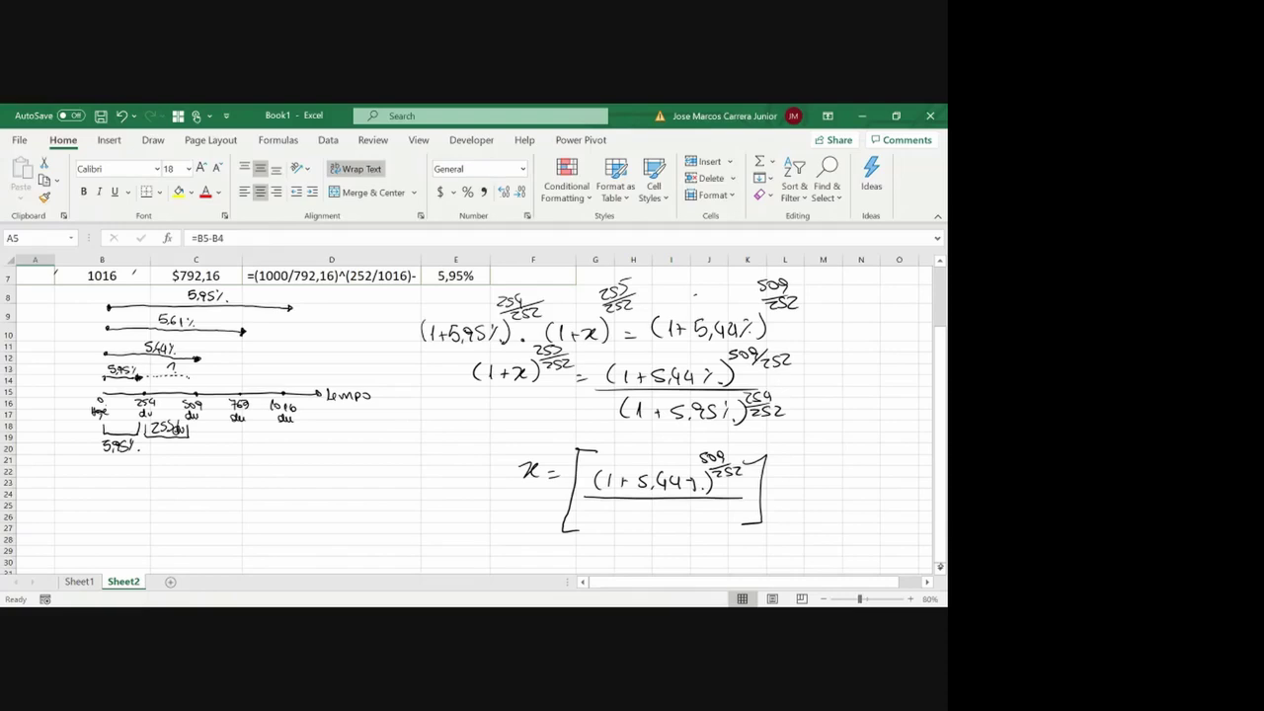
- Handwrite (1+5,95%)^(254/252) below the bracketed fraction bar, then add the outer exponent 252/255 and -1
{"action": "mouse_move", "coordinate": [599, 506]}
{"action": "left_mouse_down"}
{"action": "mouse_move", "coordinate": [596, 528]}
{"action": "mouse_move", "coordinate": [610, 525]}
{"action": "left_mouse_up"}
{"action": "left_click_drag", "start_coordinate": [620, 520], "coordinate": [626, 519]}
{"action": "left_click_drag", "start_coordinate": [640, 513], "coordinate": [642, 529]}
{"action": "mouse_move", "coordinate": [661, 513]}
{"action": "left_mouse_down"}
{"action": "mouse_move", "coordinate": [657, 528]}
{"action": "mouse_move", "coordinate": [697, 533]}
{"action": "mouse_move", "coordinate": [733, 518]}
{"action": "left_mouse_up"}
{"action": "left_click_drag", "start_coordinate": [713, 522], "coordinate": [742, 528]}
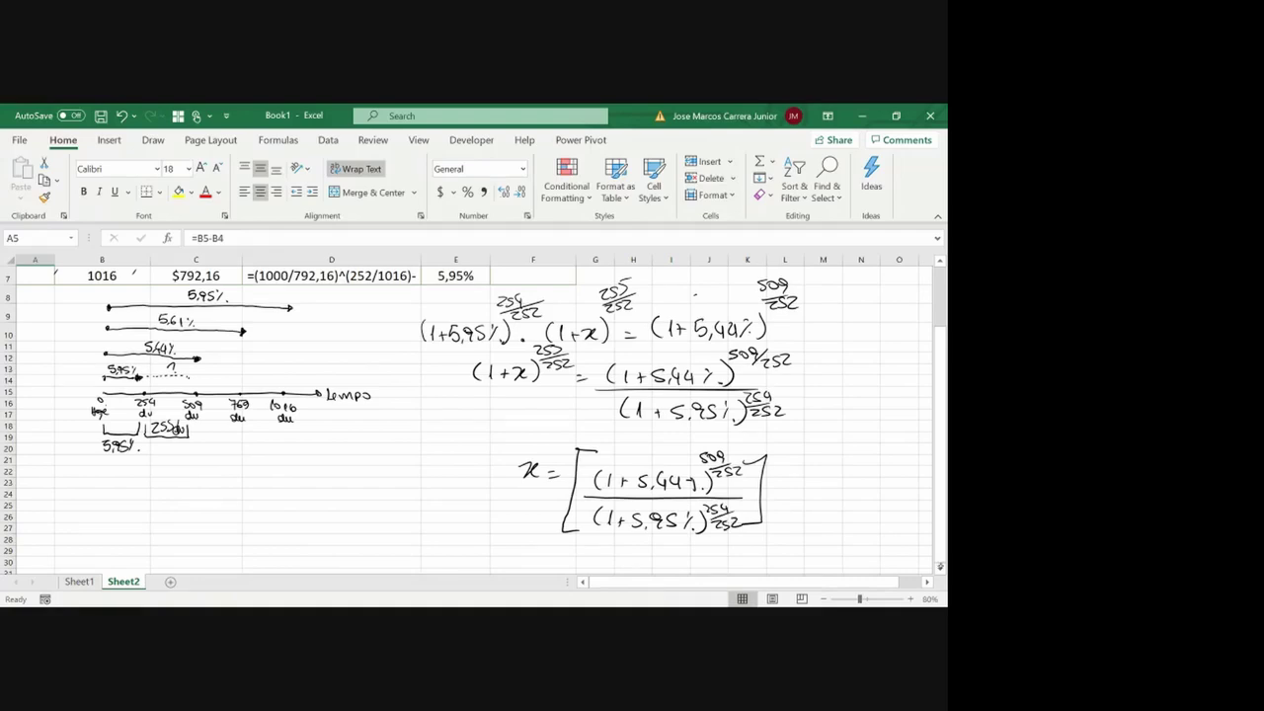
{"action": "mouse_move", "coordinate": [769, 437]}
{"action": "left_mouse_down"}
{"action": "mouse_move", "coordinate": [805, 447]}
{"action": "mouse_move", "coordinate": [786, 473]}
{"action": "mouse_move", "coordinate": [802, 464]}
{"action": "mouse_move", "coordinate": [820, 478]}
{"action": "left_mouse_up"}
{"action": "mouse_move", "coordinate": [829, 476]}
{"action": "left_mouse_down"}
{"action": "mouse_move", "coordinate": [833, 499]}
{"action": "mouse_move", "coordinate": [849, 500]}
{"action": "left_mouse_up"}
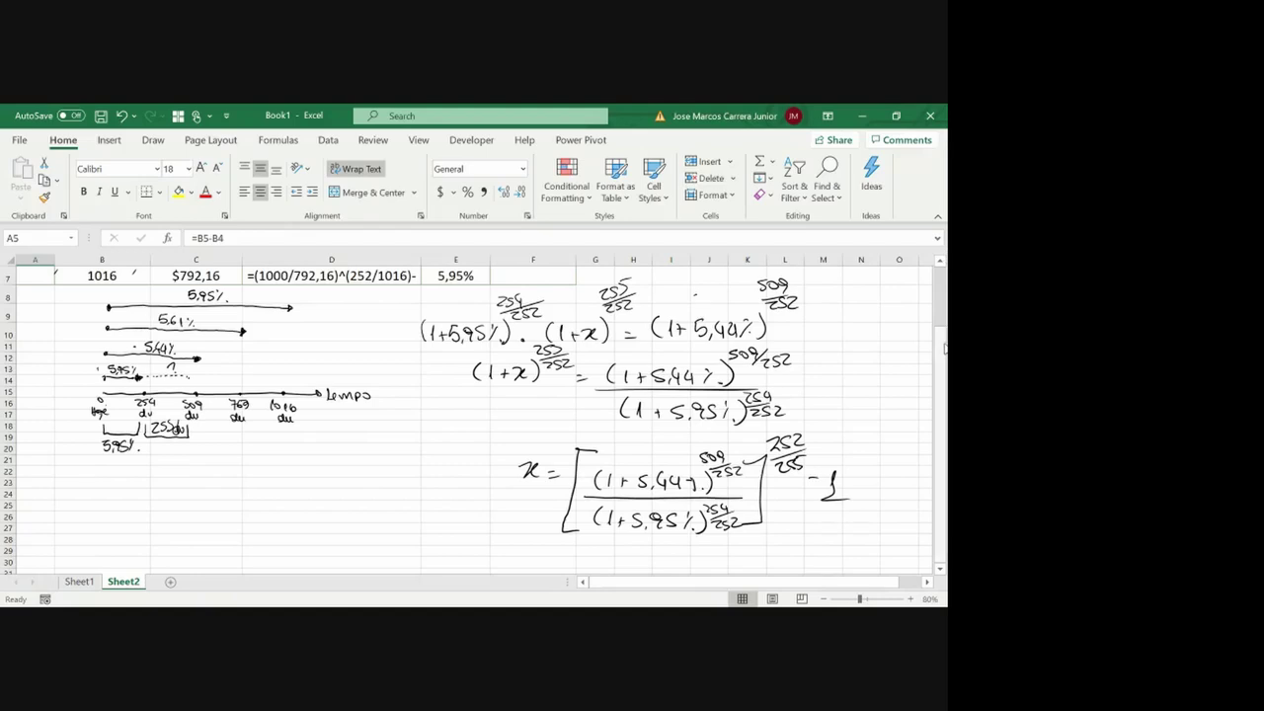
- Begin the second Taxa a Termo formula in F5 with =((1+E5)^(B5/252))
{"action": "left_click_drag", "start_coordinate": [944, 341], "coordinate": [943, 302]}
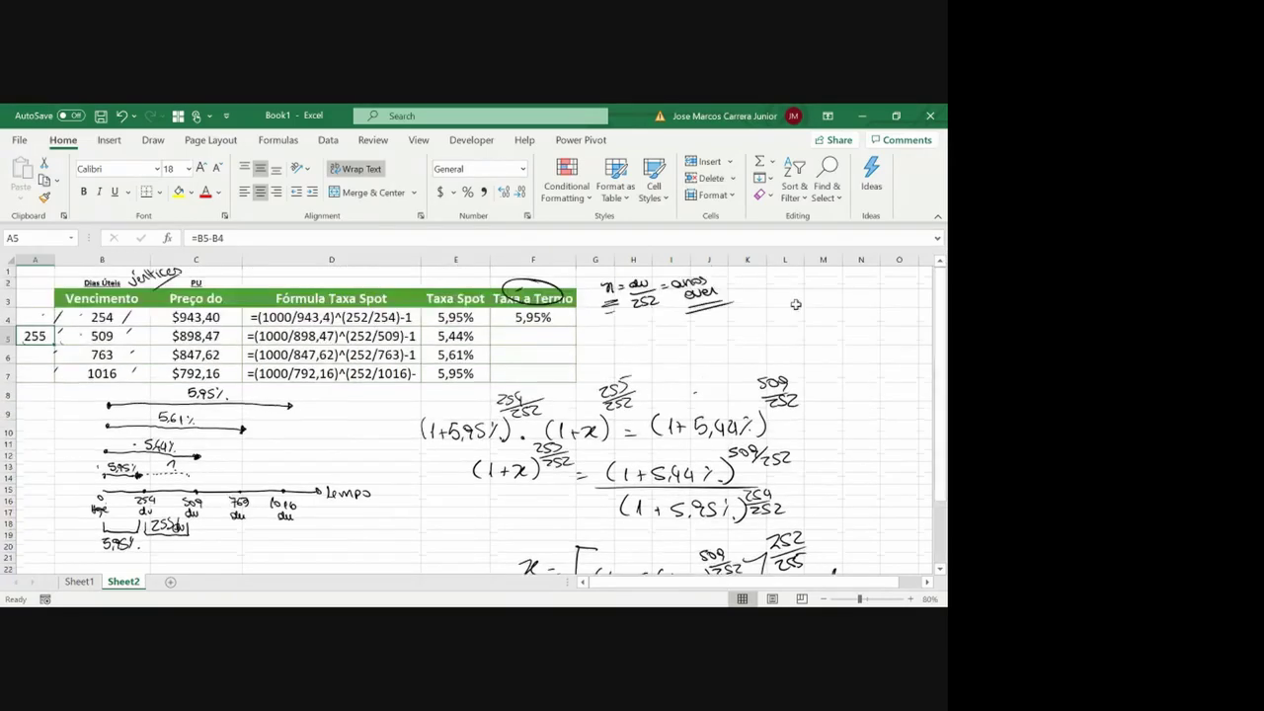
{"action": "left_click", "coordinate": [540, 335]}
{"action": "type", "text": "="}
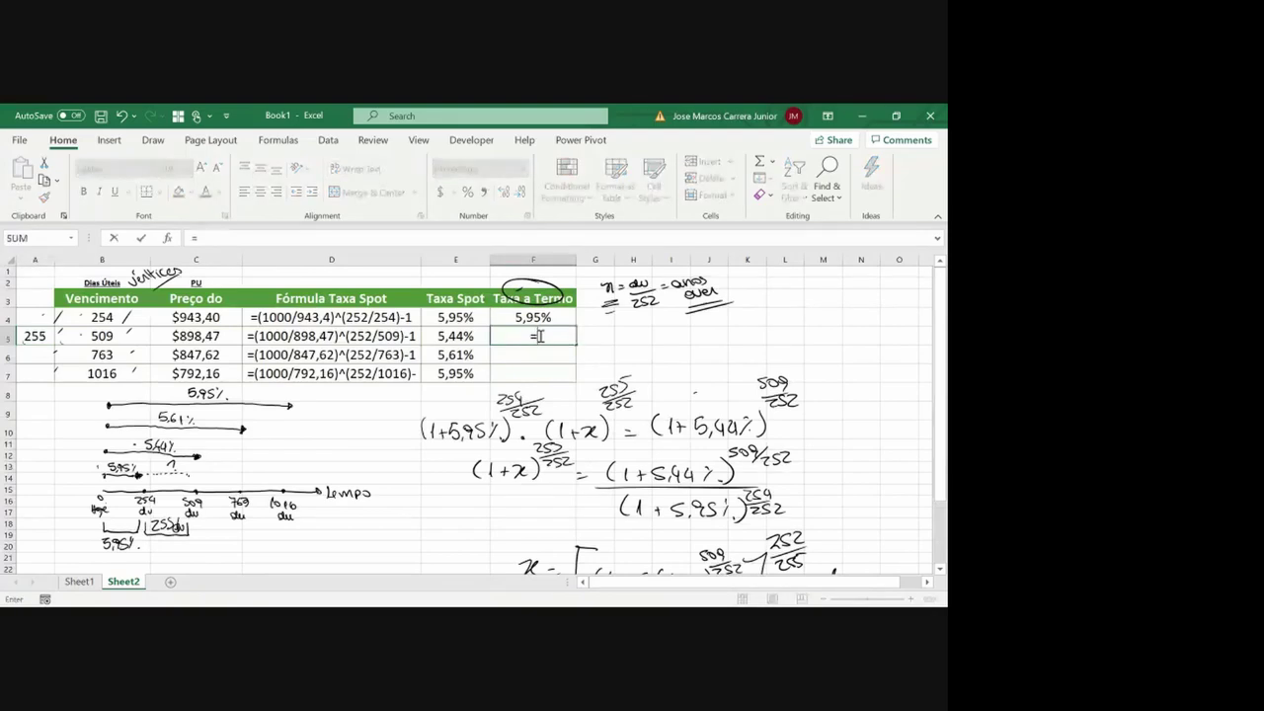
{"action": "type", "text": "(1+"}
{"action": "key", "text": "Left"}
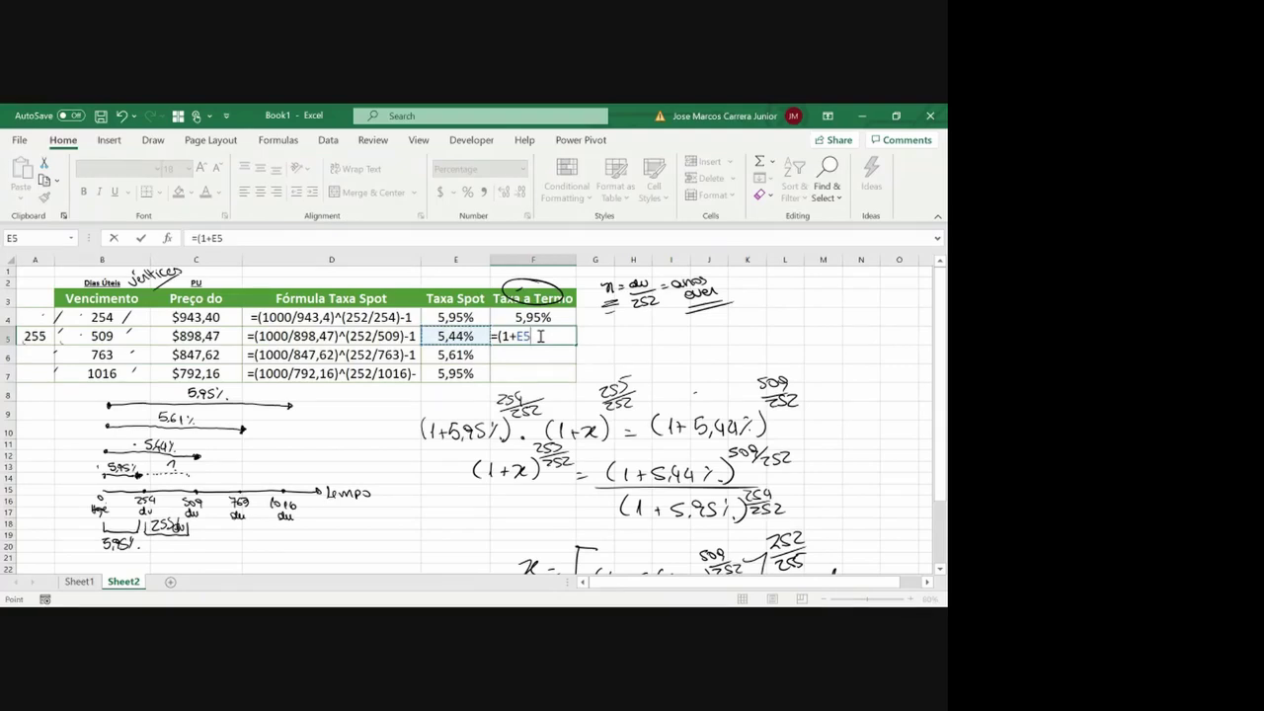
{"action": "type", "text": ")^("}
{"action": "key", "text": "Left"}
{"action": "key", "text": "Left"}
{"action": "key", "text": "Left"}
{"action": "key", "text": "Left"}
{"action": "type", "text": "/"}
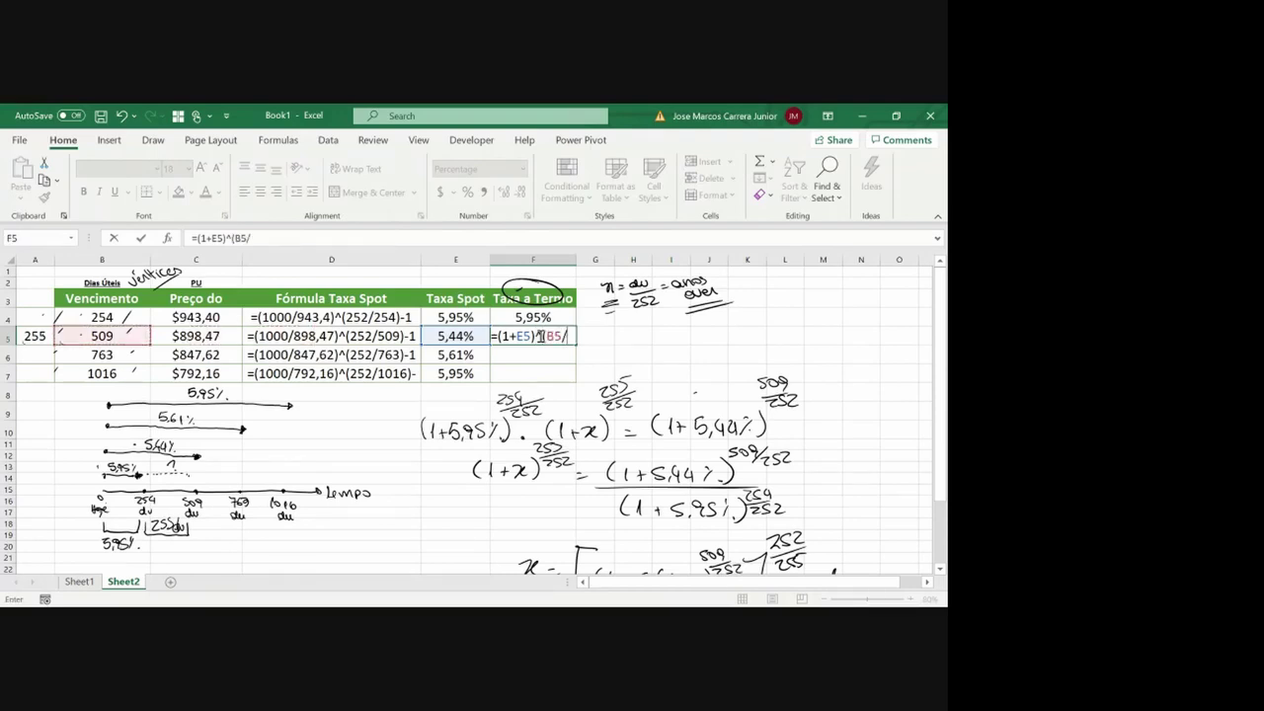
{"action": "type", "text": "252))"}
{"action": "left_click", "coordinate": [198, 238]}
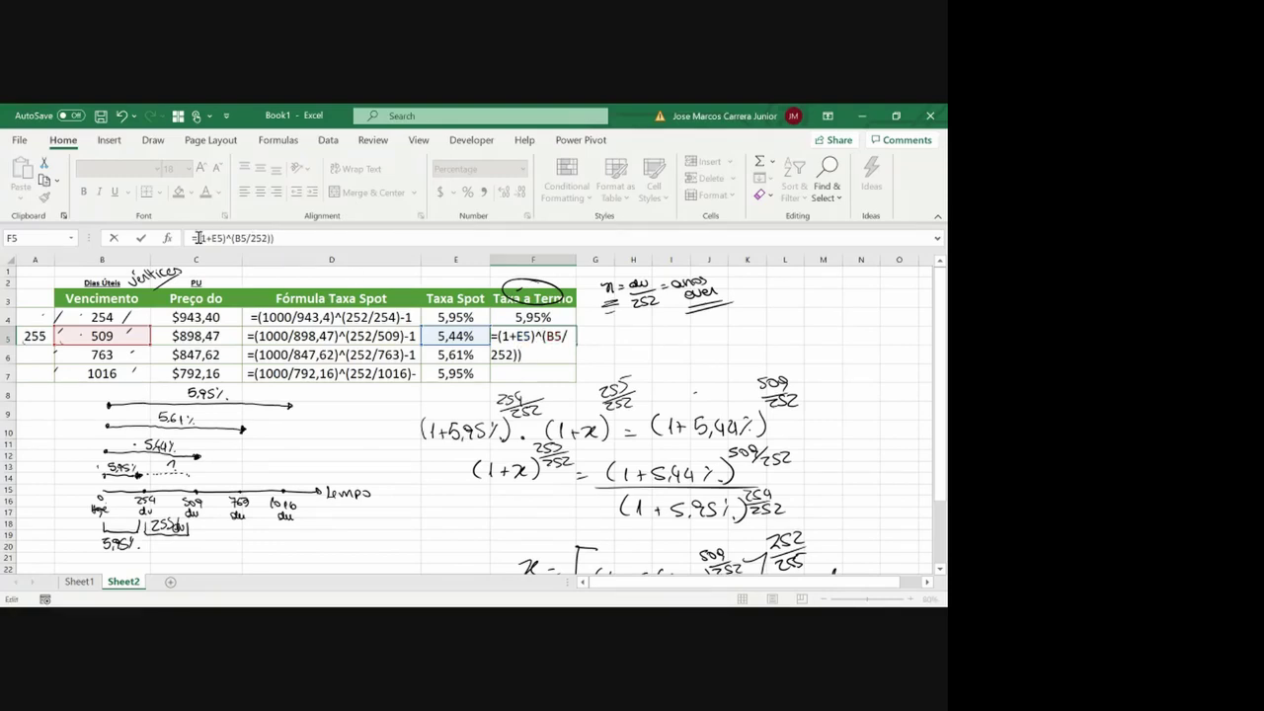
{"action": "type", "text": "("}
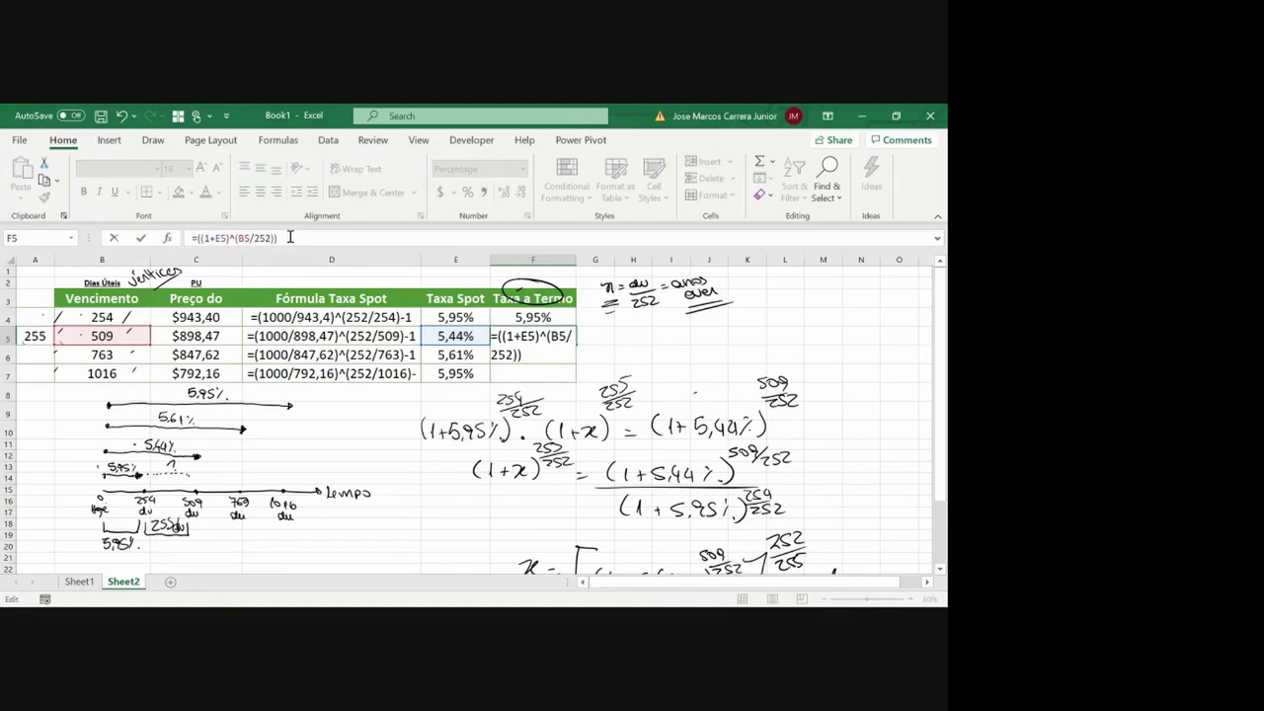
- Extend the F5 formula with the divisor /(1+E4)^(B4/252)), removing the misplaced E4 reference
{"action": "type", "text": "/(1+"}
{"action": "left_click", "coordinate": [480, 317]}
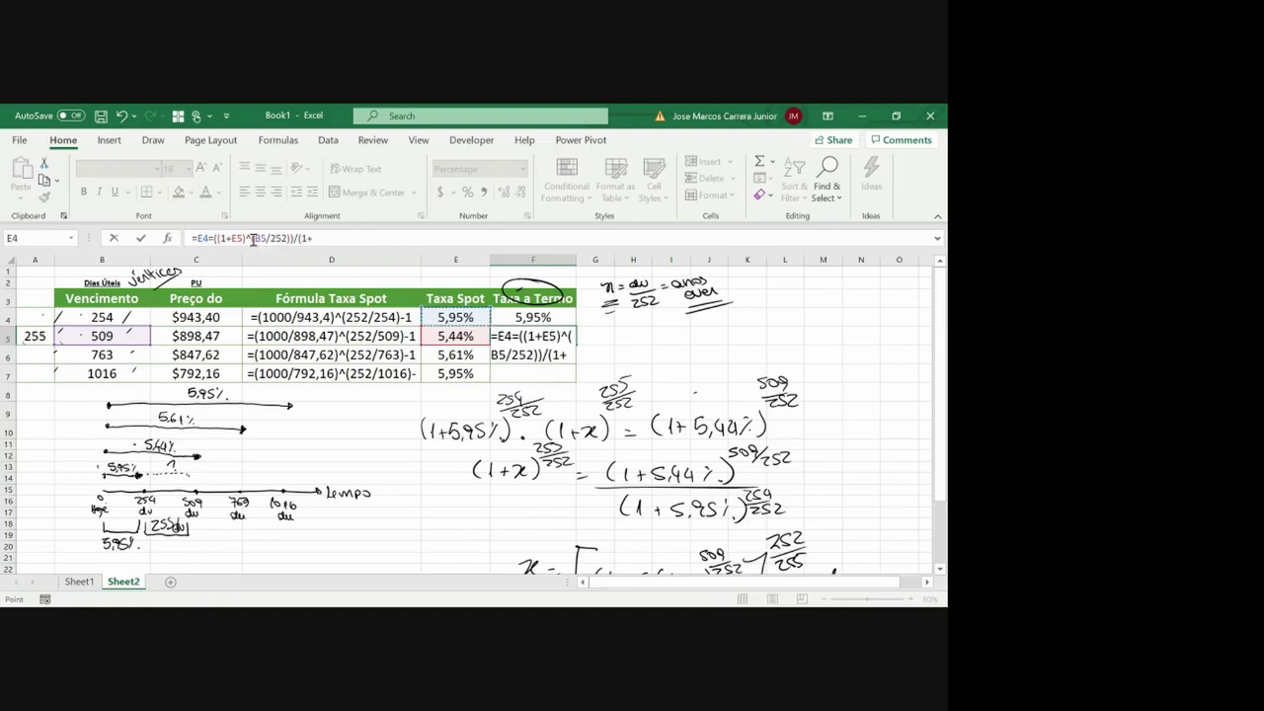
{"action": "key", "text": "BackSpace"}
{"action": "key", "text": "BackSpace"}
{"action": "key", "text": "BackSpace"}
{"action": "left_click", "coordinate": [316, 238]}
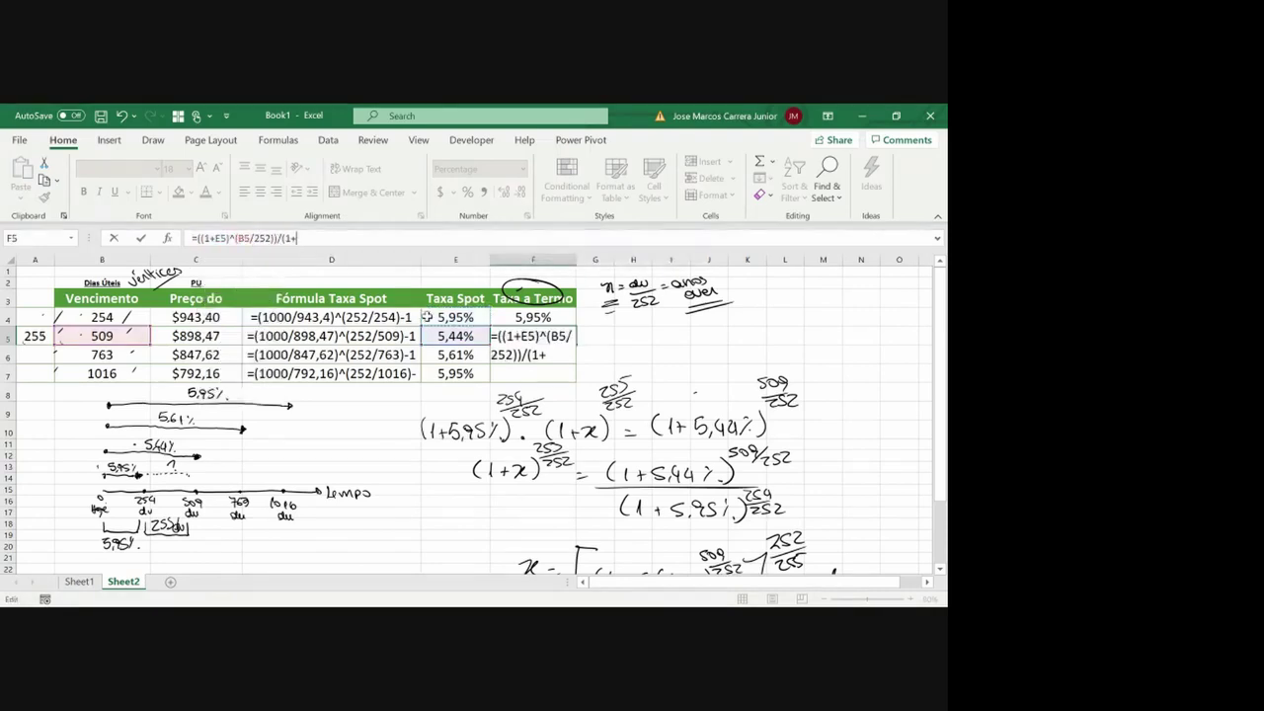
{"action": "left_click", "coordinate": [446, 317]}
{"action": "type", "text": ")"}
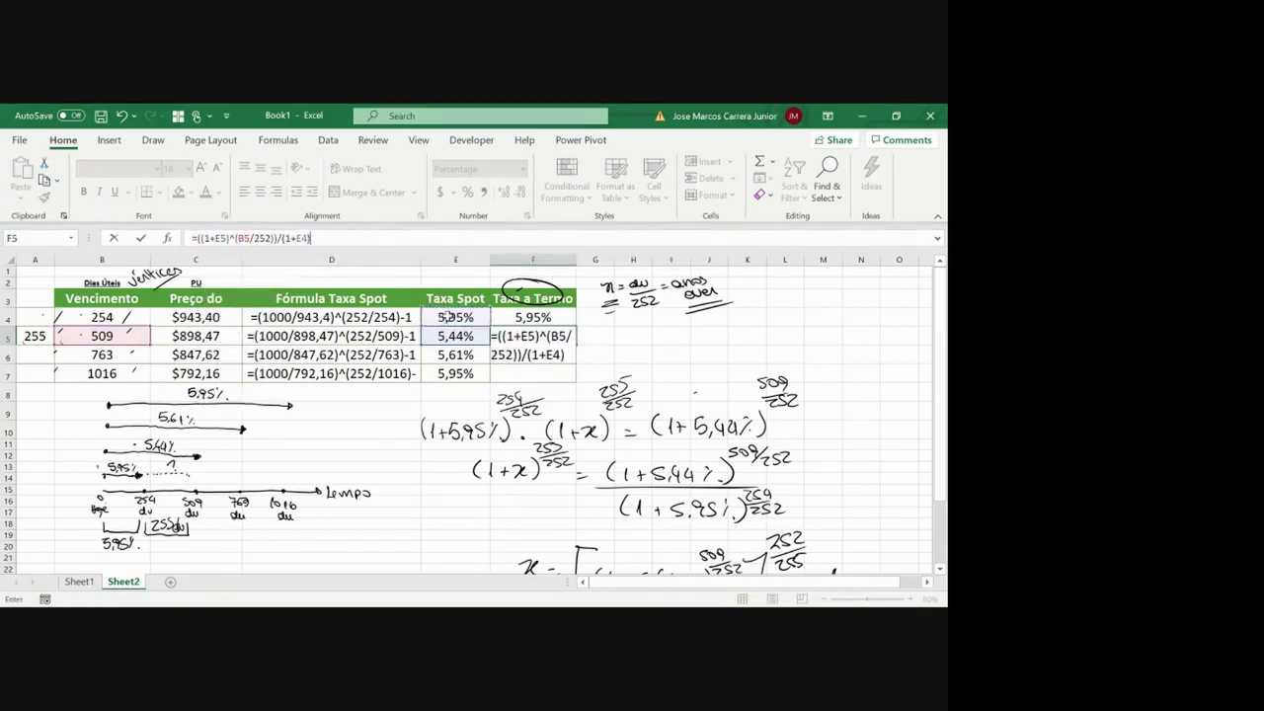
{"action": "type", "text": "^("}
{"action": "left_click", "coordinate": [115, 317]}
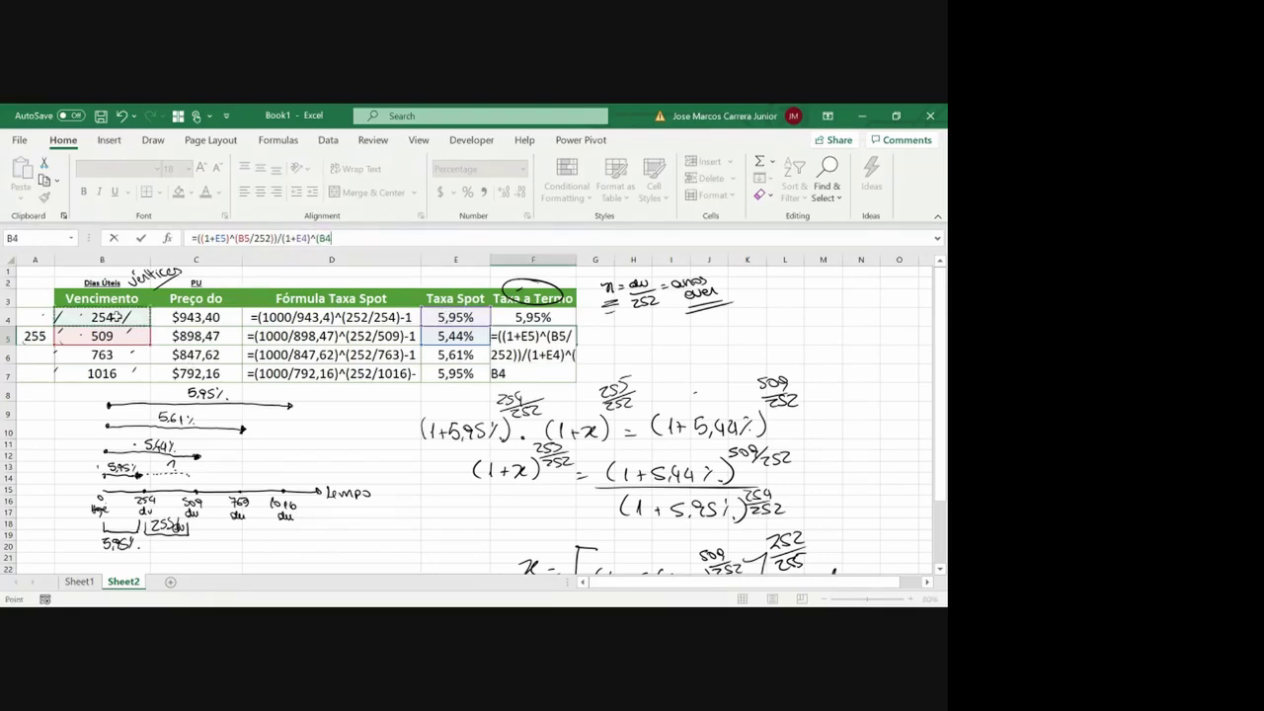
{"action": "type", "text": "/252))"}
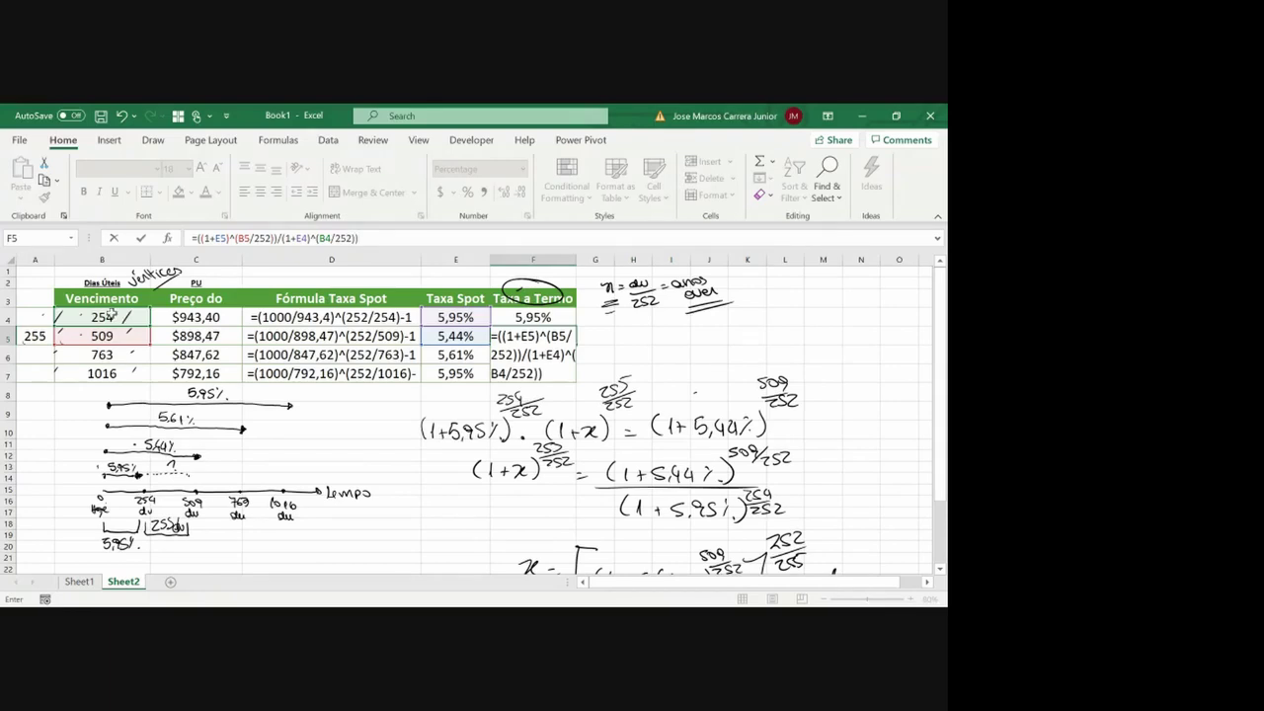
- Fix the parentheses and finish the F5 formula as =(((1+E5)^(B5/252))/((1+E4)^(B4/252)))^(252/A5)-1
{"action": "left_click", "coordinate": [281, 238]}
{"action": "type", "text": "/("}
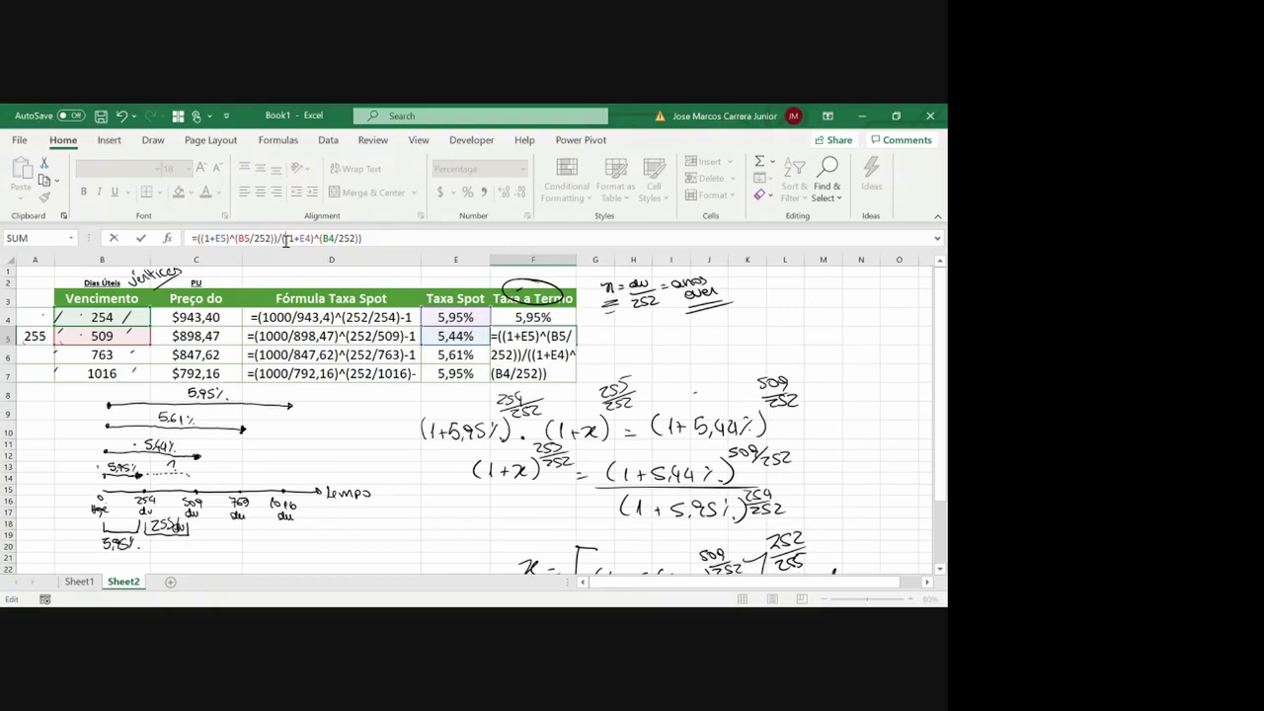
{"action": "left_click", "coordinate": [196, 238]}
{"action": "type", "text": "("}
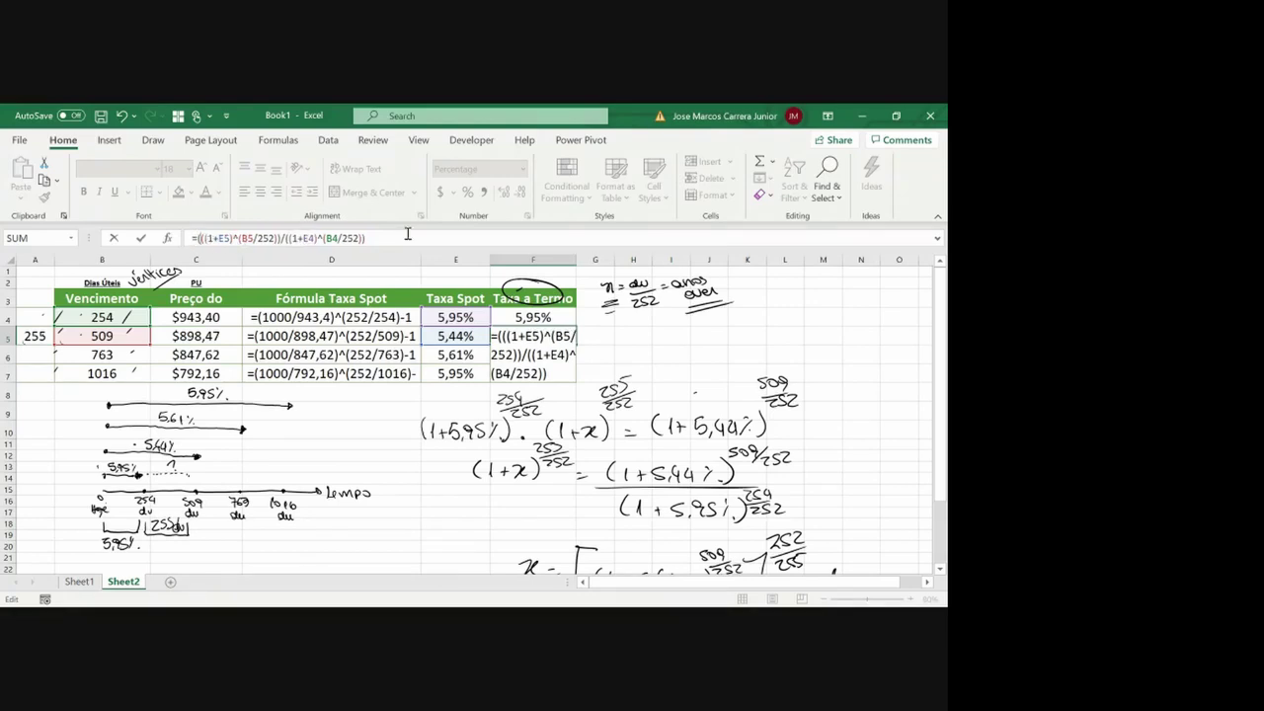
{"action": "left_click", "coordinate": [405, 238]}
{"action": "type", "text": ")^(252/"}
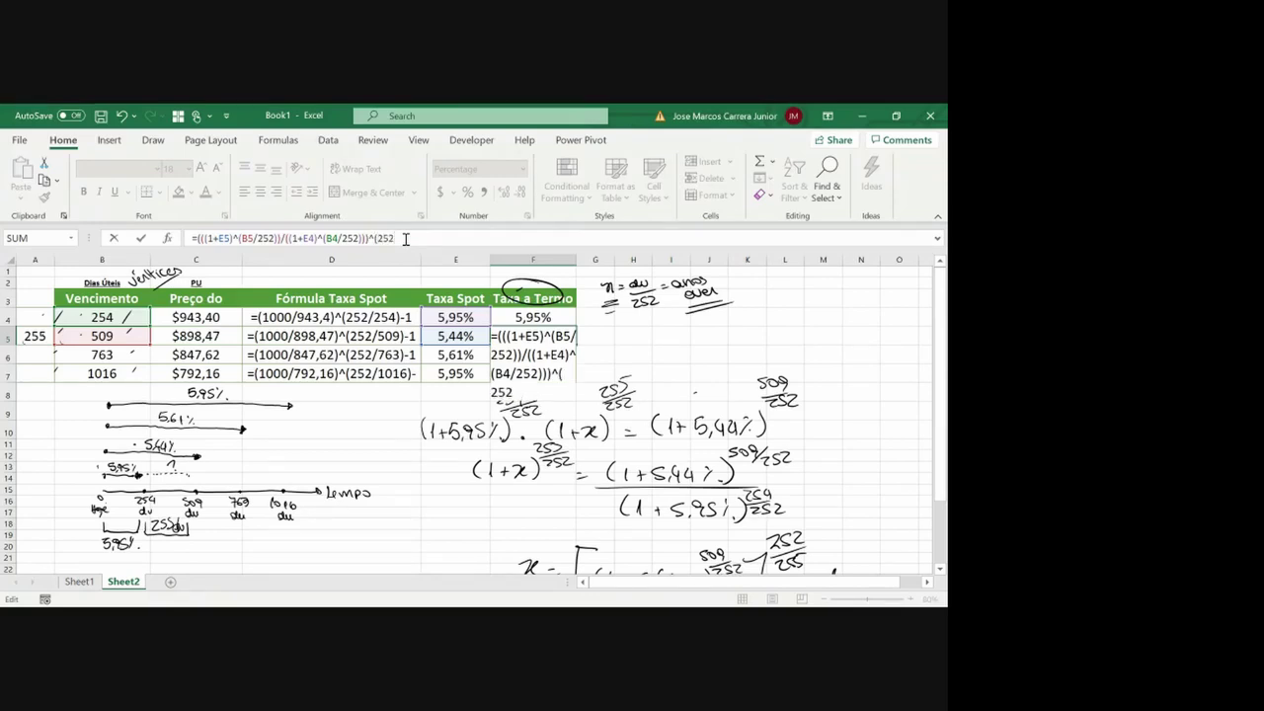
{"action": "left_click", "coordinate": [34, 337]}
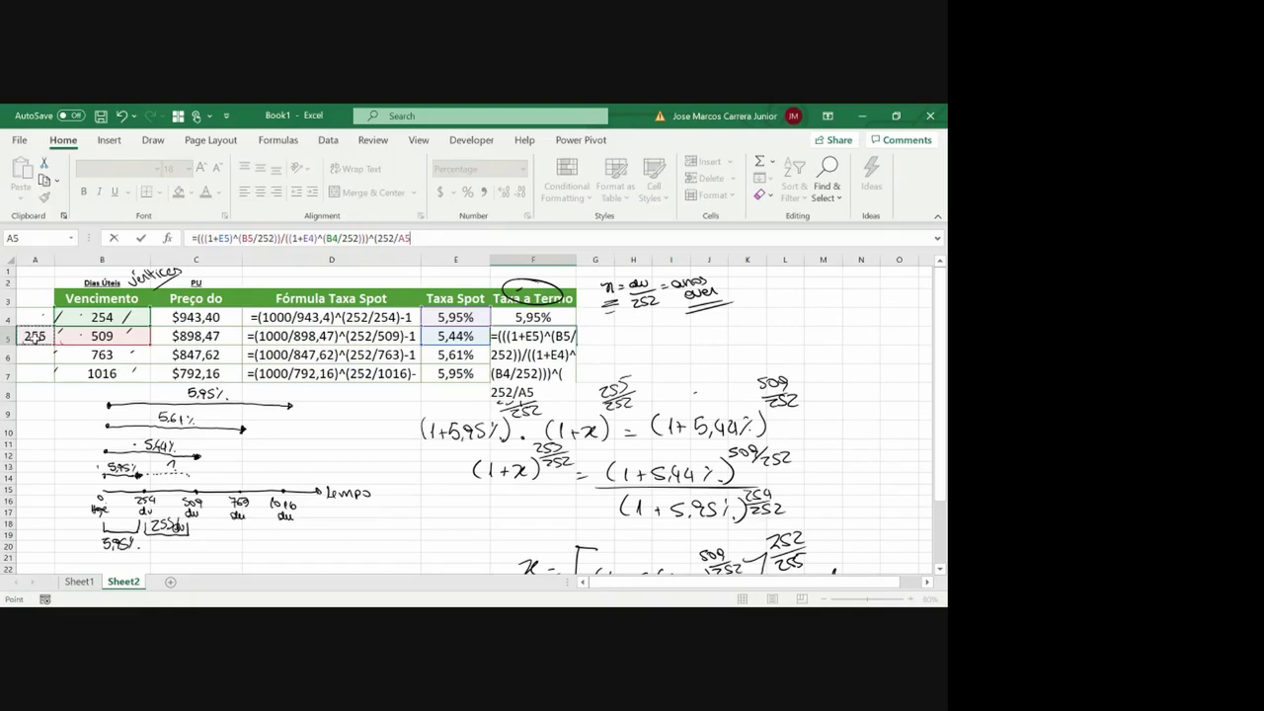
{"action": "type", "text": ")-1"}
{"action": "key", "text": "Return"}
{"action": "key", "text": "Up"}
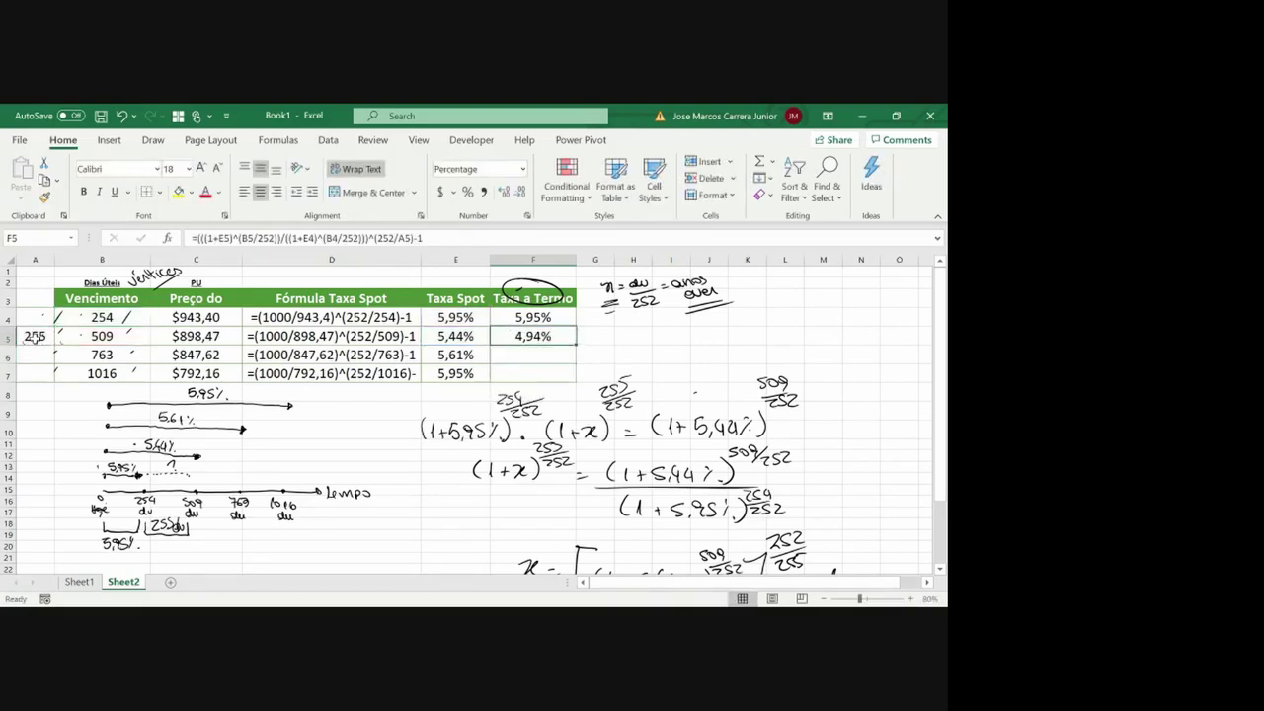
- Copy the F5 forward-rate formula into F6 and F7
{"action": "key", "text": "ctrl+c"}
{"action": "key", "text": "Down"}
{"action": "key", "text": "ctrl+v"}
{"action": "key", "text": "Down"}
{"action": "key", "text": "ctrl+v"}
{"action": "key", "text": "Up"}
{"action": "key", "text": "Up"}
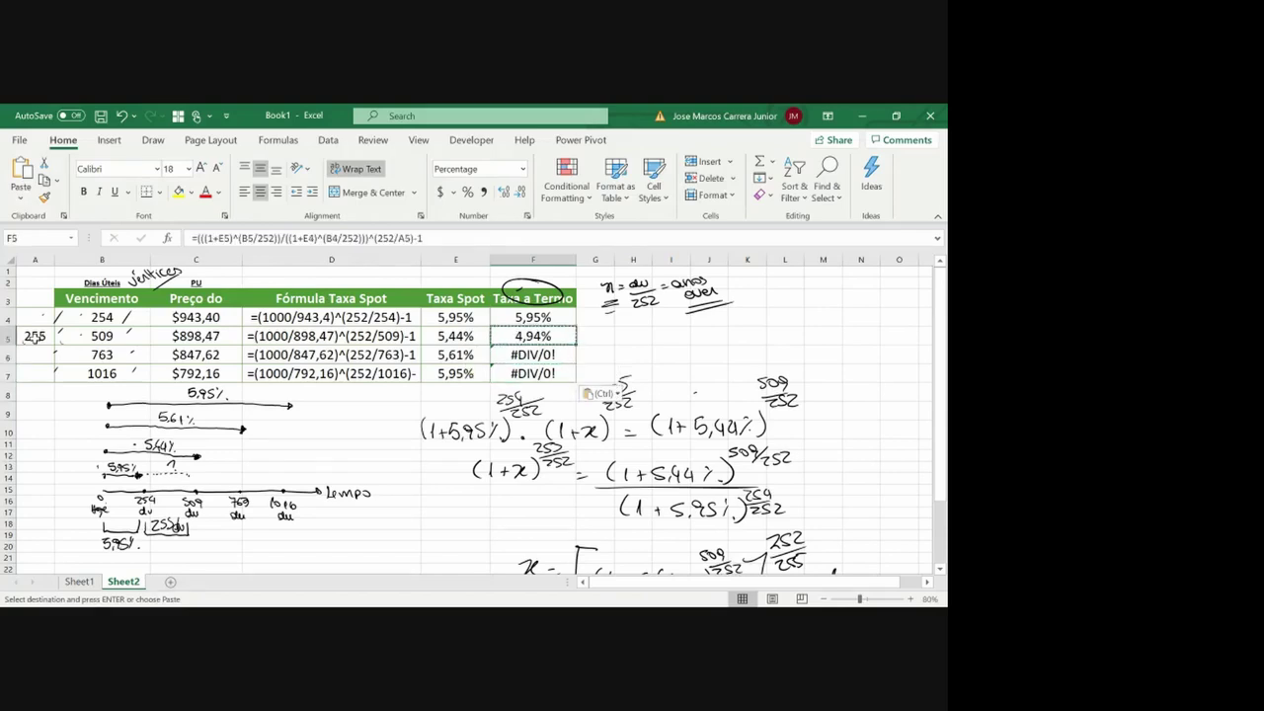
- Copy the day-difference formula from A5 into A6 and A7
{"action": "key", "text": "F2"}
{"action": "left_click", "coordinate": [34, 337]}
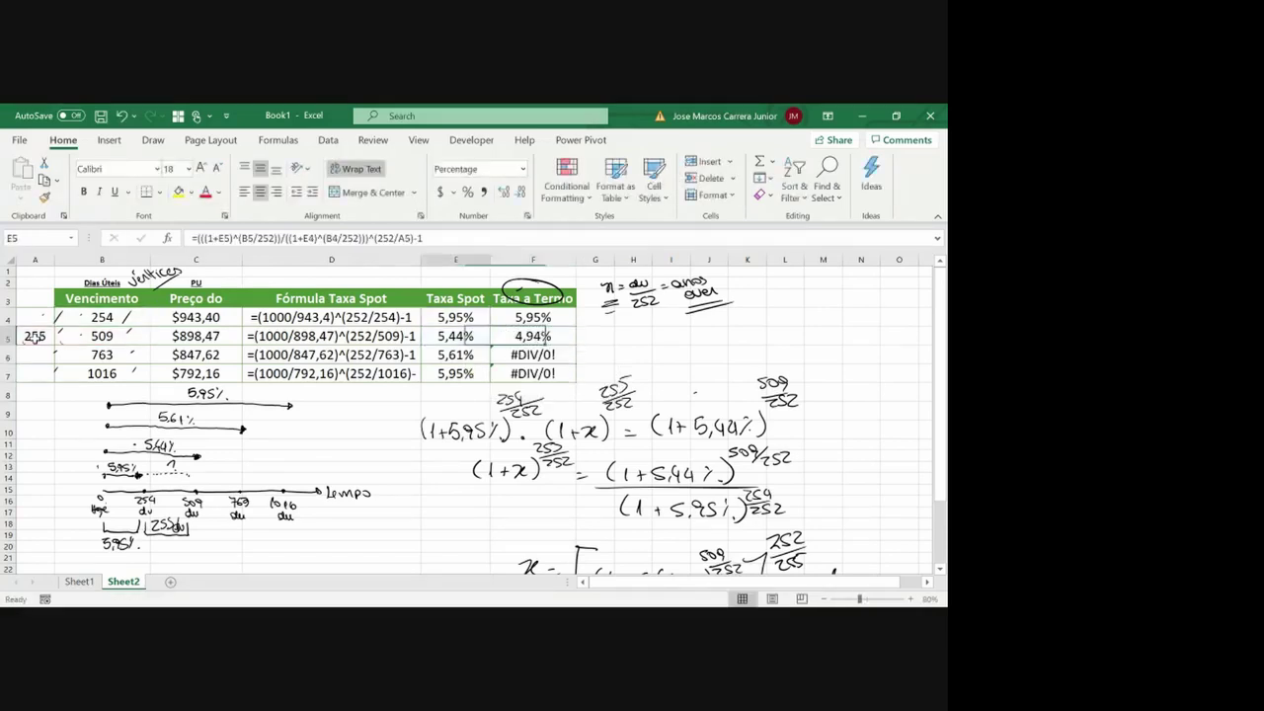
{"action": "key", "text": "ctrl+c"}
{"action": "key", "text": "Down"}
{"action": "key", "text": "ctrl+v"}
{"action": "key", "text": "Down"}
{"action": "key", "text": "ctrl+v"}
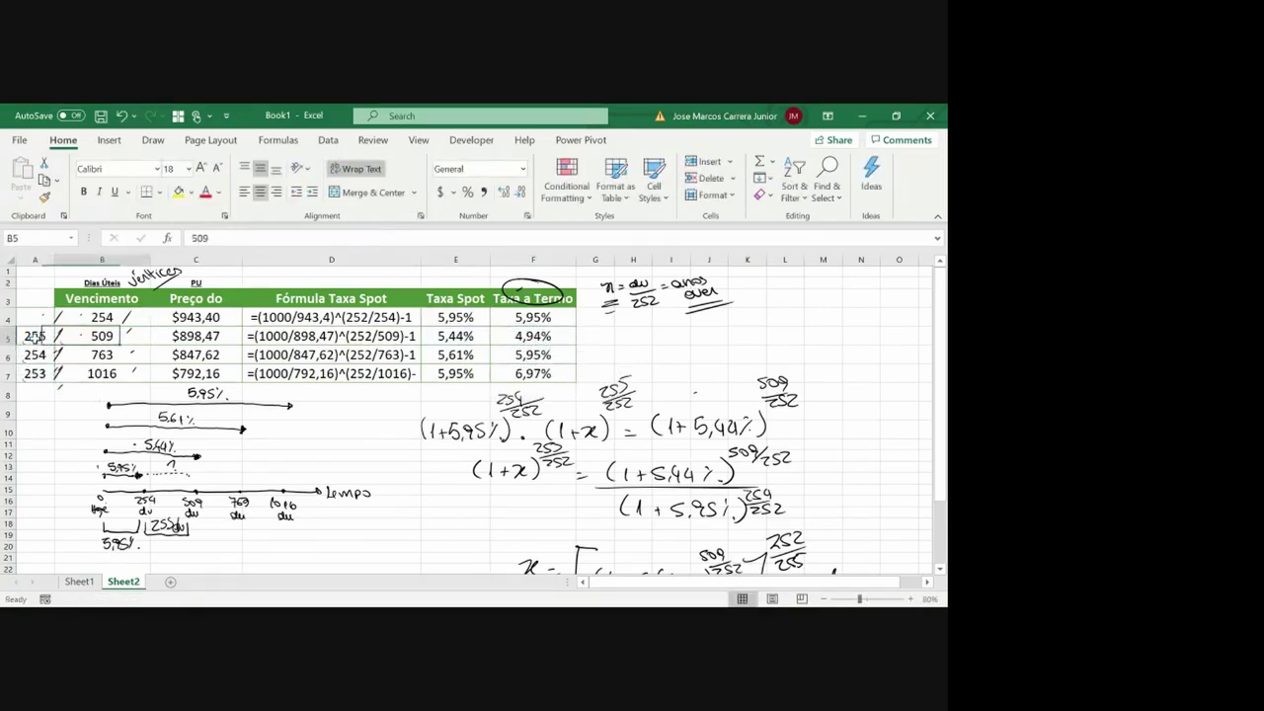
- Review the second-maturity forward-rate formula in cell F5
{"action": "key", "text": "Up"}
{"action": "key", "text": "Up"}
{"action": "key", "text": "Right"}
{"action": "key", "text": "Right"}
{"action": "key", "text": "Right"}
{"action": "key", "text": "Right"}
{"action": "key", "text": "Right"}
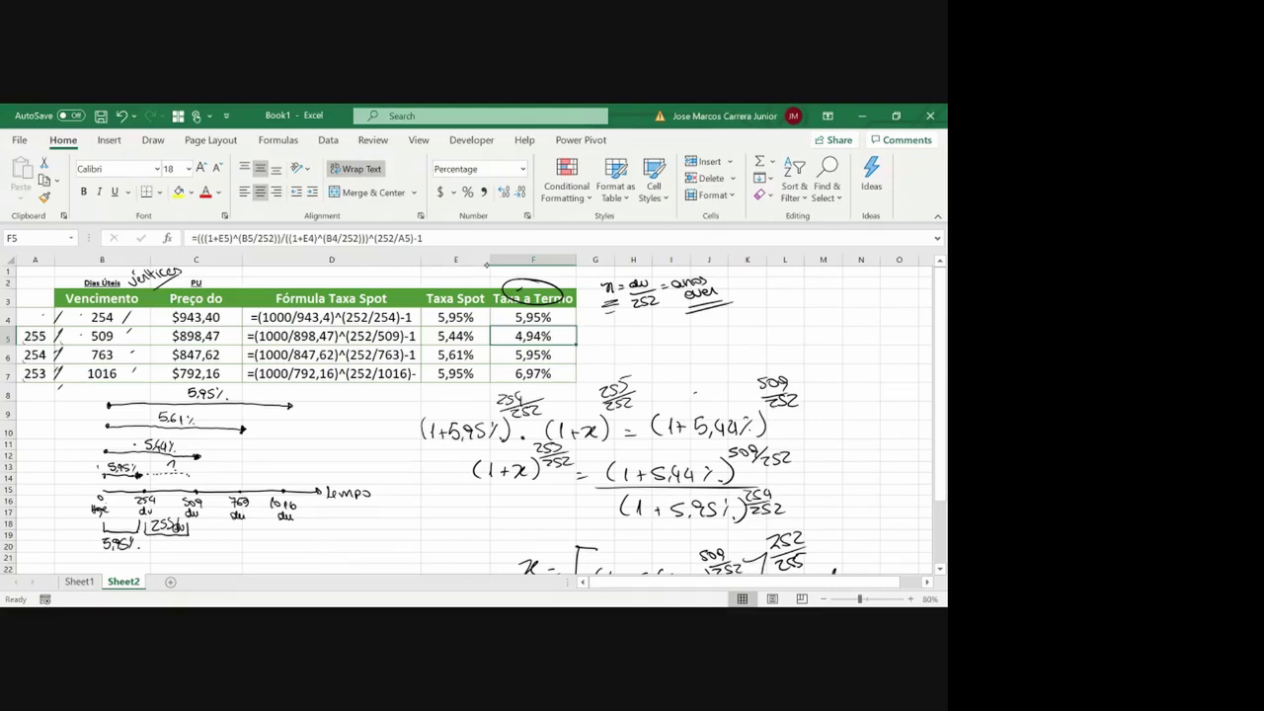
- Handwrite the note "5.44% = Spot Ano 2" in the blank area beside the rates table
{"action": "mouse_move", "coordinate": [809, 295]}
{"action": "left_mouse_down"}
{"action": "mouse_move", "coordinate": [796, 316]}
{"action": "mouse_move", "coordinate": [835, 300]}
{"action": "mouse_move", "coordinate": [837, 316]}
{"action": "left_mouse_up"}
{"action": "left_click", "coordinate": [931, 583]}
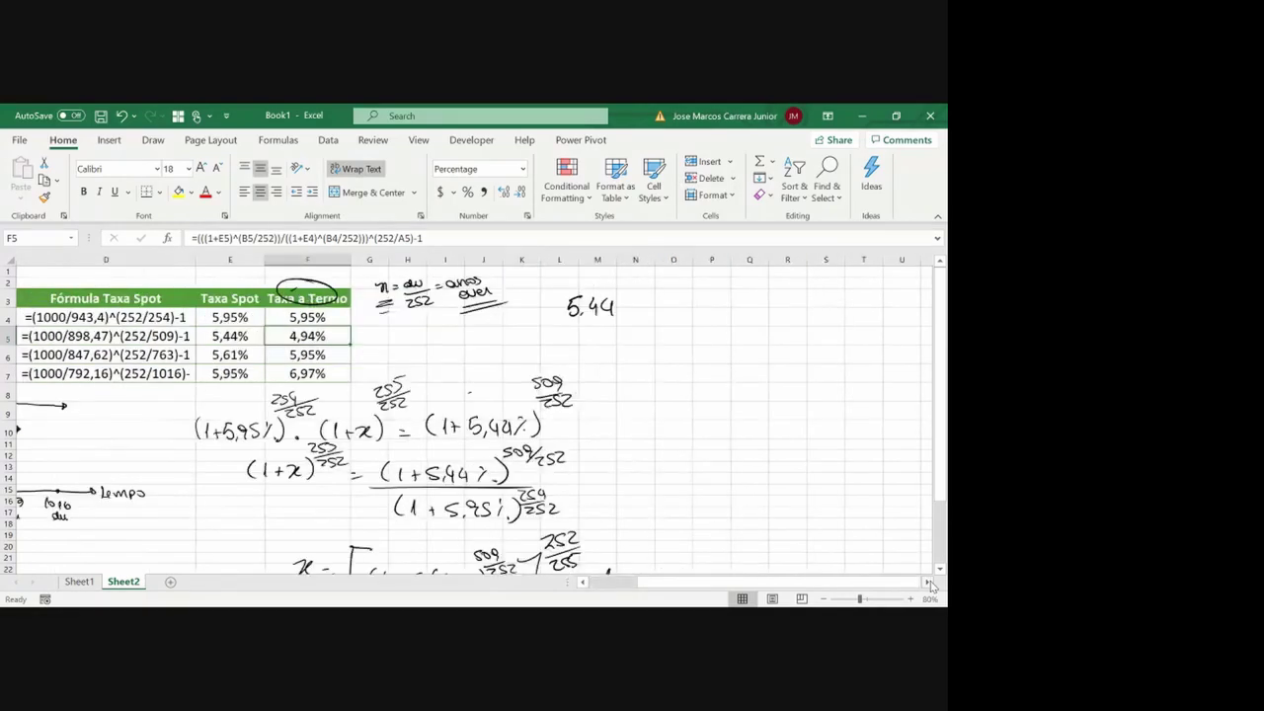
{"action": "mouse_move", "coordinate": [636, 296]}
{"action": "left_mouse_down"}
{"action": "mouse_move", "coordinate": [622, 316]}
{"action": "mouse_move", "coordinate": [625, 302]}
{"action": "left_mouse_up"}
{"action": "left_click_drag", "start_coordinate": [635, 311], "coordinate": [751, 314]}
{"action": "left_click_drag", "start_coordinate": [768, 308], "coordinate": [773, 310]}
{"action": "left_click_drag", "start_coordinate": [790, 298], "coordinate": [806, 312]}
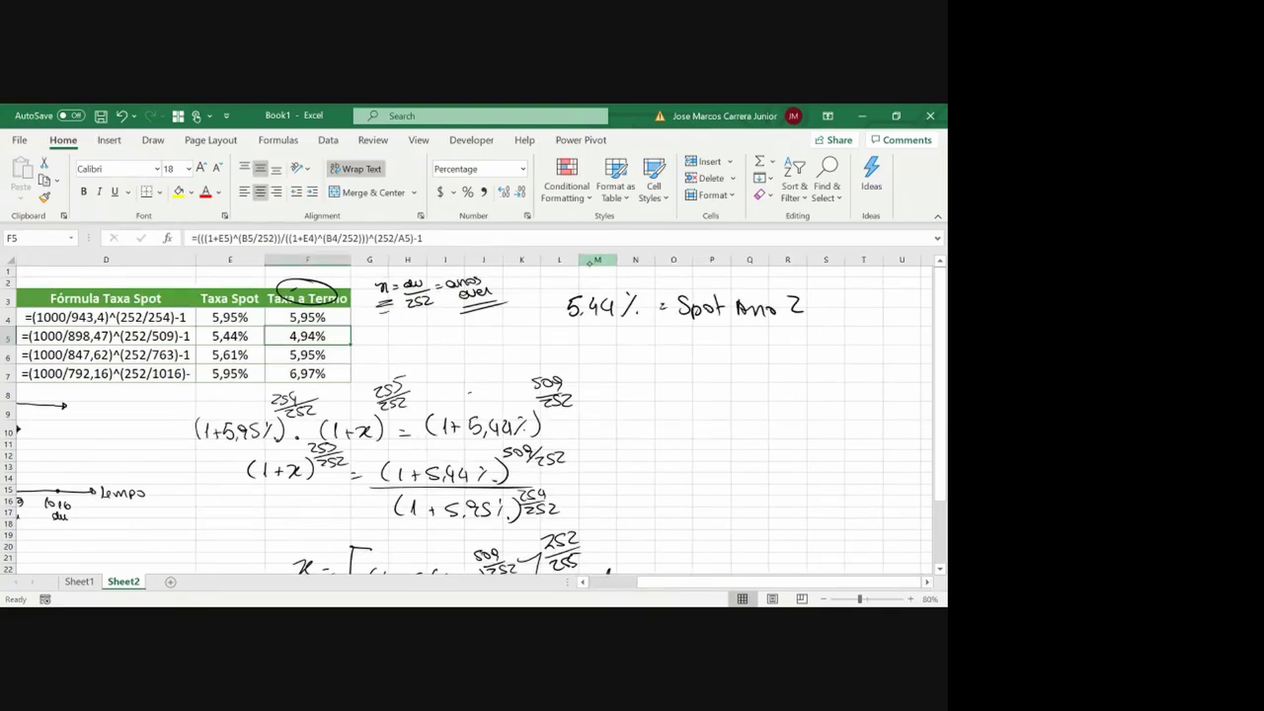
- Handwrite "Média ponderada pelos dias úteis" beneath the Spot Ano 2 note
{"action": "left_click_drag", "start_coordinate": [581, 341], "coordinate": [592, 335]}
{"action": "left_click_drag", "start_coordinate": [599, 353], "coordinate": [636, 341]}
{"action": "left_click_drag", "start_coordinate": [638, 352], "coordinate": [709, 346]}
{"action": "mouse_move", "coordinate": [711, 352]}
{"action": "left_mouse_down"}
{"action": "mouse_move", "coordinate": [733, 334]}
{"action": "mouse_move", "coordinate": [745, 345]}
{"action": "mouse_move", "coordinate": [797, 342]}
{"action": "mouse_move", "coordinate": [780, 332]}
{"action": "mouse_move", "coordinate": [862, 342]}
{"action": "left_mouse_up"}
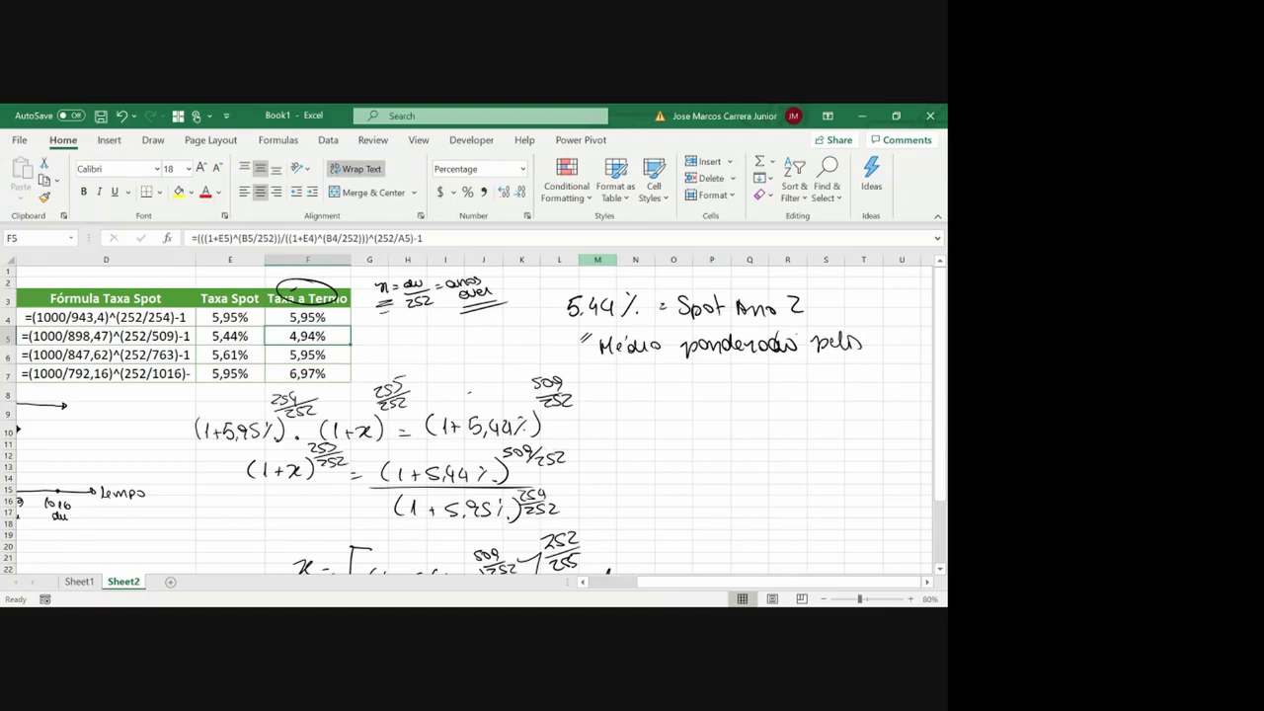
{"action": "mouse_move", "coordinate": [626, 376]}
{"action": "left_mouse_down"}
{"action": "mouse_move", "coordinate": [642, 364]}
{"action": "mouse_move", "coordinate": [735, 373]}
{"action": "mouse_move", "coordinate": [744, 388]}
{"action": "left_mouse_up"}
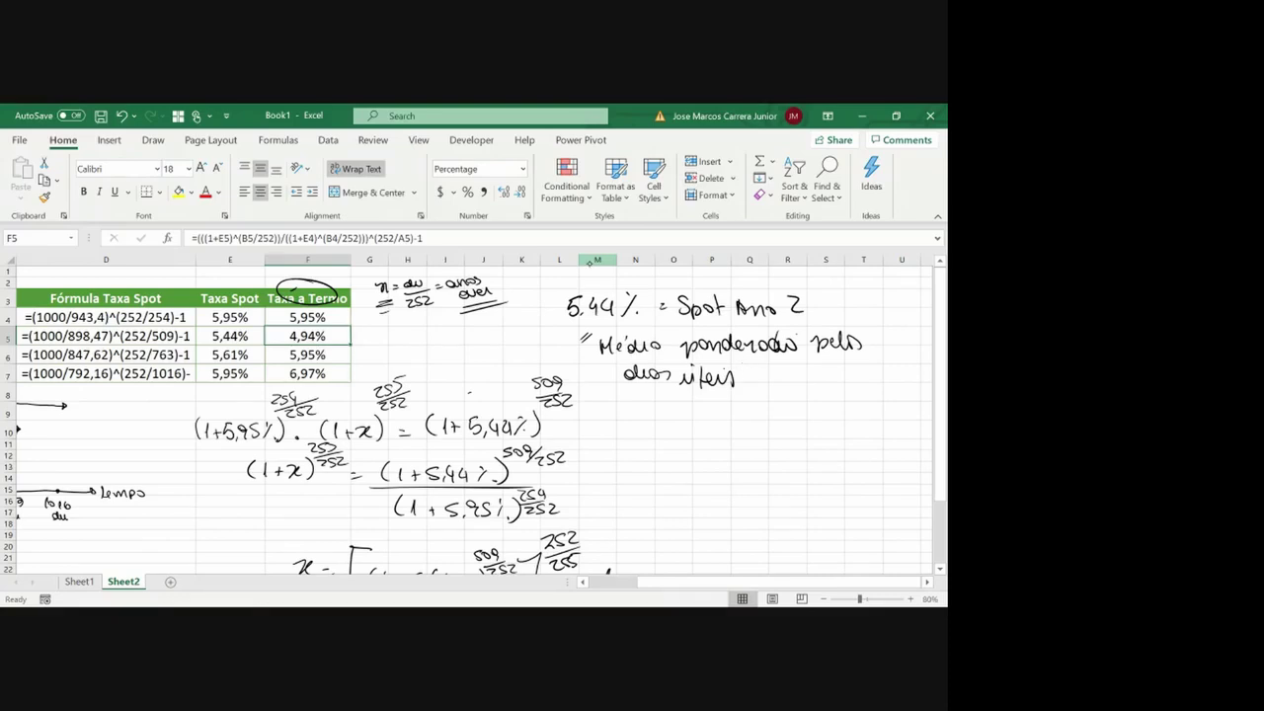
- Continue the handwritten note with "entre taxa a termo 1 e 2", closing the quotation mark after "úteis"
{"action": "mouse_move", "coordinate": [740, 356]}
{"action": "left_mouse_down"}
{"action": "mouse_move", "coordinate": [780, 383]}
{"action": "mouse_move", "coordinate": [828, 381]}
{"action": "left_mouse_up"}
{"action": "left_click_drag", "start_coordinate": [654, 395], "coordinate": [655, 416]}
{"action": "left_click_drag", "start_coordinate": [651, 409], "coordinate": [748, 421]}
{"action": "left_click_drag", "start_coordinate": [745, 409], "coordinate": [813, 419]}
{"action": "mouse_move", "coordinate": [842, 405]}
{"action": "left_mouse_down"}
{"action": "mouse_move", "coordinate": [841, 423]}
{"action": "mouse_move", "coordinate": [885, 419]}
{"action": "left_mouse_up"}
{"action": "mouse_move", "coordinate": [688, 439]}
{"action": "left_mouse_down"}
{"action": "mouse_move", "coordinate": [707, 450]}
{"action": "mouse_move", "coordinate": [660, 492]}
{"action": "mouse_move", "coordinate": [699, 494]}
{"action": "left_mouse_up"}
- Handwrite the average equation 5,44 = (5,95 + 4,94)/2 below the note and compare it with the rates table
{"action": "left_click", "coordinate": [713, 483]}
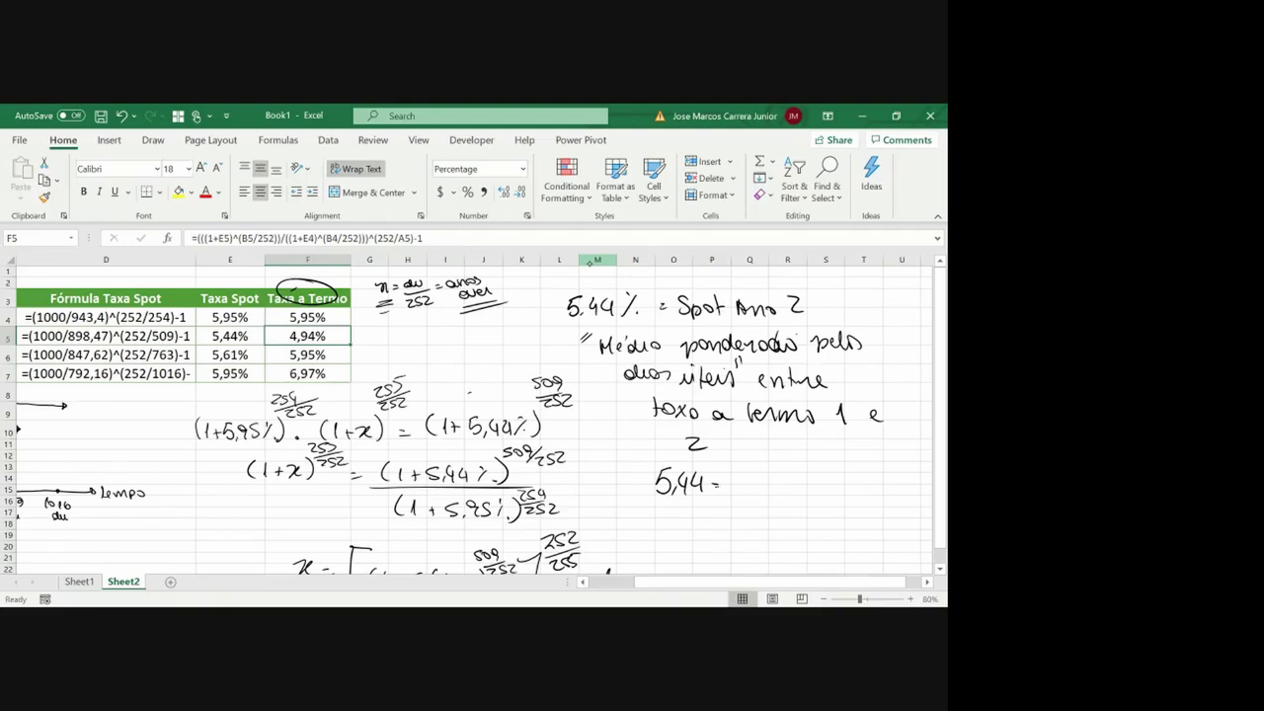
{"action": "mouse_move", "coordinate": [763, 468]}
{"action": "left_mouse_down"}
{"action": "mouse_move", "coordinate": [753, 491]}
{"action": "mouse_move", "coordinate": [813, 490]}
{"action": "left_mouse_up"}
{"action": "left_click_drag", "start_coordinate": [808, 482], "coordinate": [837, 478]}
{"action": "mouse_move", "coordinate": [836, 472]}
{"action": "left_mouse_down"}
{"action": "mouse_move", "coordinate": [835, 486]}
{"action": "mouse_move", "coordinate": [863, 486]}
{"action": "left_mouse_up"}
{"action": "mouse_move", "coordinate": [770, 498]}
{"action": "left_mouse_down"}
{"action": "mouse_move", "coordinate": [848, 497]}
{"action": "mouse_move", "coordinate": [820, 523]}
{"action": "left_mouse_up"}
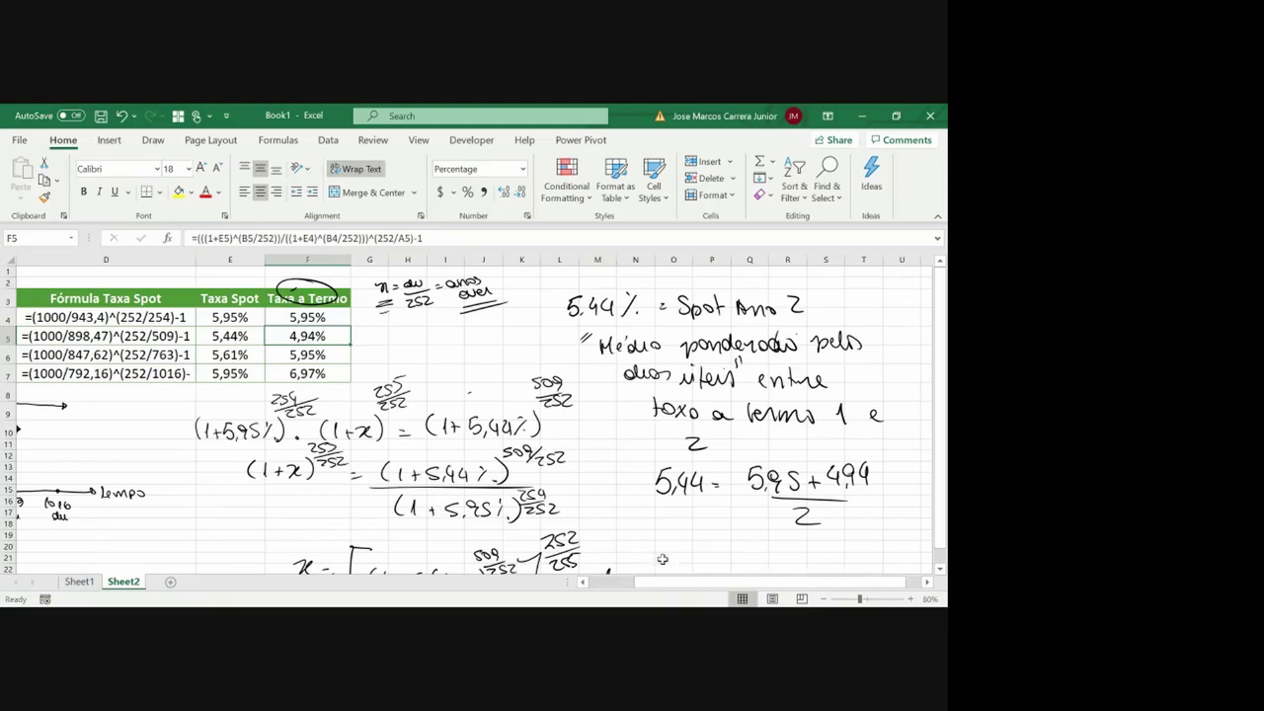
{"action": "left_click_drag", "start_coordinate": [657, 582], "coordinate": [614, 599]}
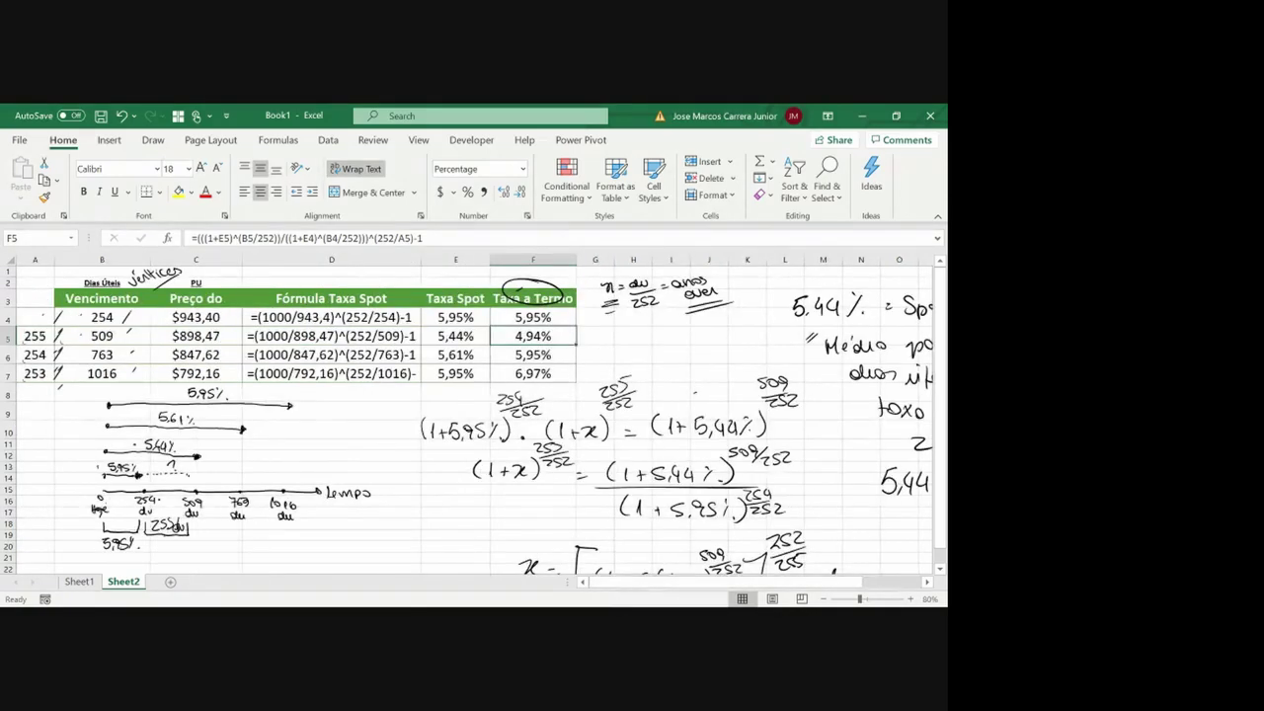
{"action": "left_click_drag", "start_coordinate": [834, 582], "coordinate": [898, 580]}
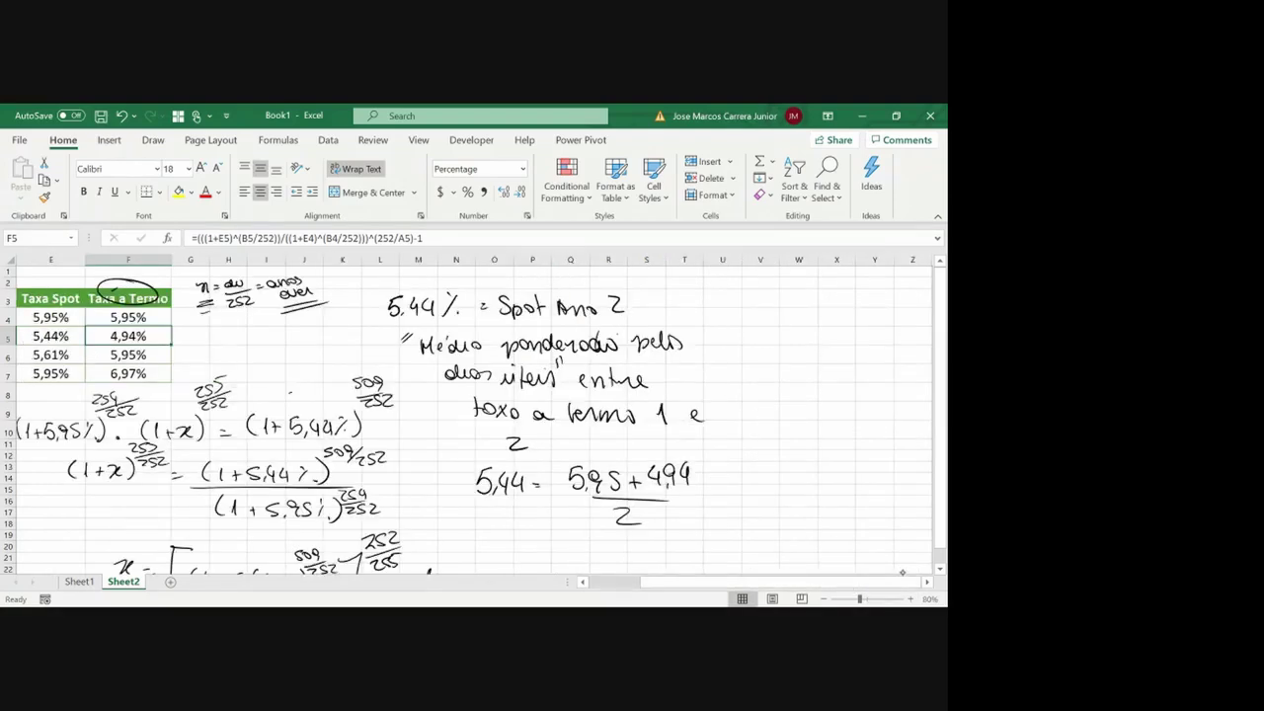
{"action": "mouse_move", "coordinate": [599, 513]}
{"action": "left_mouse_down"}
{"action": "mouse_move", "coordinate": [519, 507]}
{"action": "mouse_move", "coordinate": [532, 502]}
{"action": "mouse_move", "coordinate": [529, 514]}
{"action": "left_mouse_up"}
{"action": "left_click_drag", "start_coordinate": [819, 581], "coordinate": [612, 581]}
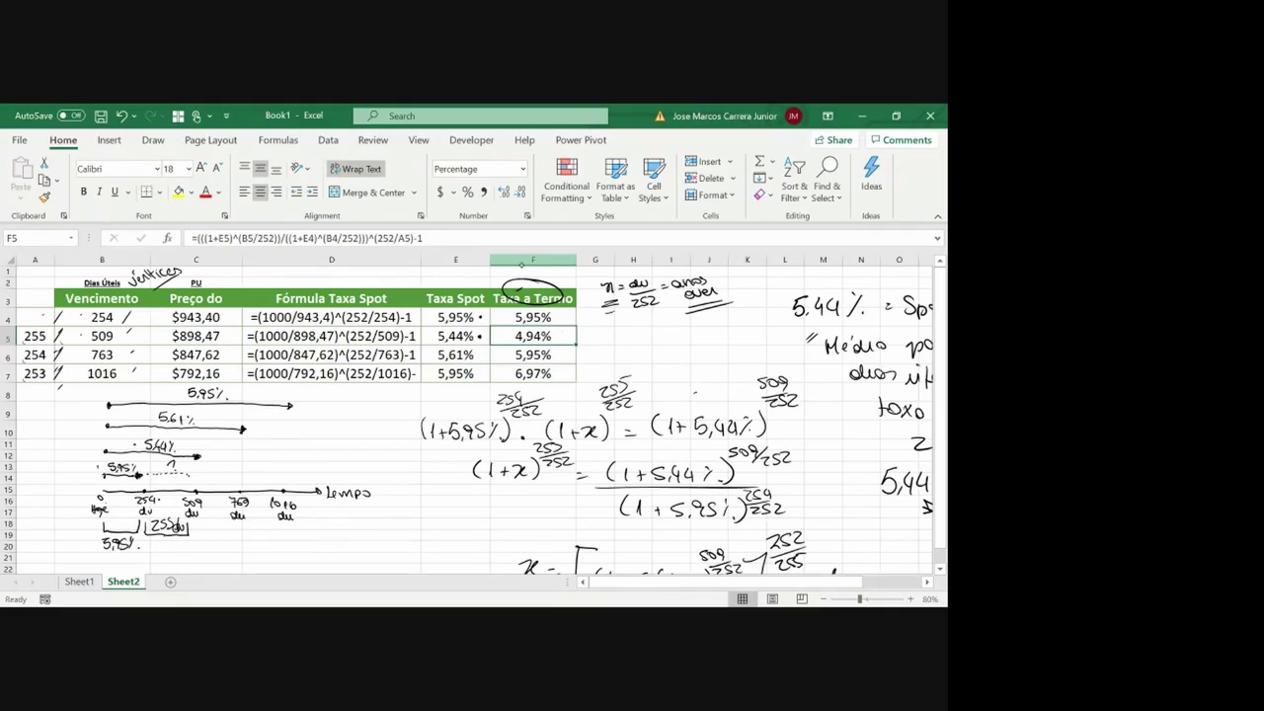
- Replace the timeline's 255 du label with 4,94%, and add a question mark and a bracket labelled 5,95% for the third period
{"action": "mouse_move", "coordinate": [167, 523]}
{"action": "left_mouse_down"}
{"action": "mouse_move", "coordinate": [155, 525]}
{"action": "mouse_move", "coordinate": [177, 525]}
{"action": "left_mouse_up"}
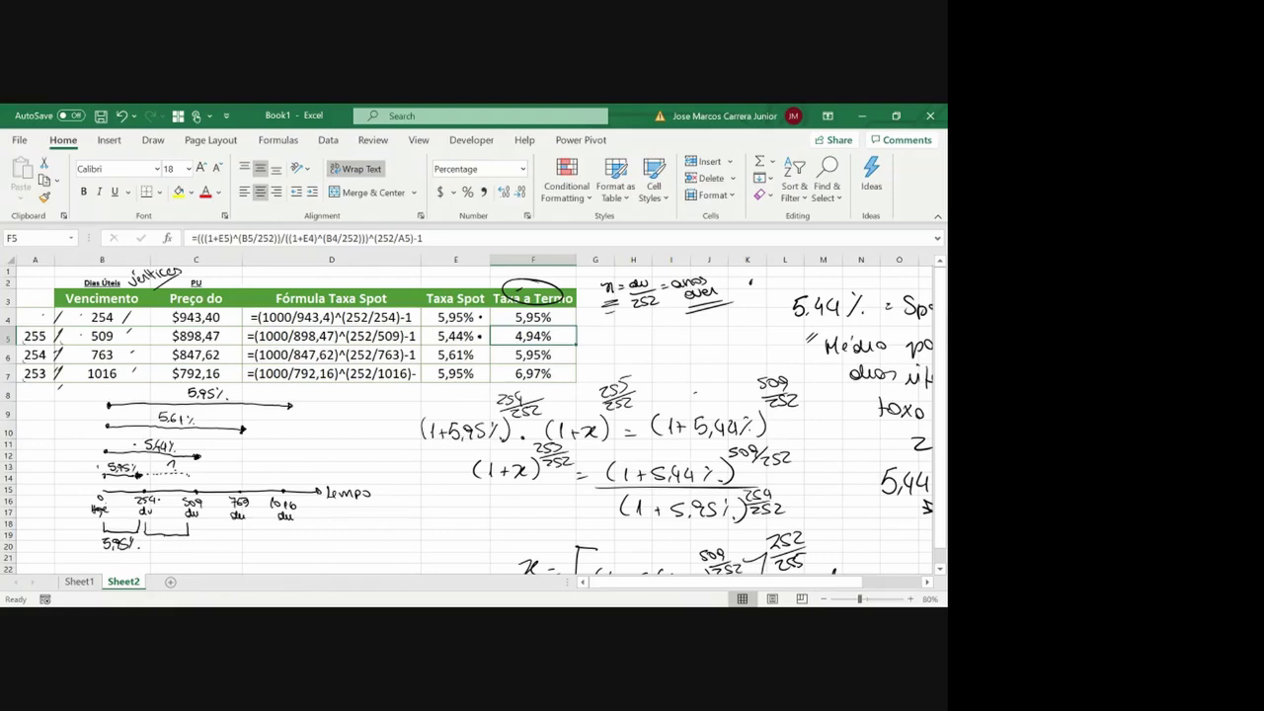
{"action": "left_click_drag", "start_coordinate": [149, 542], "coordinate": [181, 547]}
{"action": "left_click_drag", "start_coordinate": [188, 552], "coordinate": [236, 523]}
{"action": "left_click_drag", "start_coordinate": [218, 441], "coordinate": [223, 448]}
{"action": "left_click", "coordinate": [223, 451]}
{"action": "left_click_drag", "start_coordinate": [203, 541], "coordinate": [241, 553]}
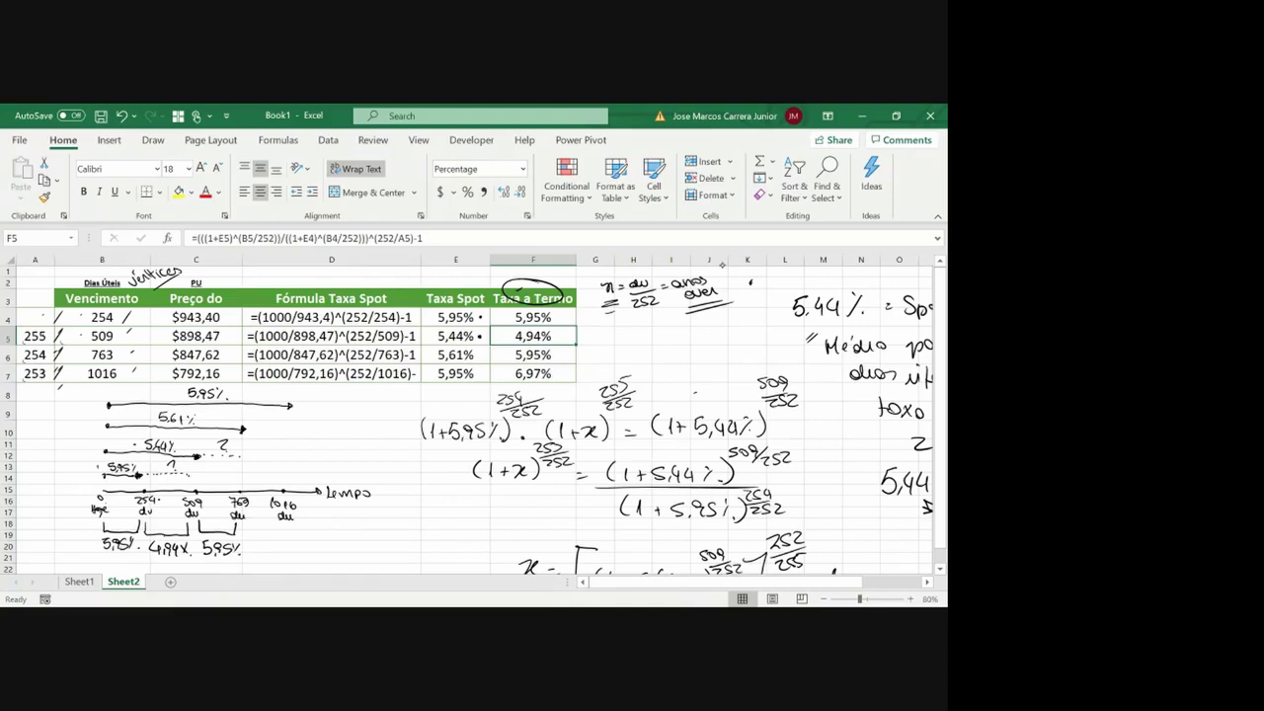
- Tick the forward rates in column F and mark the timeline's fourth period with a question mark and a bracket labelled 6,97%
{"action": "mouse_move", "coordinate": [561, 333]}
{"action": "left_mouse_down"}
{"action": "mouse_move", "coordinate": [578, 329]}
{"action": "mouse_move", "coordinate": [567, 318]}
{"action": "mouse_move", "coordinate": [582, 306]}
{"action": "mouse_move", "coordinate": [582, 345]}
{"action": "left_mouse_up"}
{"action": "left_click_drag", "start_coordinate": [264, 414], "coordinate": [269, 424]}
{"action": "left_click_drag", "start_coordinate": [560, 374], "coordinate": [591, 366]}
{"action": "mouse_move", "coordinate": [261, 539]}
{"action": "left_mouse_down"}
{"action": "mouse_move", "coordinate": [257, 554]}
{"action": "mouse_move", "coordinate": [298, 553]}
{"action": "left_mouse_up"}
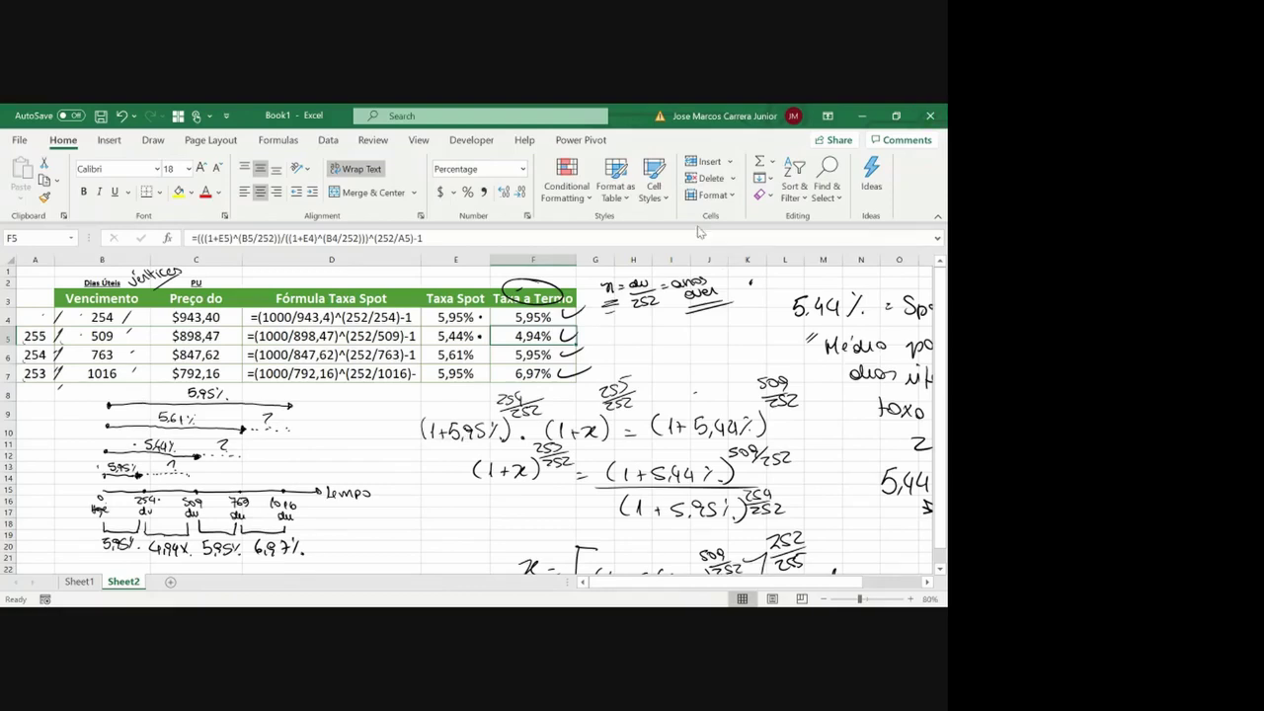
- Delete the ink circle on the Taxa a Termo header and the ticks beside its rates, and circle the PU label
{"action": "left_click", "coordinate": [559, 298]}
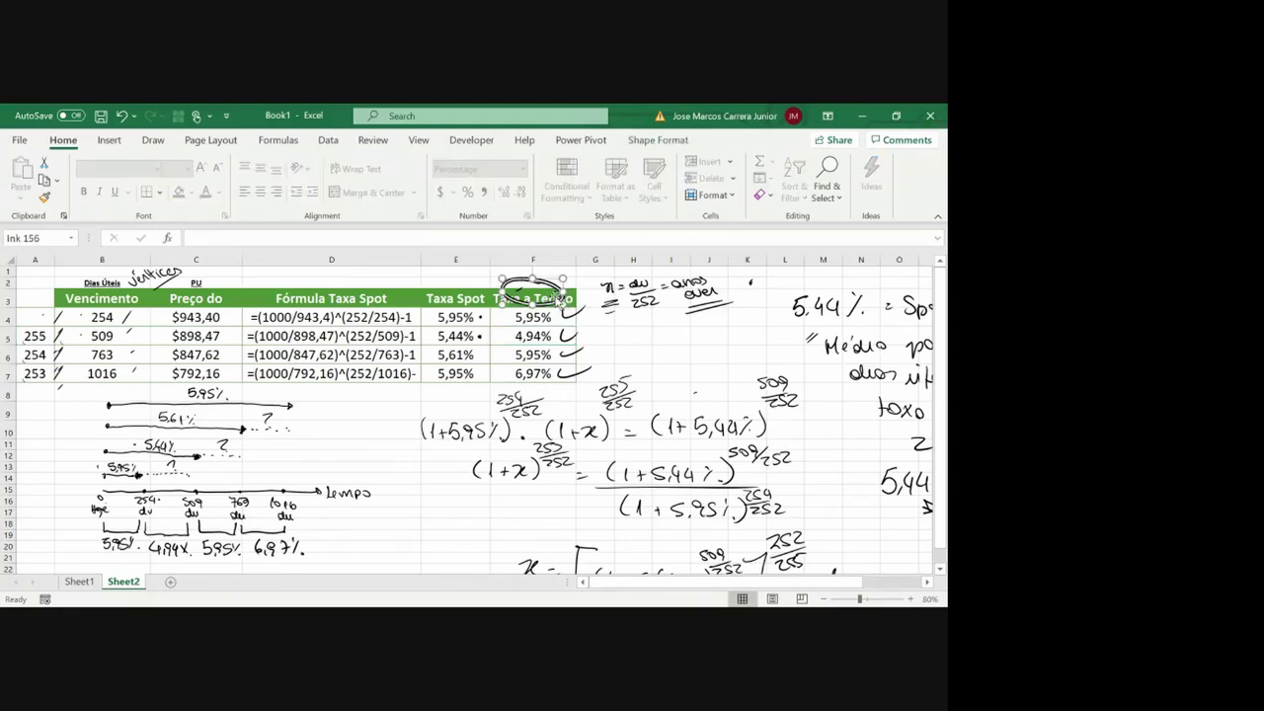
{"action": "key", "text": "Delete"}
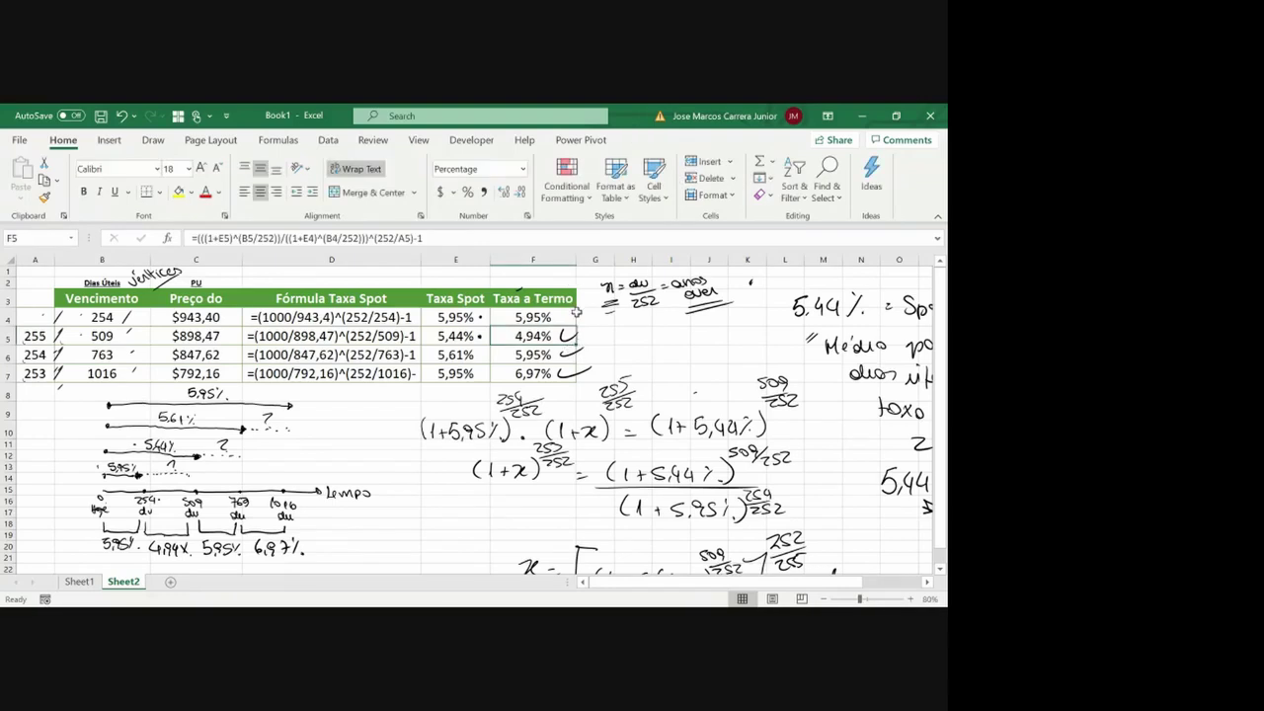
{"action": "left_click", "coordinate": [571, 337]}
{"action": "key", "text": "Delete"}
{"action": "left_click", "coordinate": [576, 352]}
{"action": "key", "text": "Delete"}
{"action": "left_click", "coordinate": [580, 370]}
{"action": "key", "text": "Delete"}
{"action": "left_click_drag", "start_coordinate": [205, 277], "coordinate": [188, 278]}
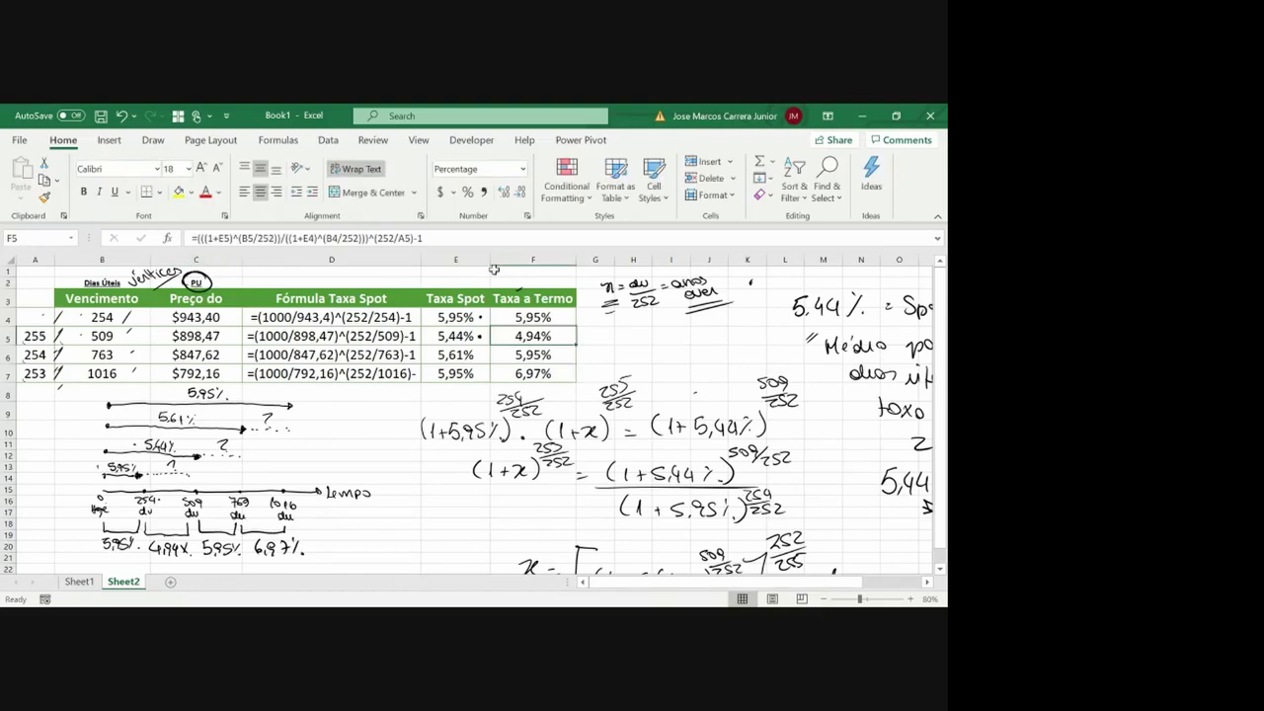
- Insert a new column G with a copy of the Taxa a Termo table column and clear G4:G7
{"action": "left_click", "coordinate": [597, 259]}
{"action": "key", "text": "ctrl+z"}
{"action": "key", "text": "ctrl+z"}
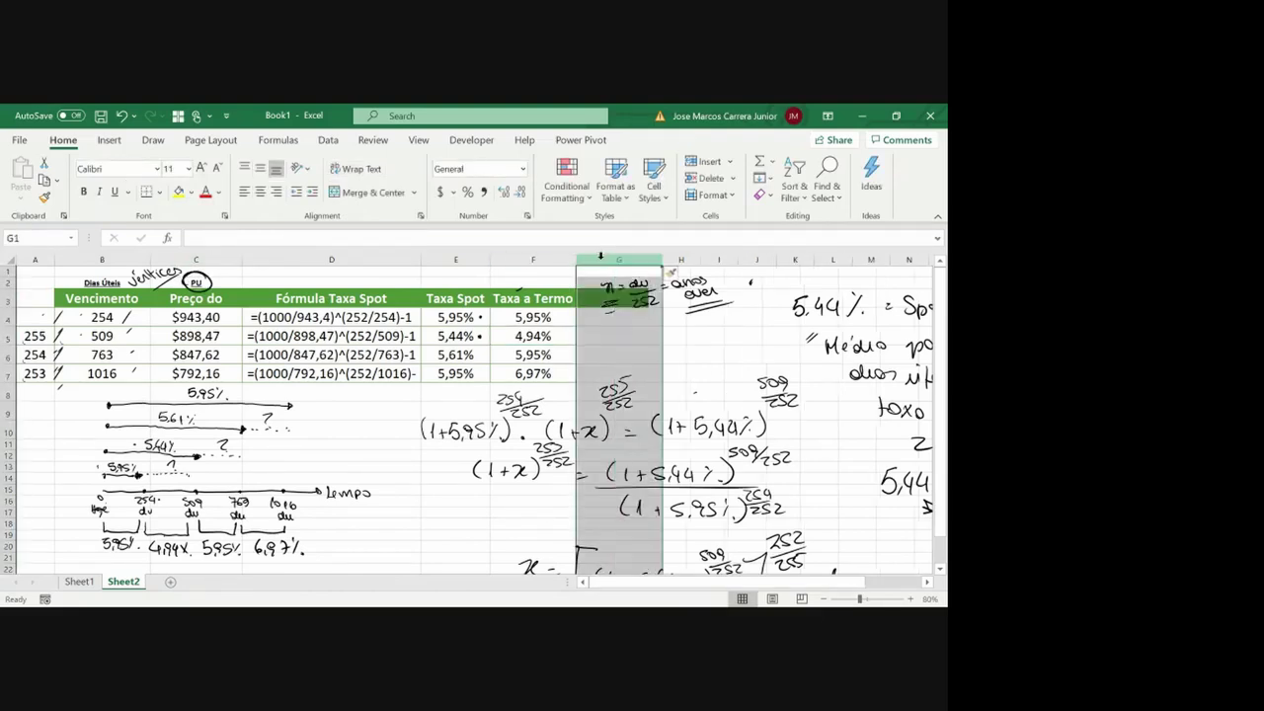
{"action": "key", "text": "ctrl+z"}
{"action": "key", "text": "ctrl+z"}
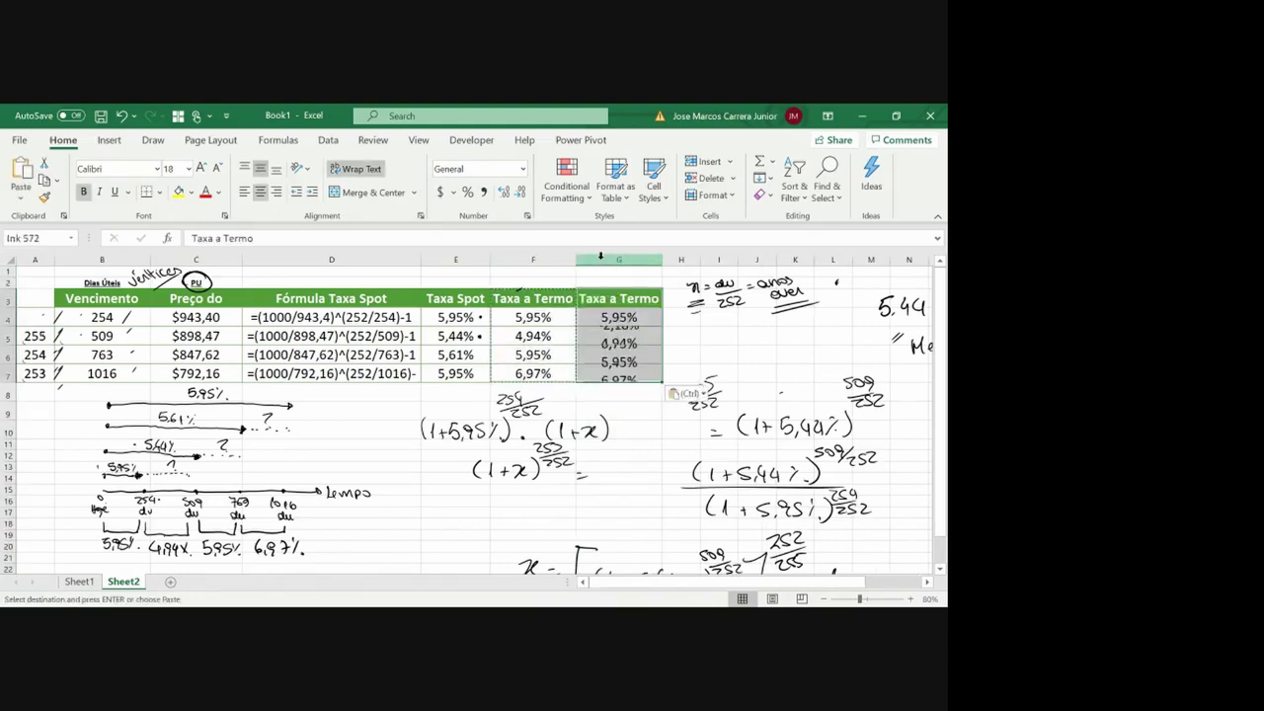
{"action": "key", "text": "ctrl+z"}
{"action": "key", "text": "ctrl+z"}
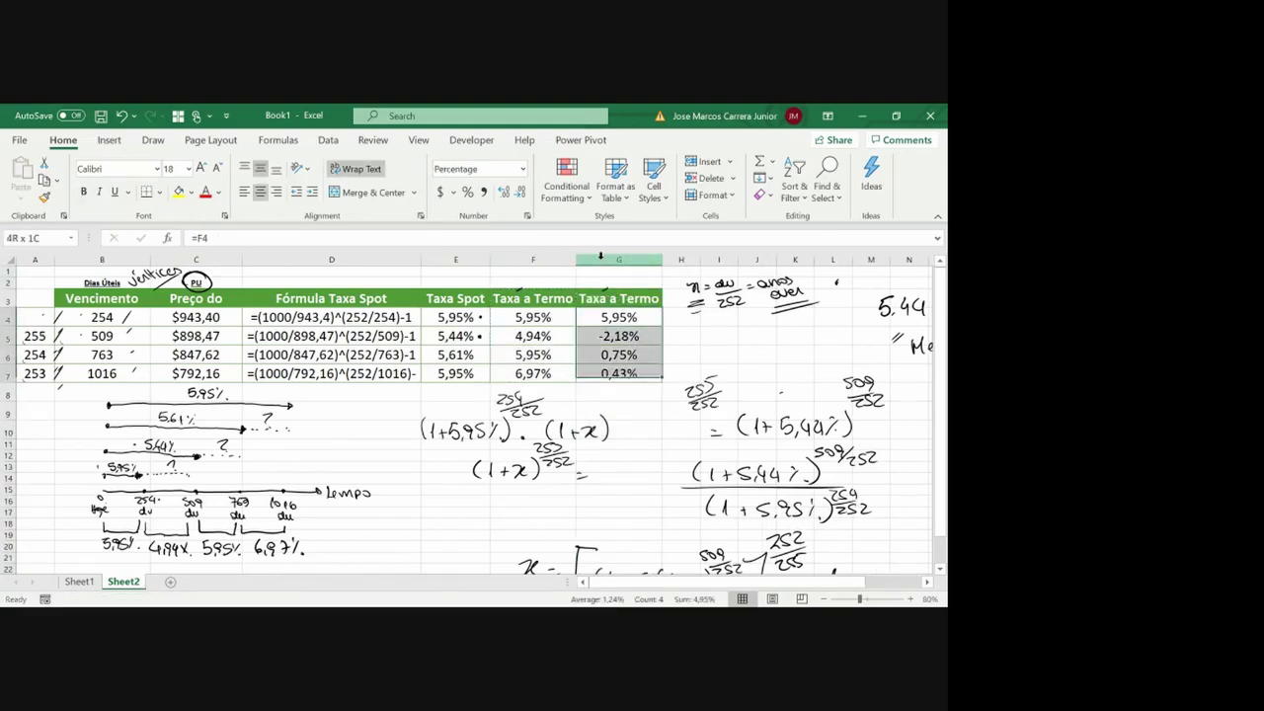
{"action": "key", "text": "ctrl+z"}
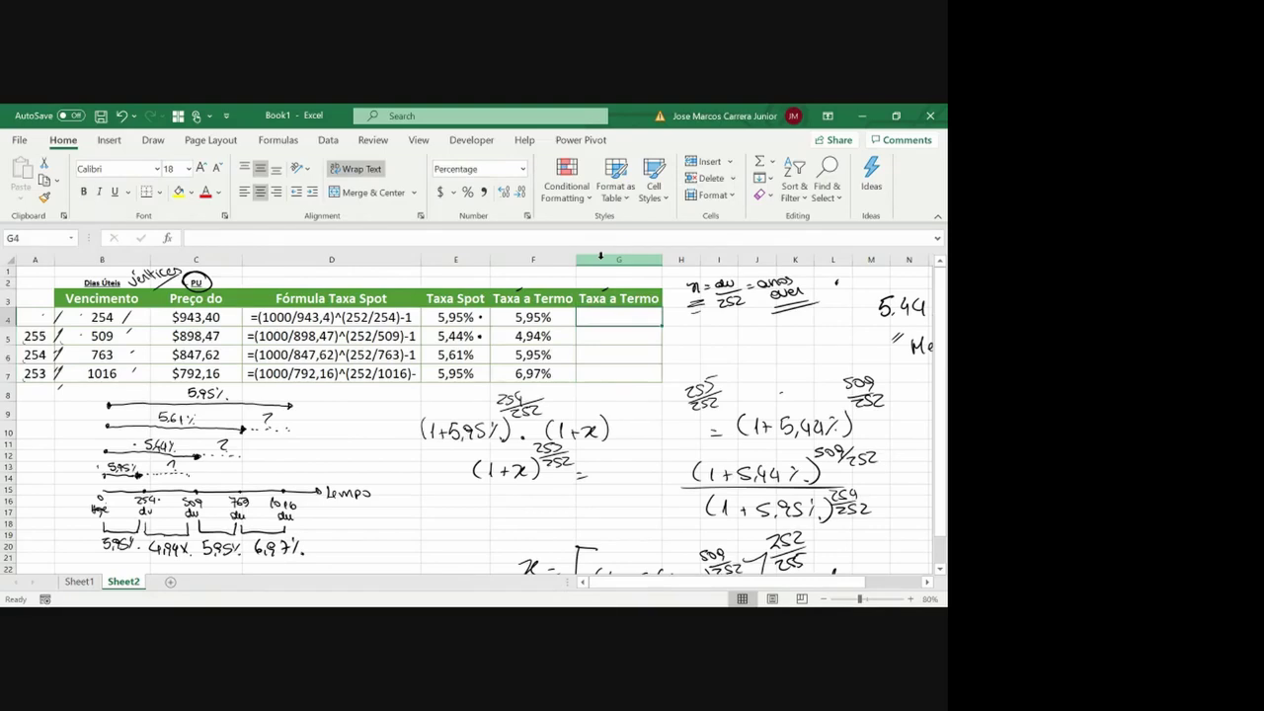
- Set G4 to =F4 and handwrite circled labels FV beside the price in C4 and PV beside the price in C5
{"action": "type", "text": "=F4"}
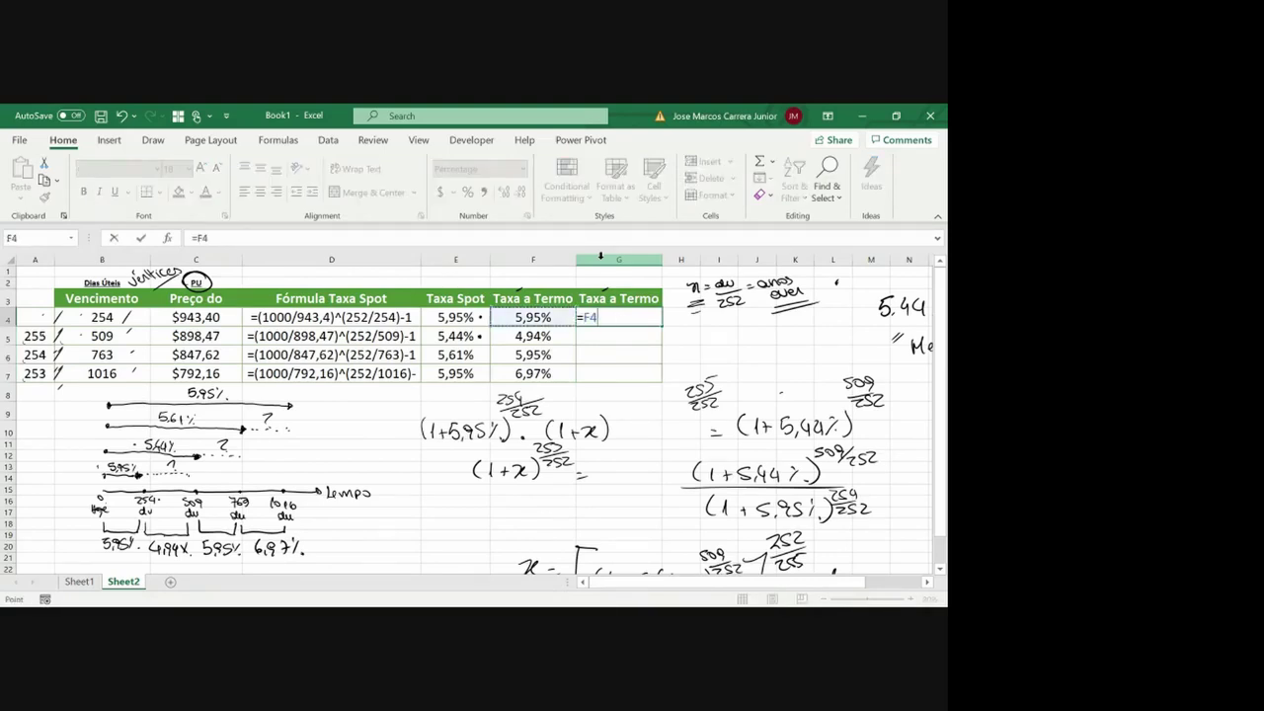
{"action": "key", "text": "Return"}
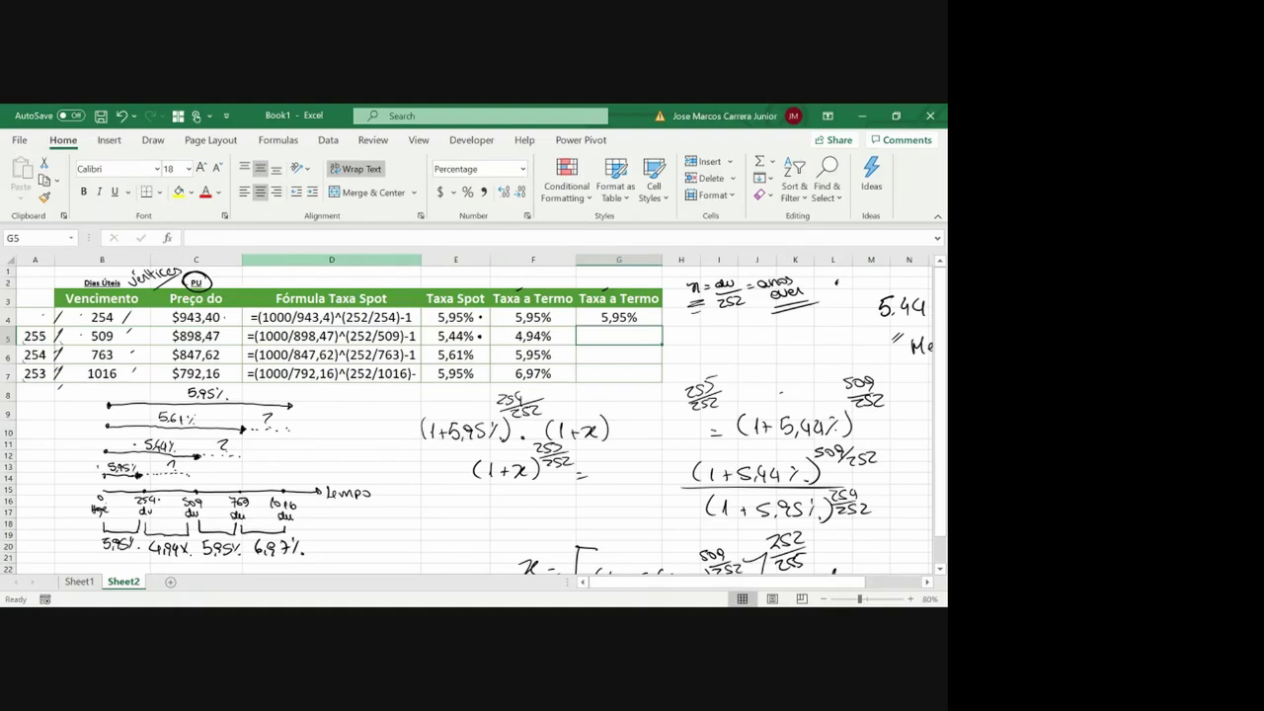
{"action": "left_click_drag", "start_coordinate": [226, 314], "coordinate": [240, 312]}
{"action": "mouse_move", "coordinate": [249, 306]}
{"action": "left_mouse_down"}
{"action": "mouse_move", "coordinate": [219, 318]}
{"action": "mouse_move", "coordinate": [246, 304]}
{"action": "mouse_move", "coordinate": [231, 341]}
{"action": "mouse_move", "coordinate": [249, 322]}
{"action": "left_mouse_up"}
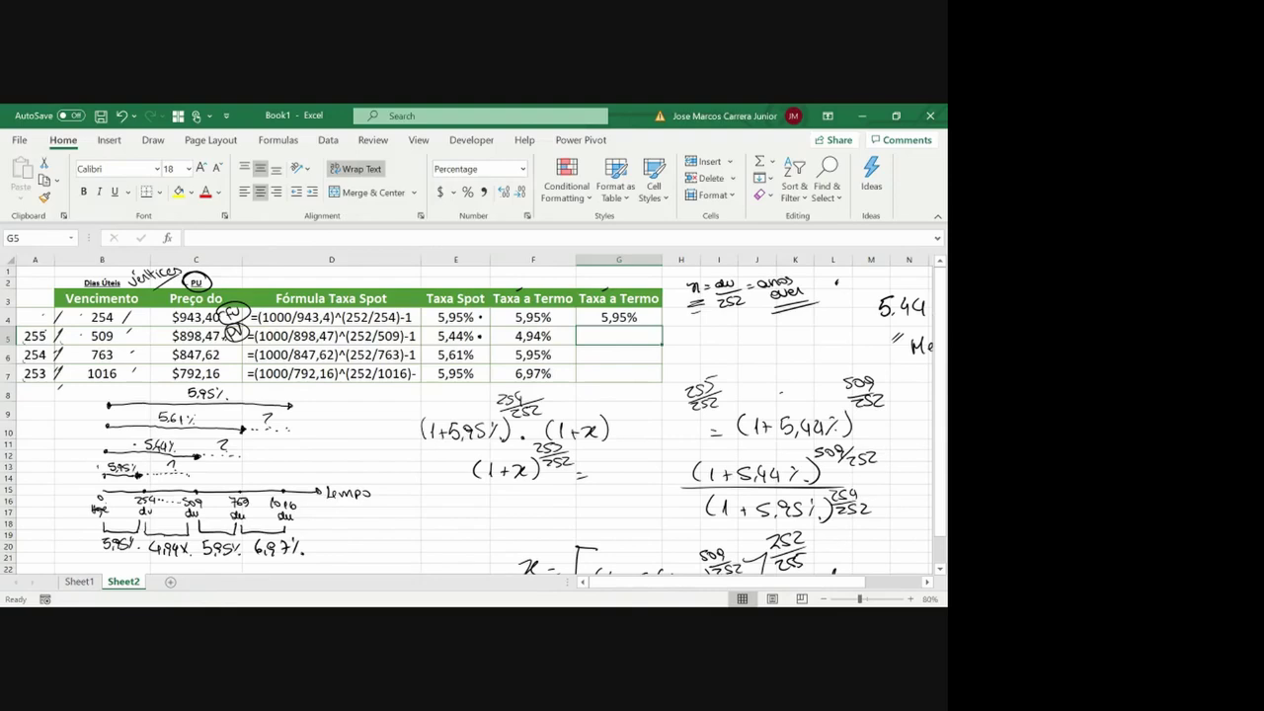
- Start the price-based forward-rate formula in G5 with the price ratio =(C4/C5
{"action": "type", "text": "=("}
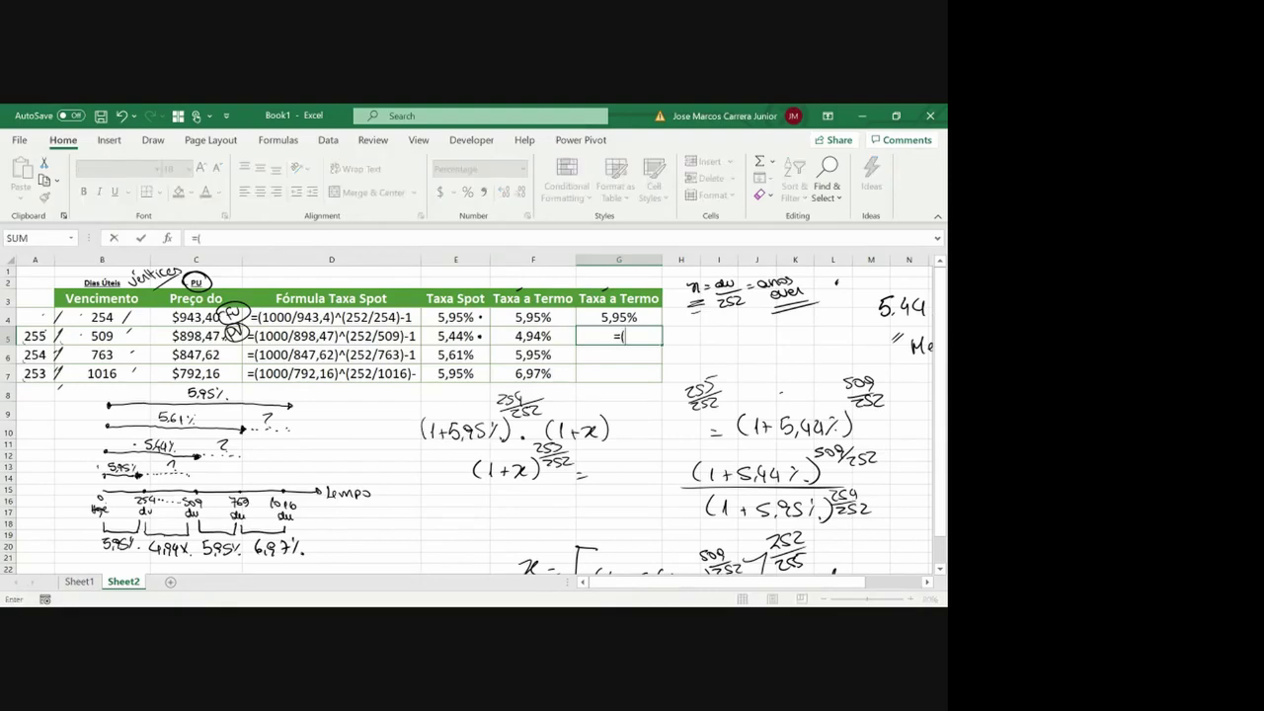
{"action": "left_click", "coordinate": [534, 336]}
{"action": "left_click", "coordinate": [196, 317]}
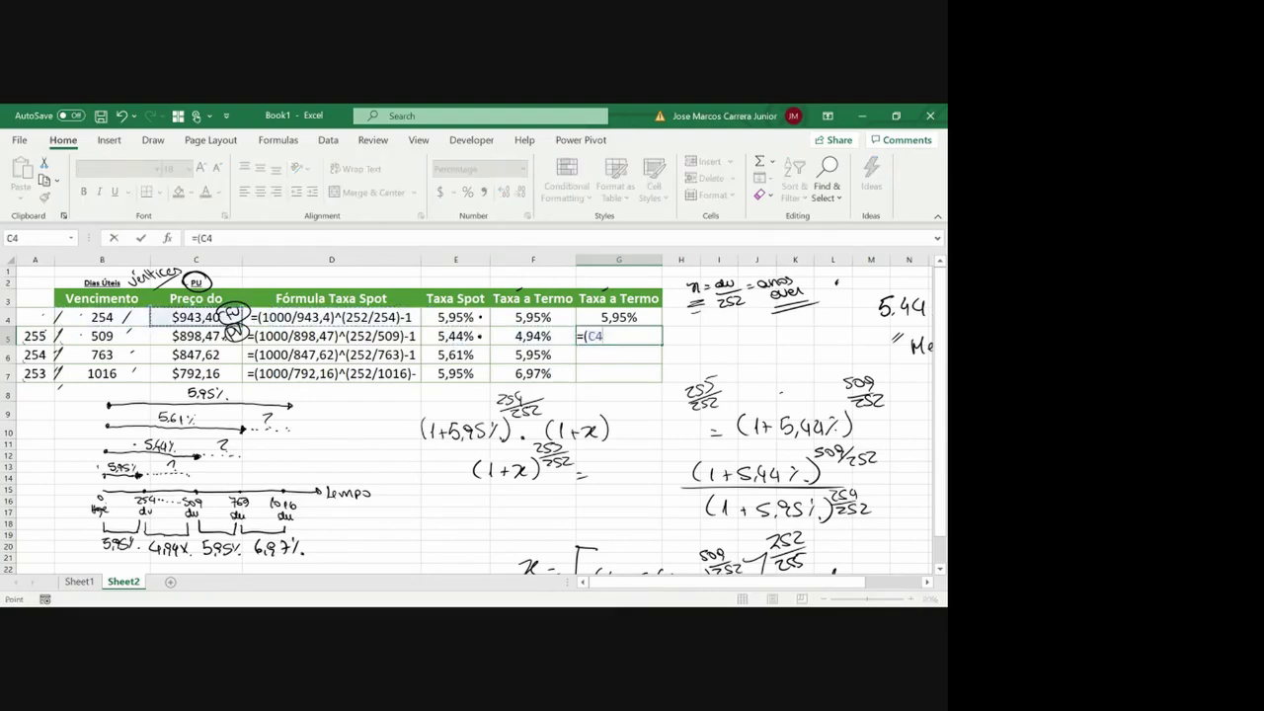
{"action": "type", "text": "/"}
{"action": "key", "text": "Left"}
{"action": "key", "text": "Left"}
{"action": "key", "text": "Left"}
{"action": "key", "text": "Left"}
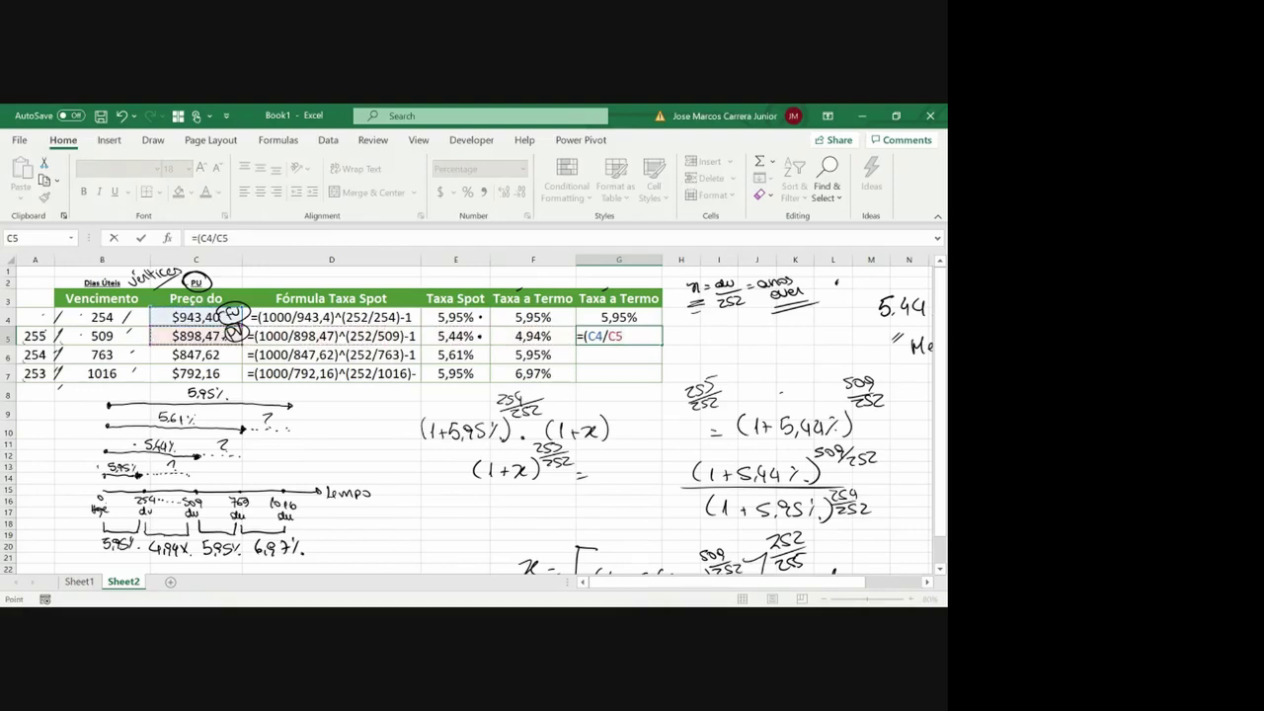
- Complete the G5 formula as =(C4/C5)^(252/A5)-1
{"action": "type", "text": ")^(252"}
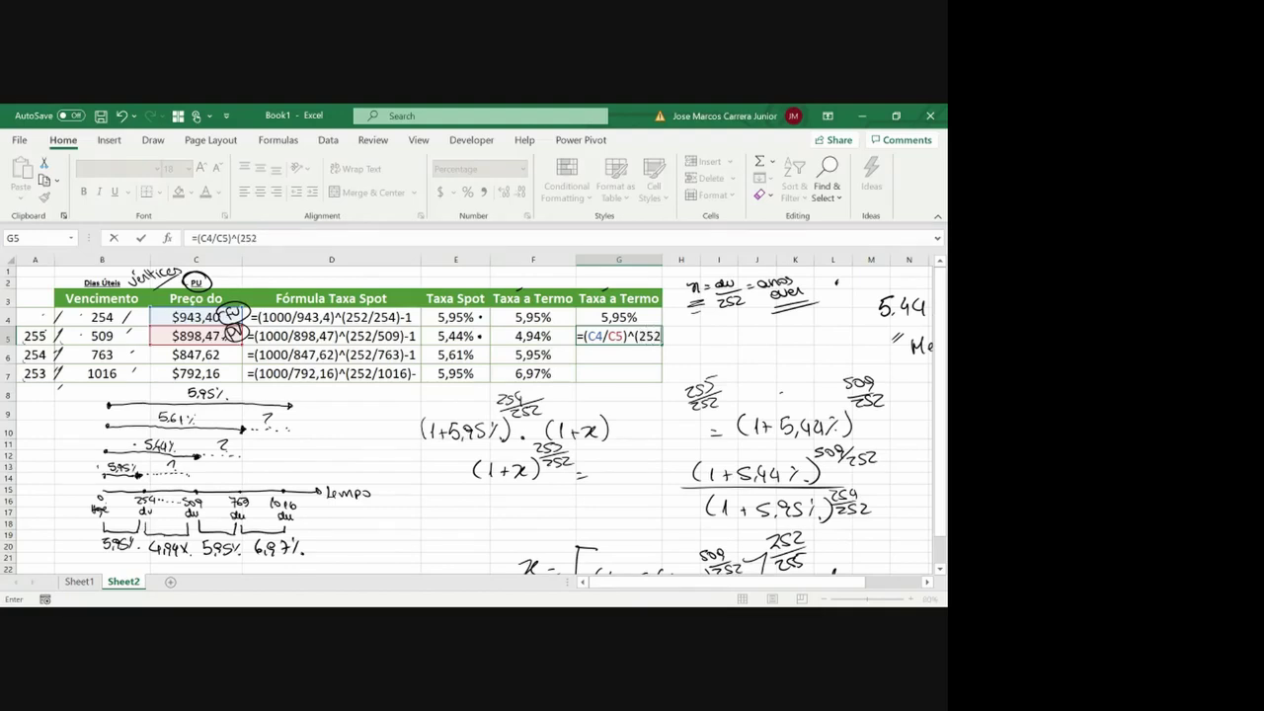
{"action": "type", "text": "/"}
{"action": "key", "text": "Left"}
{"action": "key", "text": "Left"}
{"action": "key", "text": "Left"}
{"action": "key", "text": "Left"}
{"action": "key", "text": "Left"}
{"action": "key", "text": "Left"}
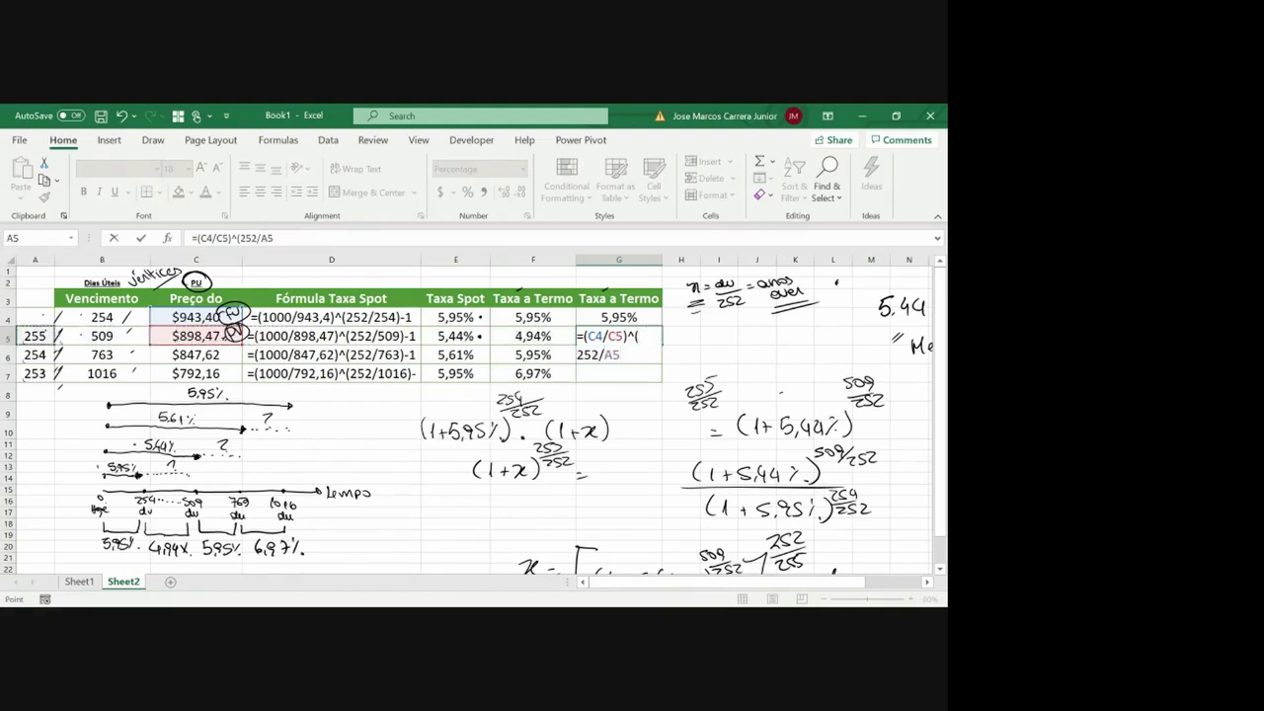
{"action": "type", "text": ")-1"}
{"action": "key", "text": "Return"}
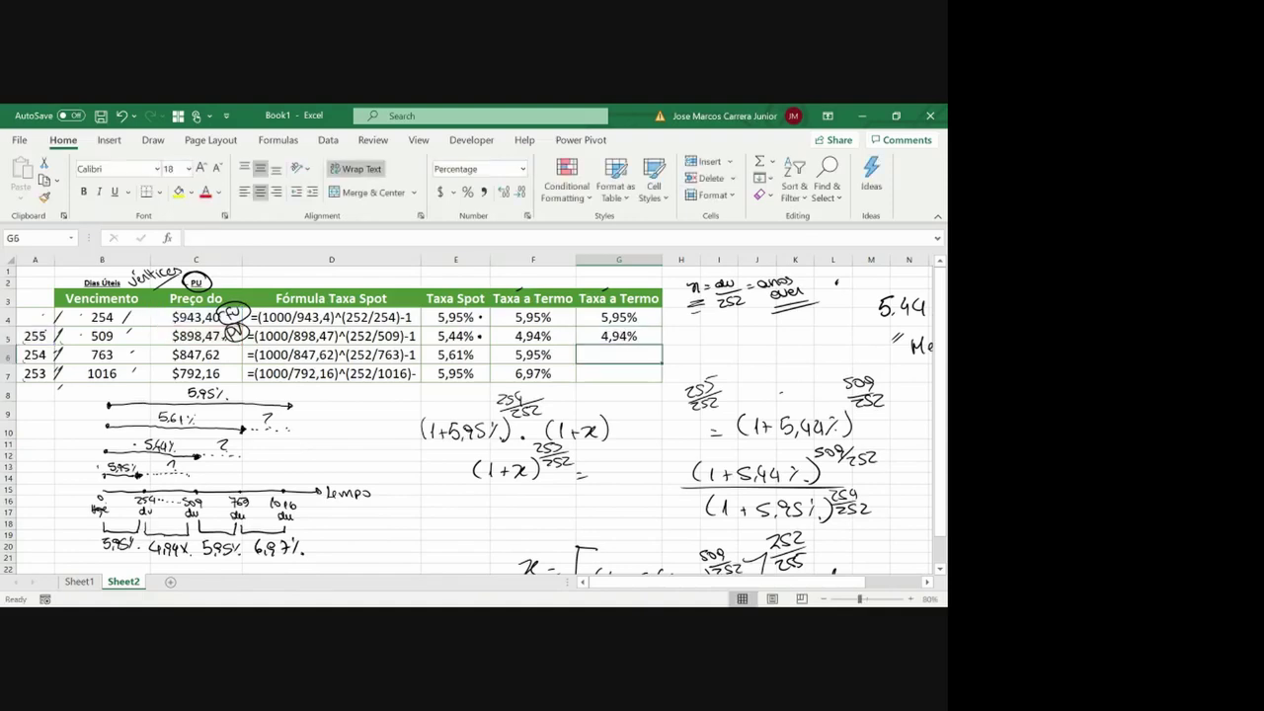
- Copy the price-based forward-rate formula from G5 into G6 and G7
{"action": "key", "text": "Up"}
{"action": "key", "text": "ctrl+c"}
{"action": "key", "text": "Down"}
{"action": "key", "text": "ctrl+v"}
{"action": "key", "text": "Down"}
{"action": "key", "text": "ctrl+v"}
{"action": "key", "text": "Escape"}
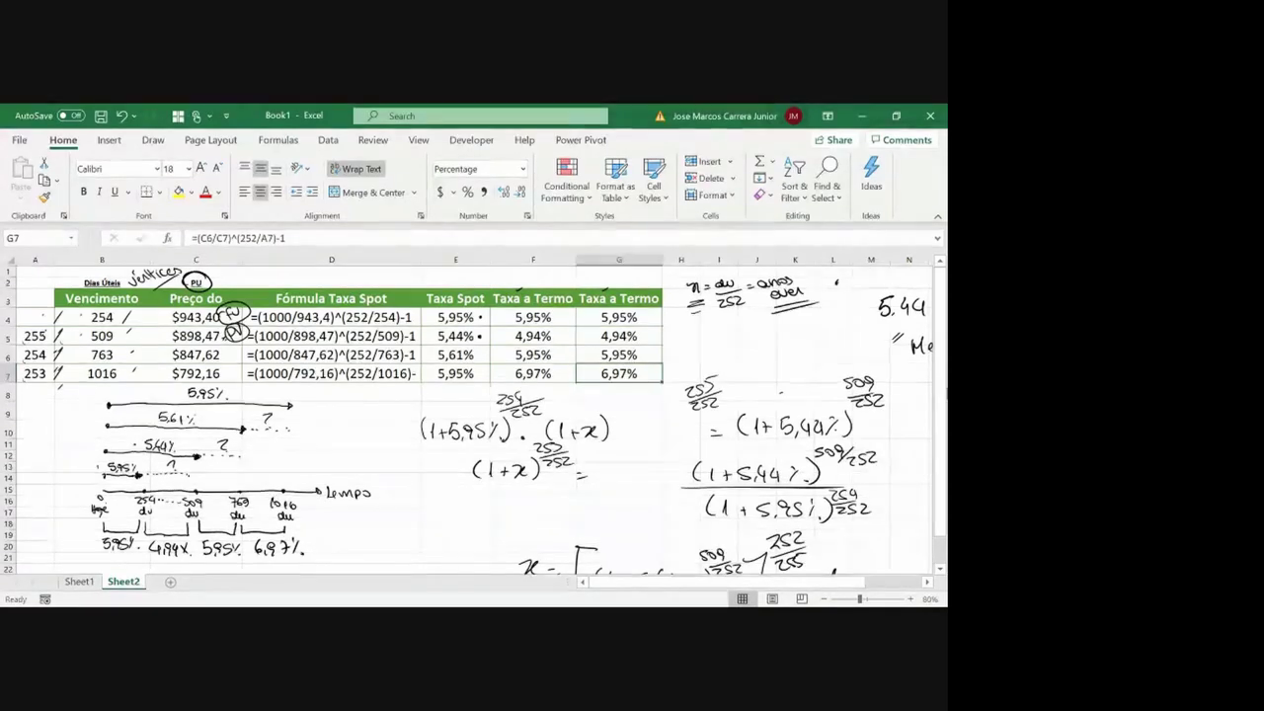
- Draw a pair of graph axes with arrowheads below the timeline and label the horizontal axis "tempo"
{"action": "left_click", "coordinate": [941, 570]}
{"action": "left_click", "coordinate": [940, 570]}
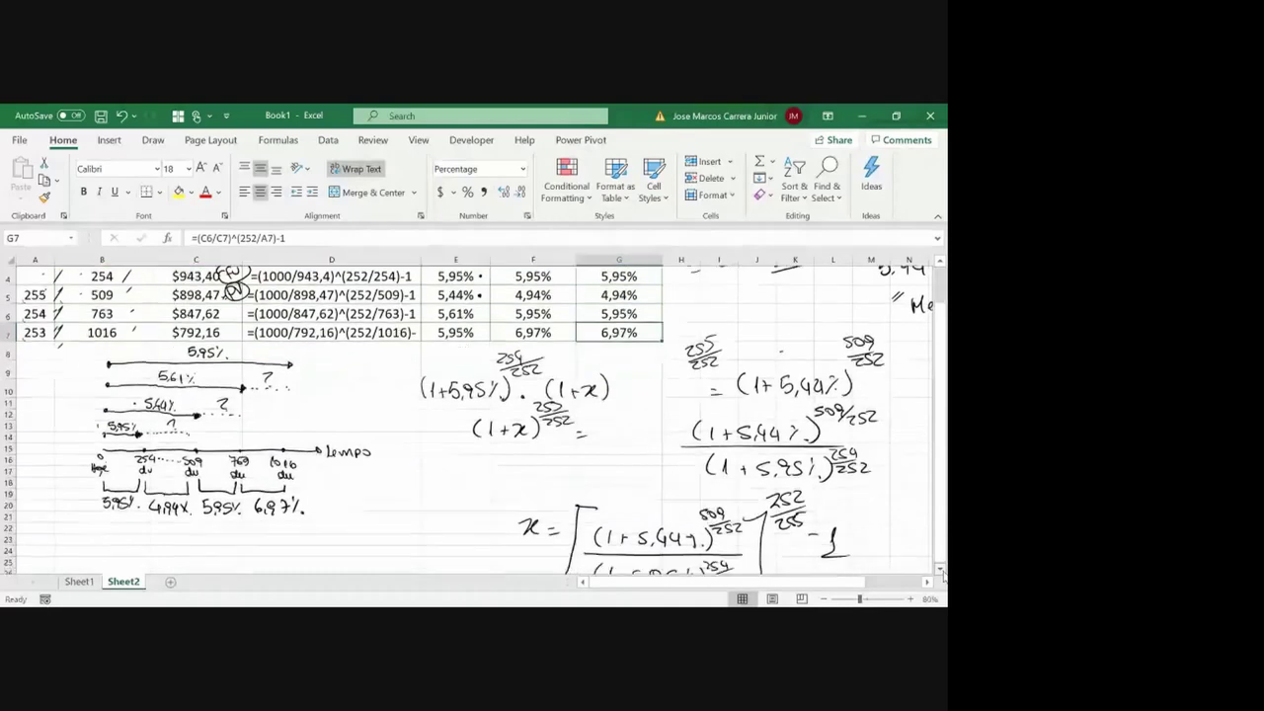
{"action": "scroll", "coordinate": [941, 569], "scroll_direction": "down", "scroll_amount": 4}
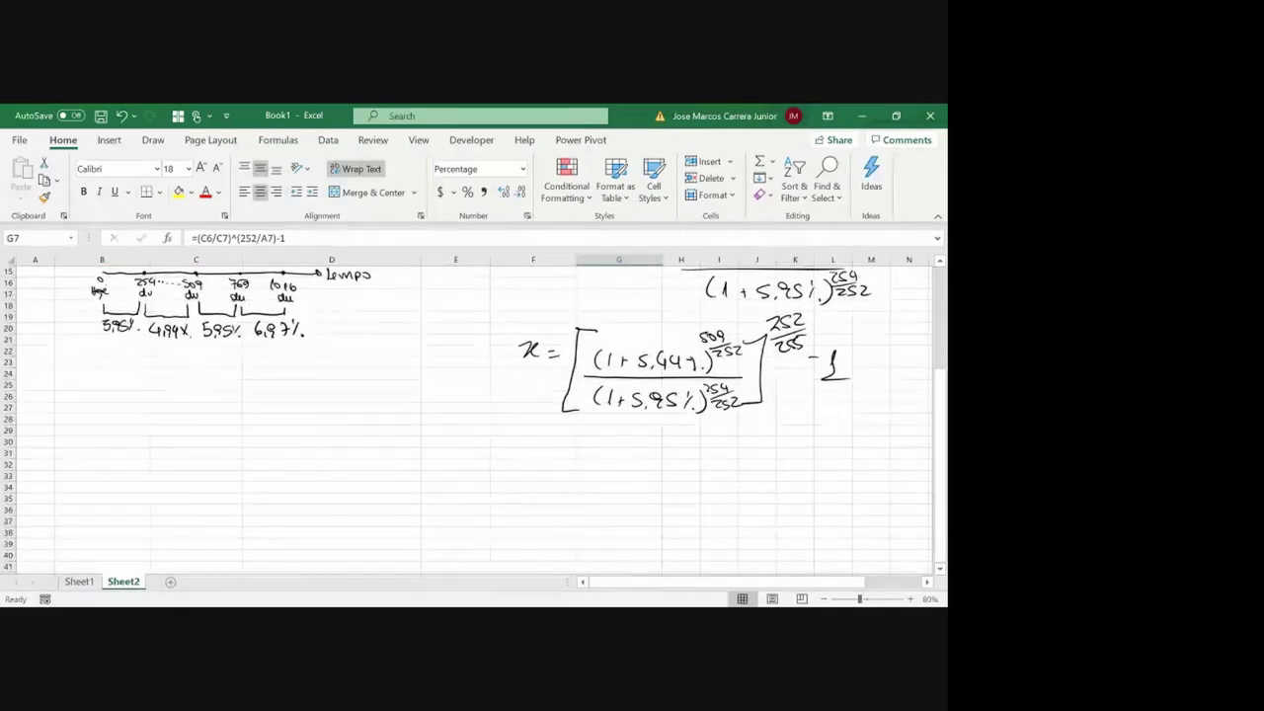
{"action": "mouse_move", "coordinate": [203, 367]}
{"action": "left_mouse_down"}
{"action": "mouse_move", "coordinate": [193, 493]}
{"action": "mouse_move", "coordinate": [237, 508]}
{"action": "mouse_move", "coordinate": [429, 518]}
{"action": "left_mouse_up"}
{"action": "left_click_drag", "start_coordinate": [198, 371], "coordinate": [206, 370]}
{"action": "mouse_move", "coordinate": [435, 523]}
{"action": "left_mouse_down"}
{"action": "mouse_move", "coordinate": [438, 544]}
{"action": "mouse_move", "coordinate": [494, 536]}
{"action": "left_mouse_up"}
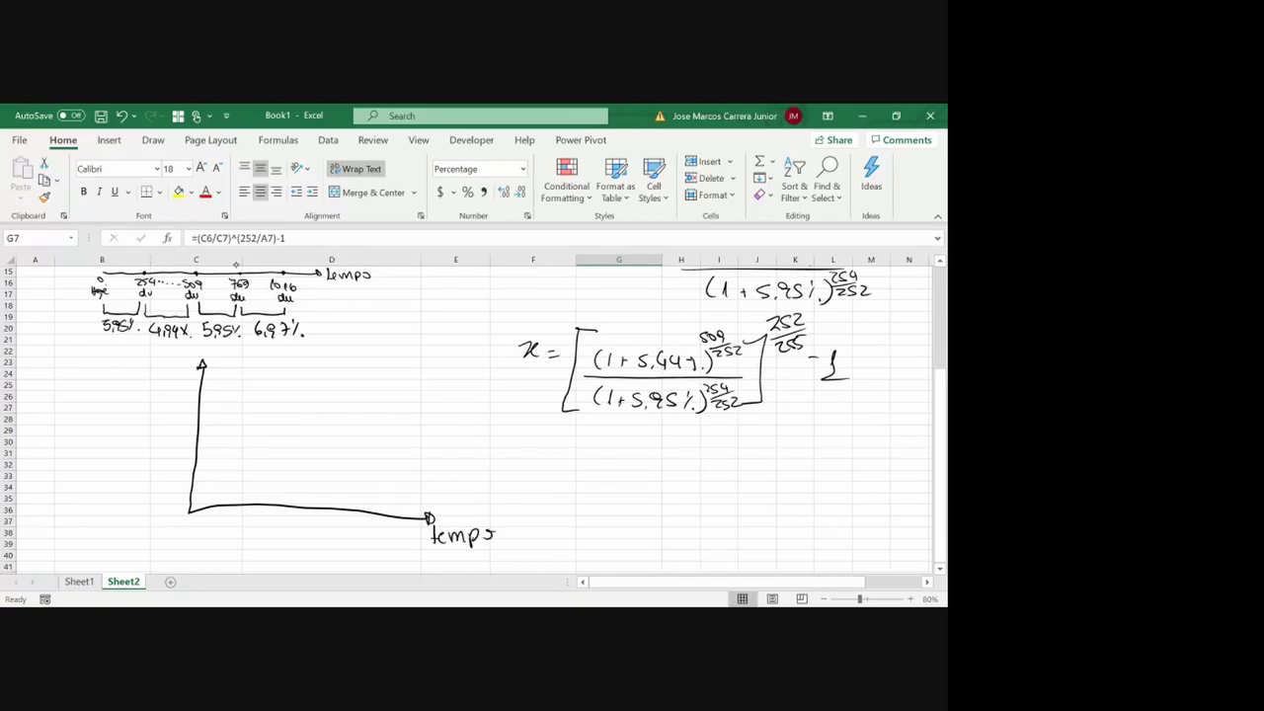
- Label the vertical axis "taxa" with a double underline and write the unit "a.a.o 252 du" beneath it
{"action": "mouse_move", "coordinate": [148, 367]}
{"action": "left_mouse_down"}
{"action": "mouse_move", "coordinate": [150, 387]}
{"action": "mouse_move", "coordinate": [194, 375]}
{"action": "left_mouse_up"}
{"action": "left_click_drag", "start_coordinate": [156, 399], "coordinate": [189, 385]}
{"action": "left_click_drag", "start_coordinate": [158, 419], "coordinate": [182, 412]}
{"action": "mouse_move", "coordinate": [152, 430]}
{"action": "left_mouse_down"}
{"action": "mouse_move", "coordinate": [180, 432]}
{"action": "mouse_move", "coordinate": [167, 453]}
{"action": "mouse_move", "coordinate": [179, 451]}
{"action": "left_mouse_up"}
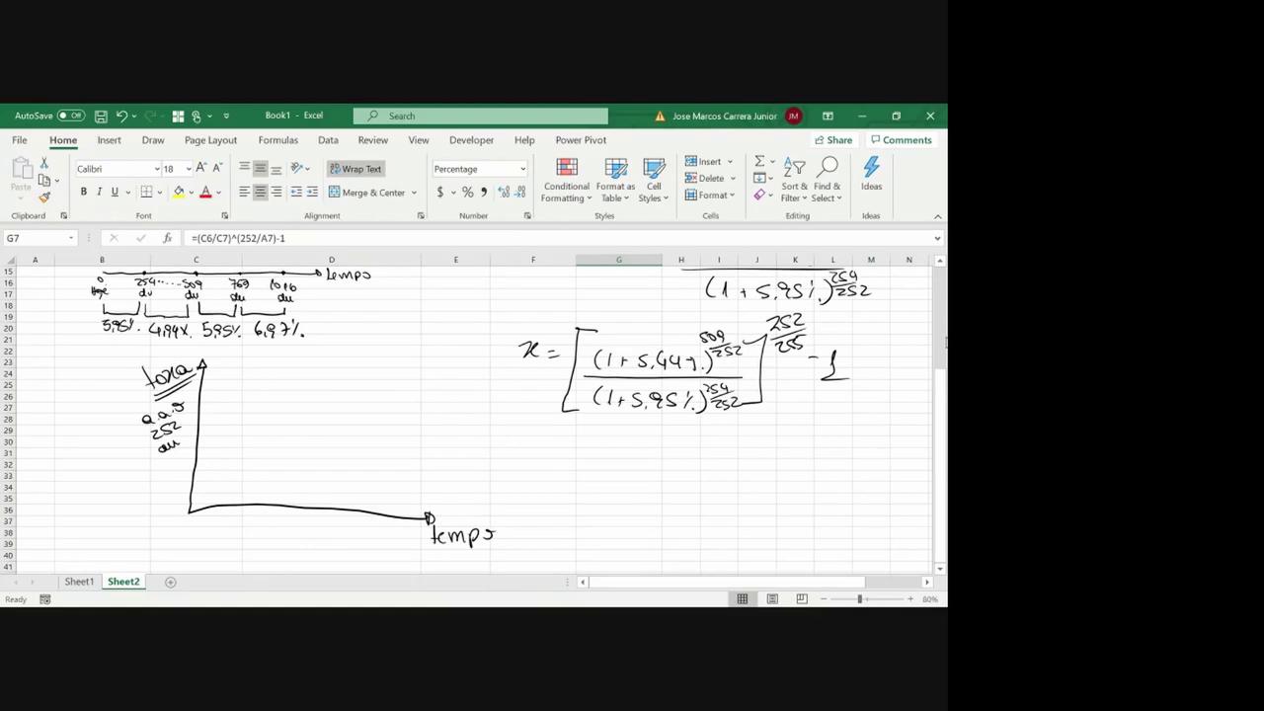
- Plot the spot-rate curve on the axes with joined points labelled 5,95%, 5,44%, 5,61% and 5,95%
{"action": "mouse_move", "coordinate": [942, 381]}
{"action": "left_mouse_down"}
{"action": "mouse_move", "coordinate": [942, 355]}
{"action": "mouse_move", "coordinate": [944, 376]}
{"action": "left_mouse_up"}
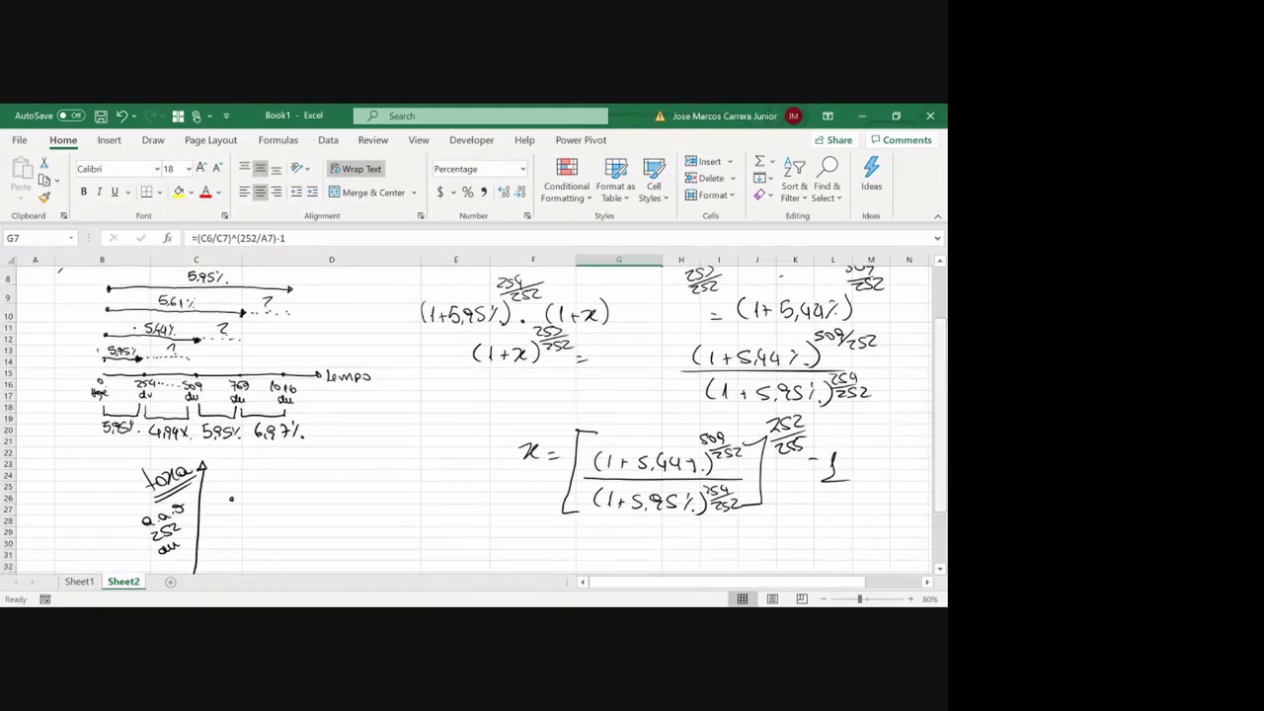
{"action": "left_click_drag", "start_coordinate": [223, 482], "coordinate": [253, 492]}
{"action": "mouse_move", "coordinate": [233, 502]}
{"action": "left_mouse_down"}
{"action": "mouse_move", "coordinate": [259, 524]}
{"action": "mouse_move", "coordinate": [246, 546]}
{"action": "mouse_move", "coordinate": [273, 549]}
{"action": "left_mouse_up"}
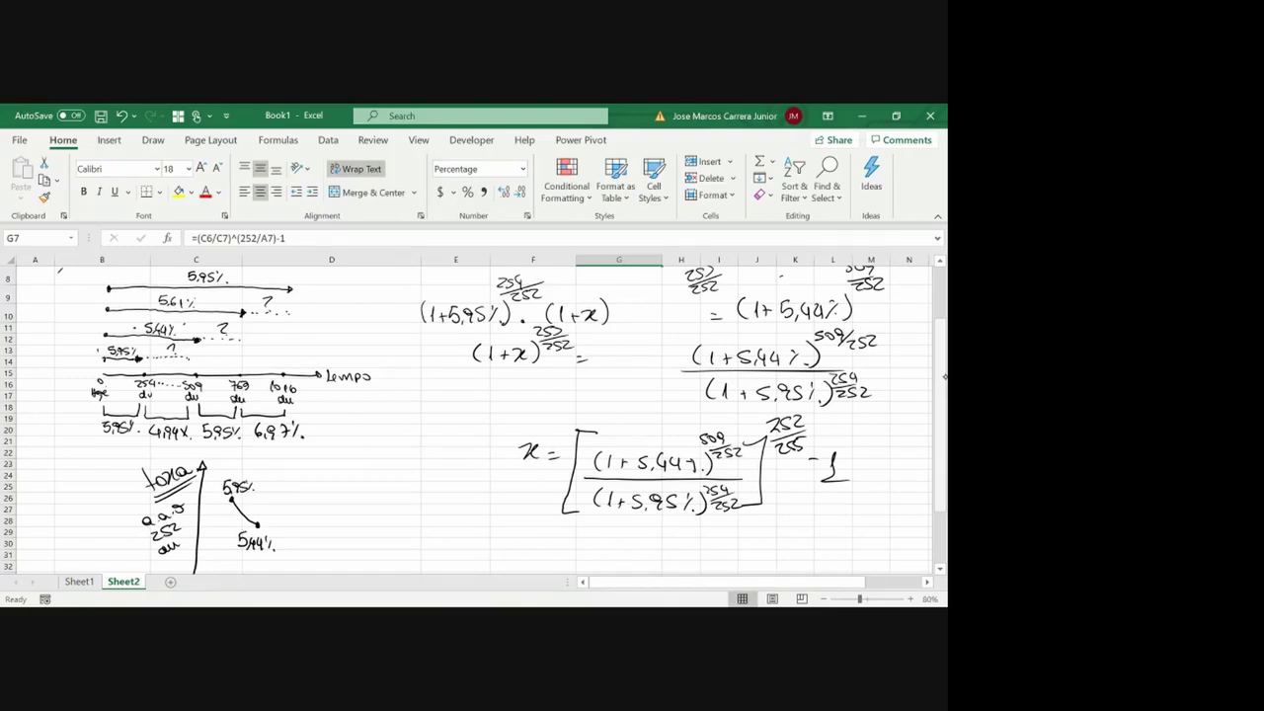
{"action": "mouse_move", "coordinate": [259, 524]}
{"action": "left_mouse_down"}
{"action": "mouse_move", "coordinate": [287, 511]}
{"action": "mouse_move", "coordinate": [318, 530]}
{"action": "mouse_move", "coordinate": [320, 485]}
{"action": "mouse_move", "coordinate": [344, 488]}
{"action": "left_mouse_up"}
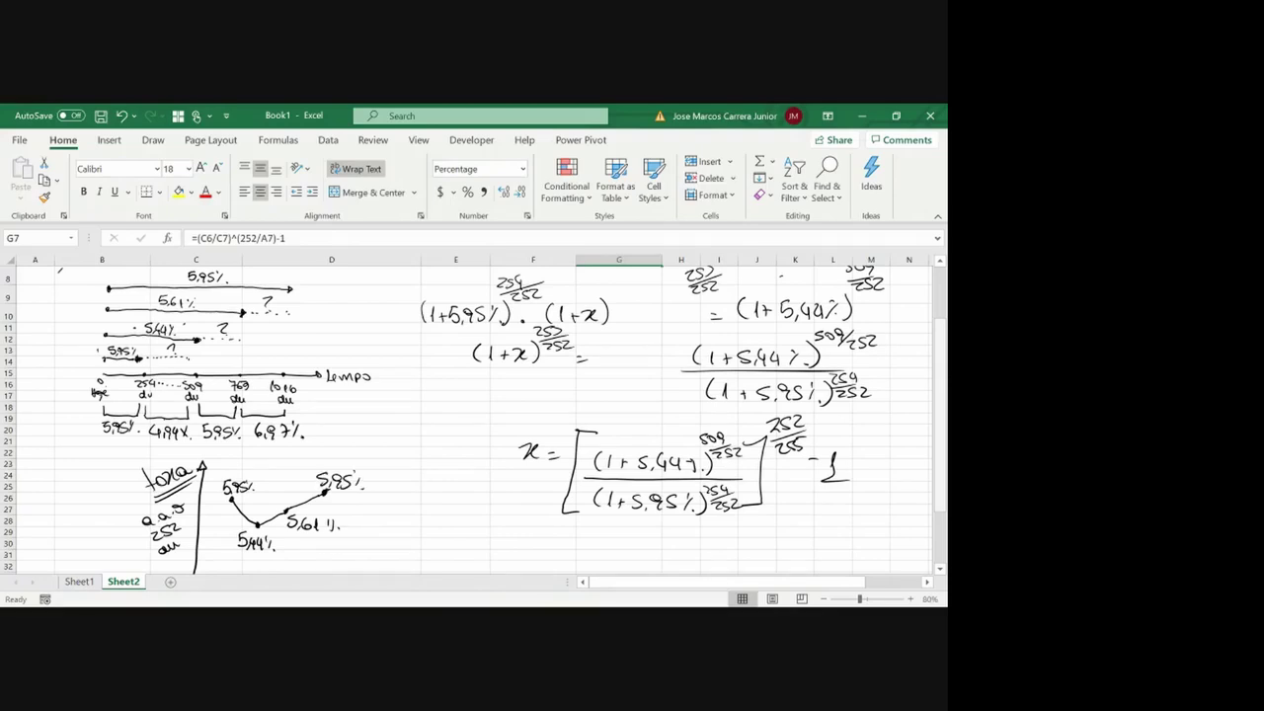
{"action": "left_click_drag", "start_coordinate": [945, 384], "coordinate": [945, 383]}
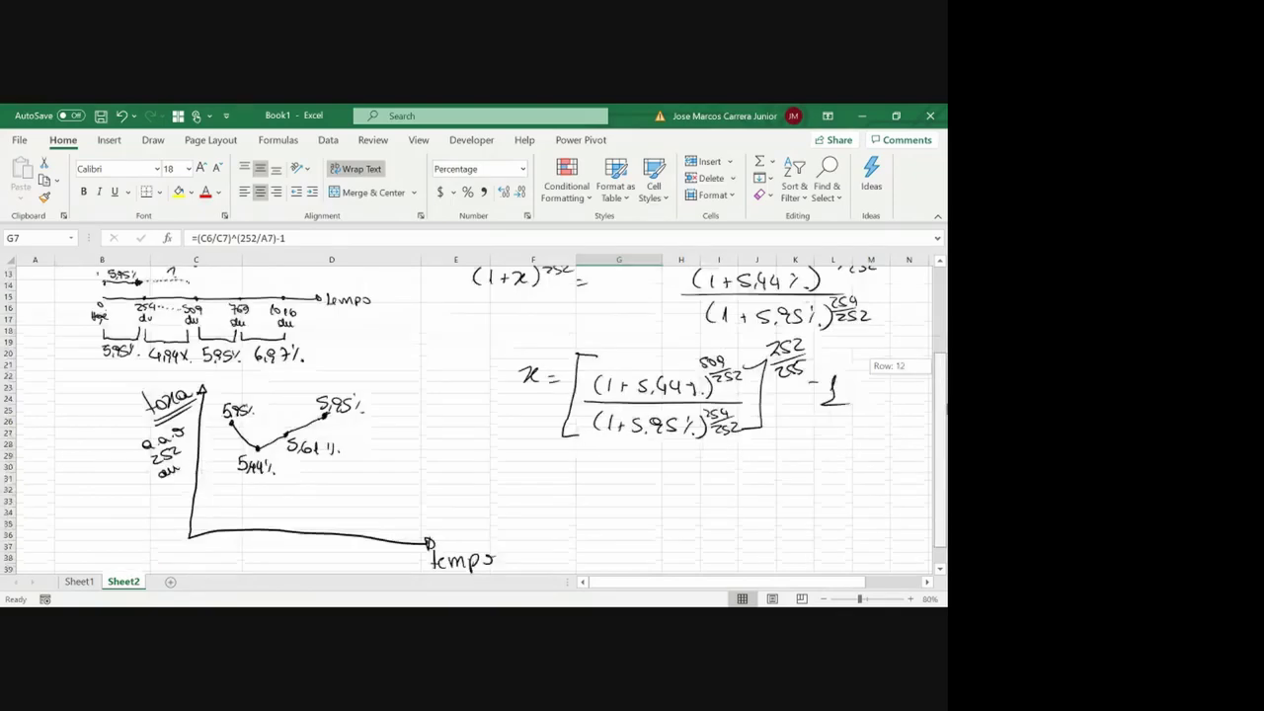
{"action": "left_click_drag", "start_coordinate": [945, 395], "coordinate": [945, 418]}
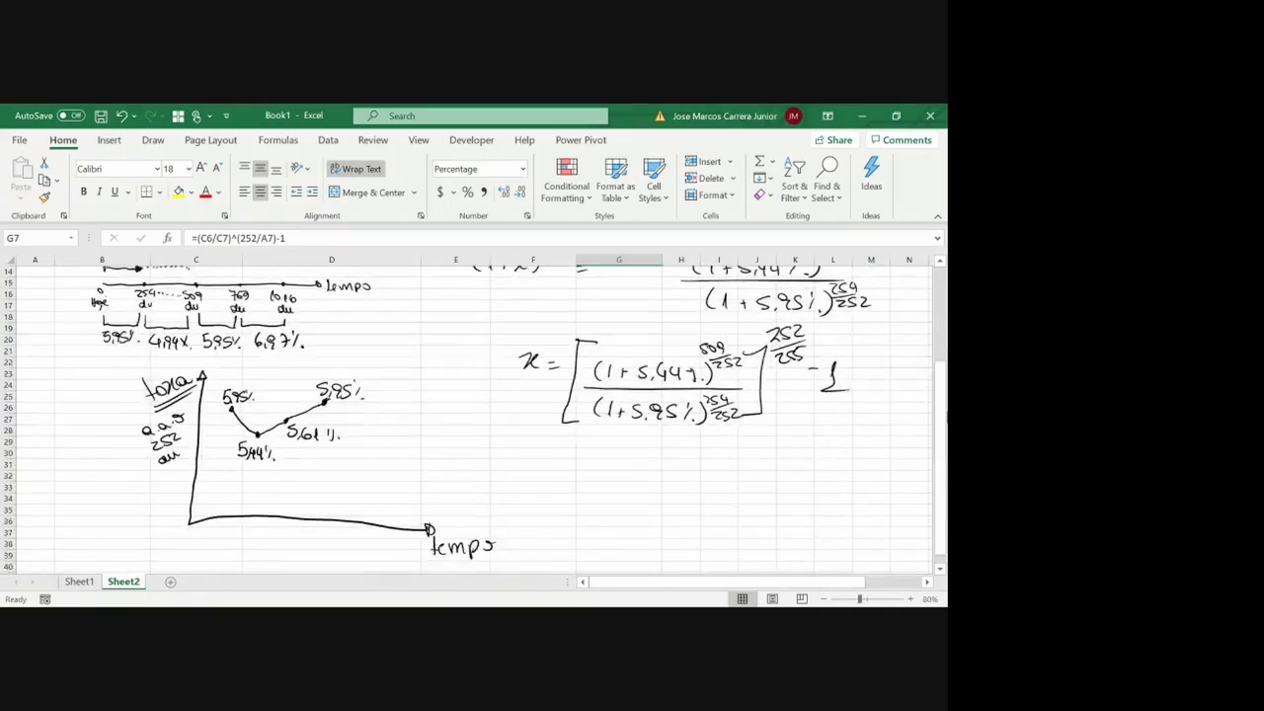